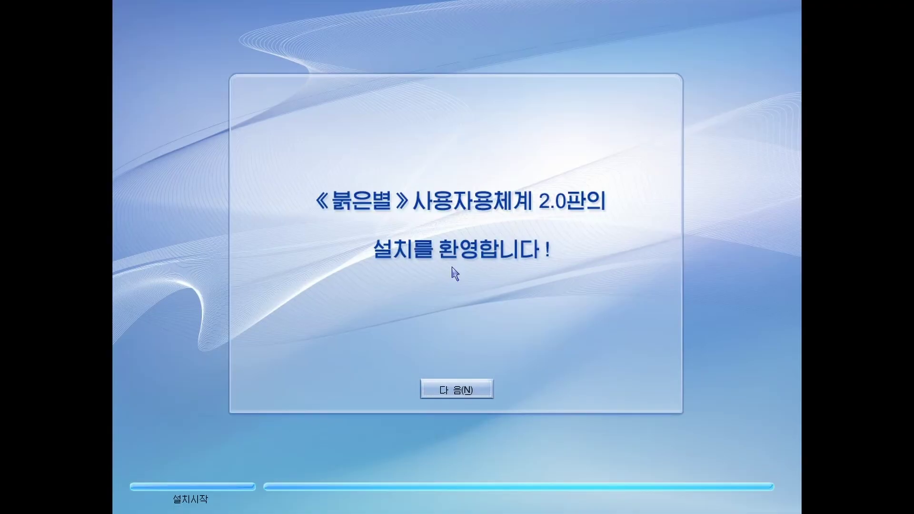
# Initialise the sda disk and try adding a partition in the 43008 MB free space
pyautogui.click(447, 385)
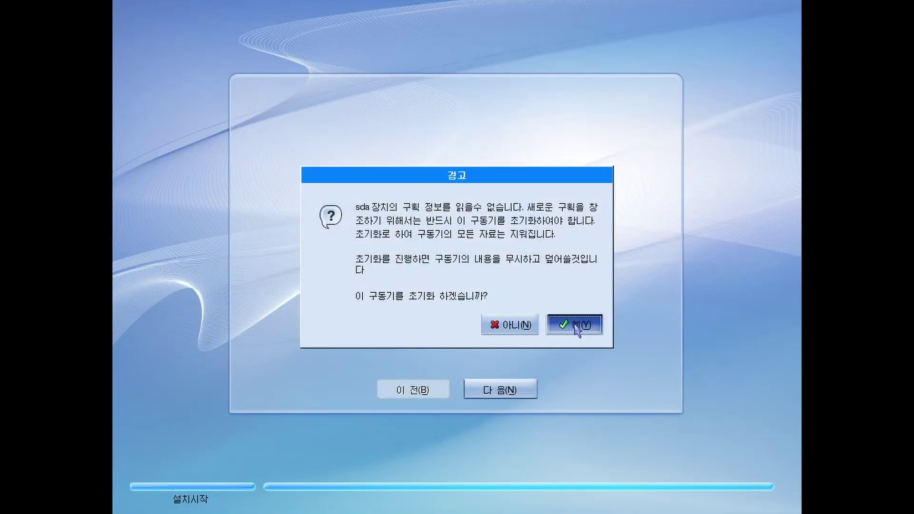
pyautogui.click(576, 319)
pyautogui.click(304, 264)
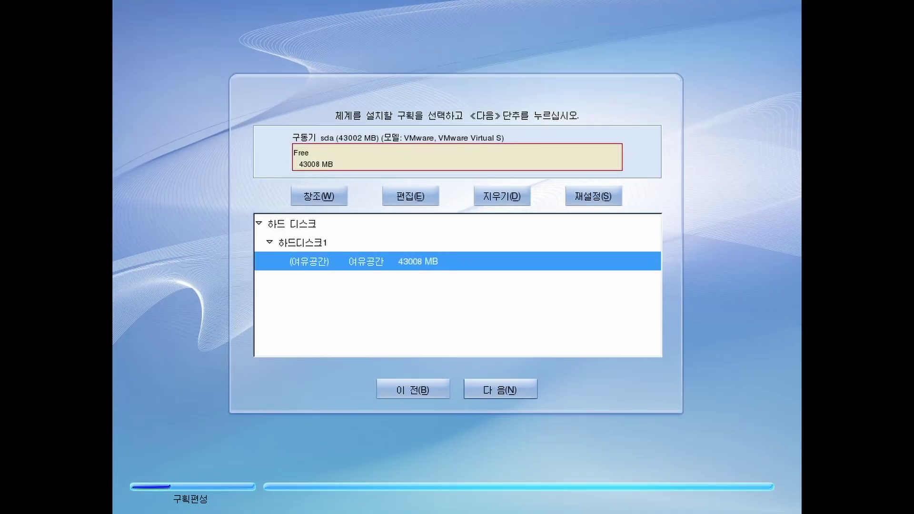
pyautogui.click(489, 384)
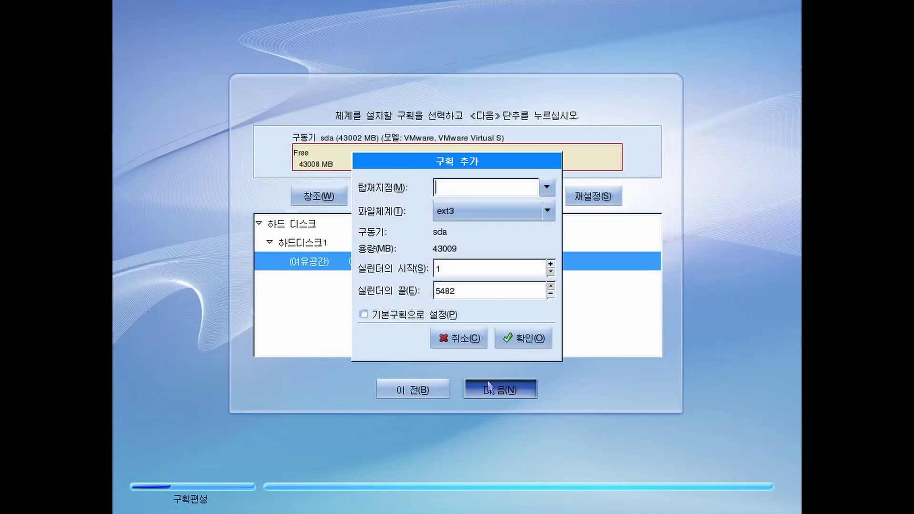
pyautogui.click(498, 343)
pyautogui.click(527, 290)
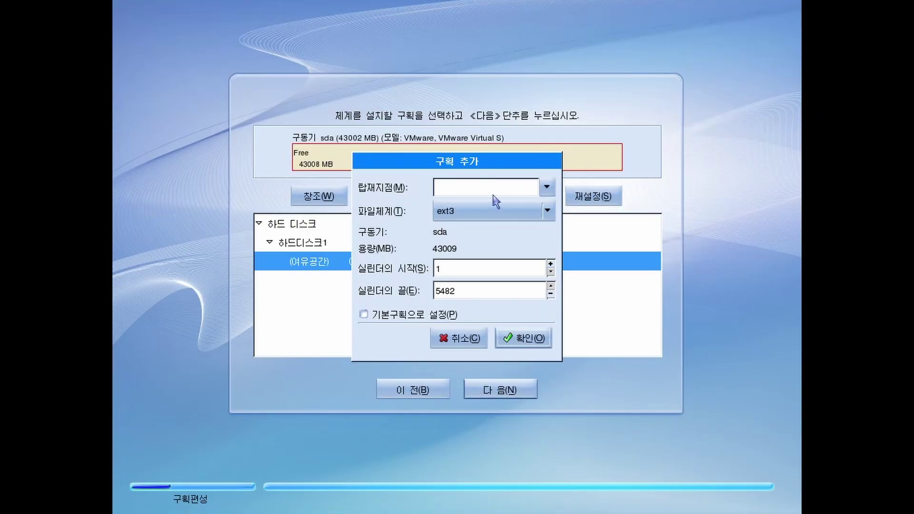
# Give the new partition mount point 'xp'; it is repeatedly rejected as invalid
pyautogui.click(499, 179)
pyautogui.write('xp')
pyautogui.click(539, 340)
pyautogui.click(571, 294)
pyautogui.click(508, 337)
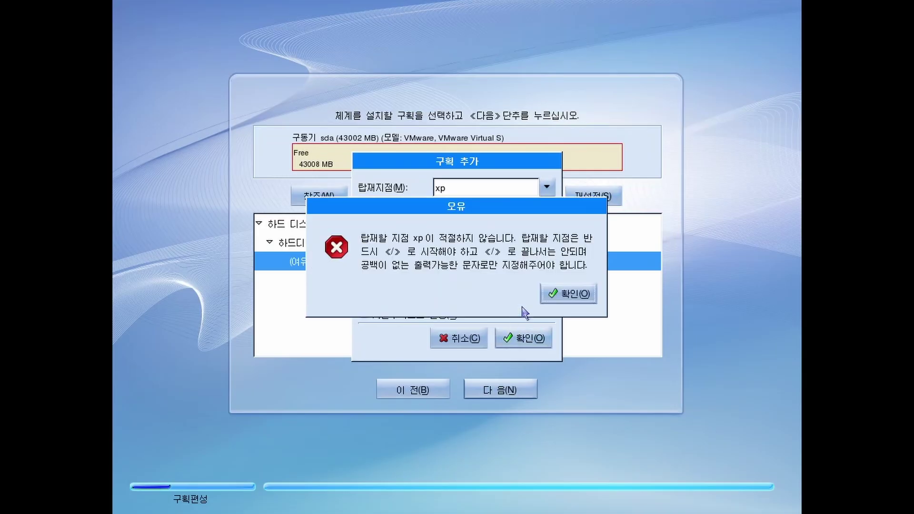
pyautogui.click(564, 292)
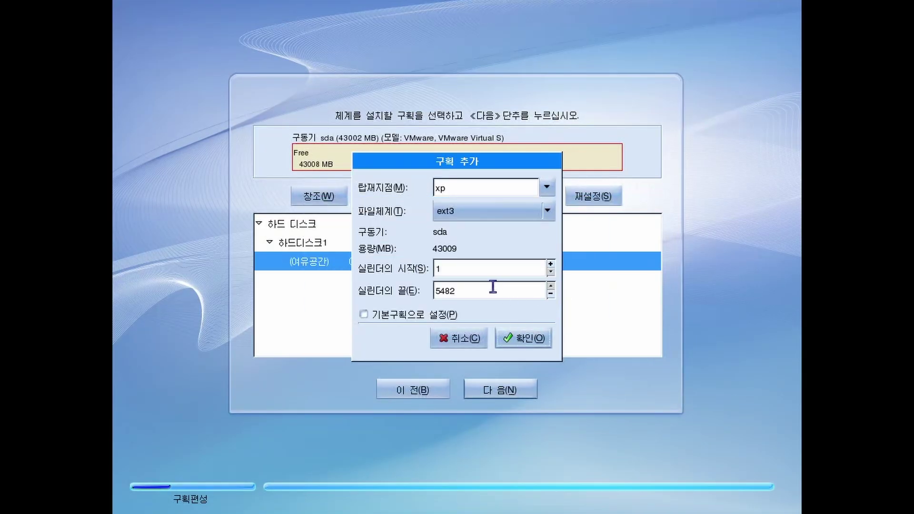
pyautogui.click(526, 337)
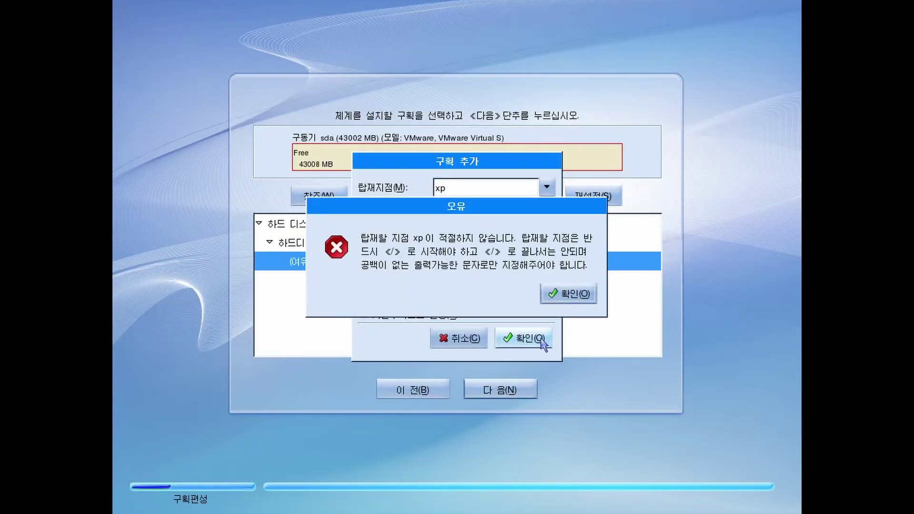
pyautogui.click(547, 296)
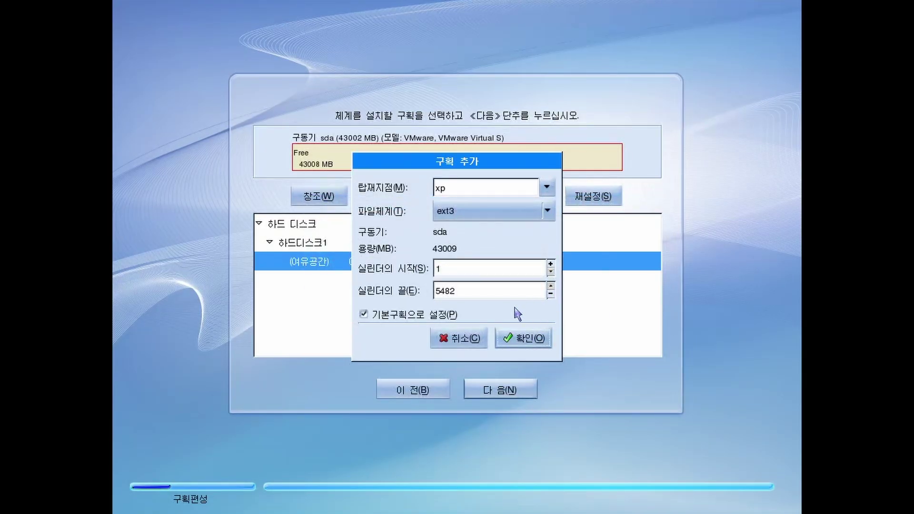
# Cancel the partition, dismiss the warning and reselect the 43008 MB free space
pyautogui.click(462, 338)
pyautogui.click(566, 326)
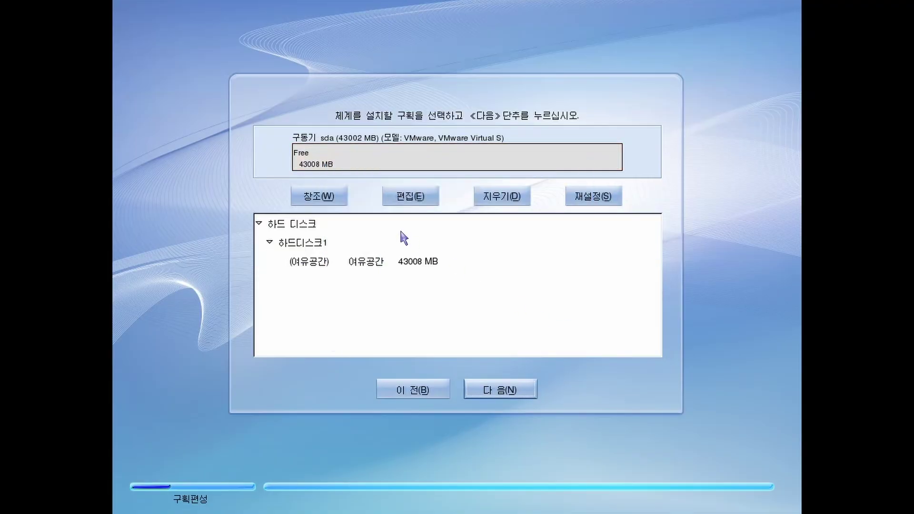
pyautogui.click(397, 259)
# Keep the MBR boot loader and DHCP network defaults, reaching the required administrator password
pyautogui.click(524, 395)
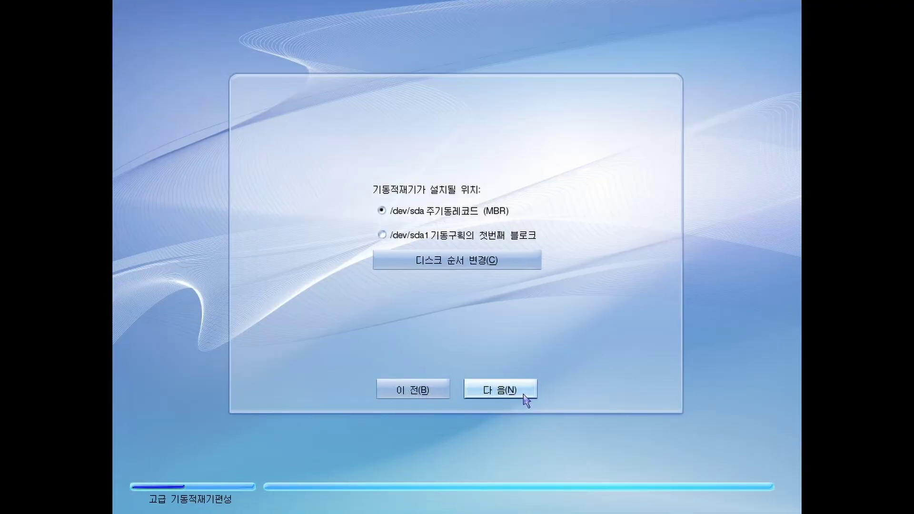
pyautogui.click(523, 395)
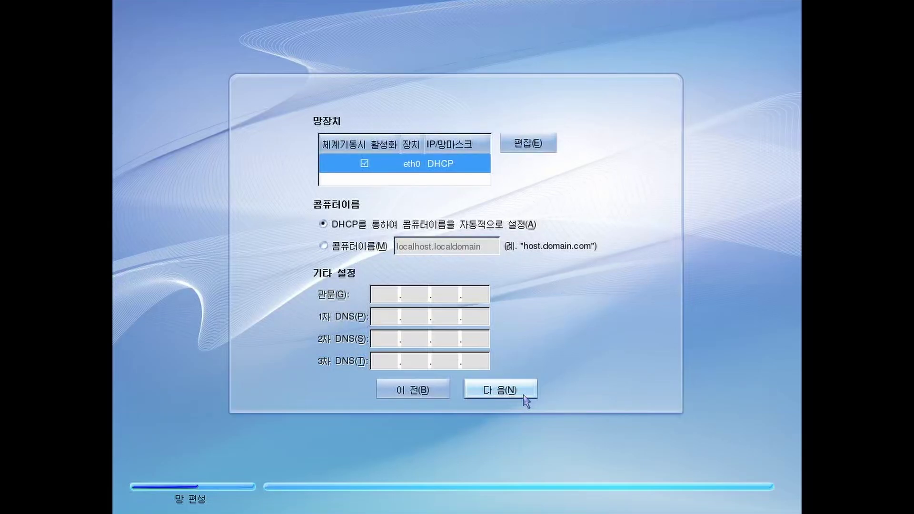
pyautogui.click(524, 395)
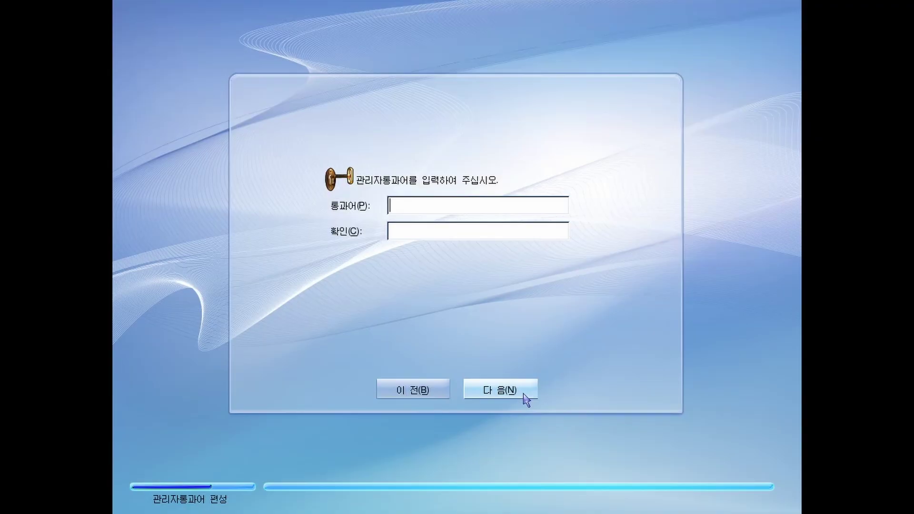
pyautogui.click(523, 395)
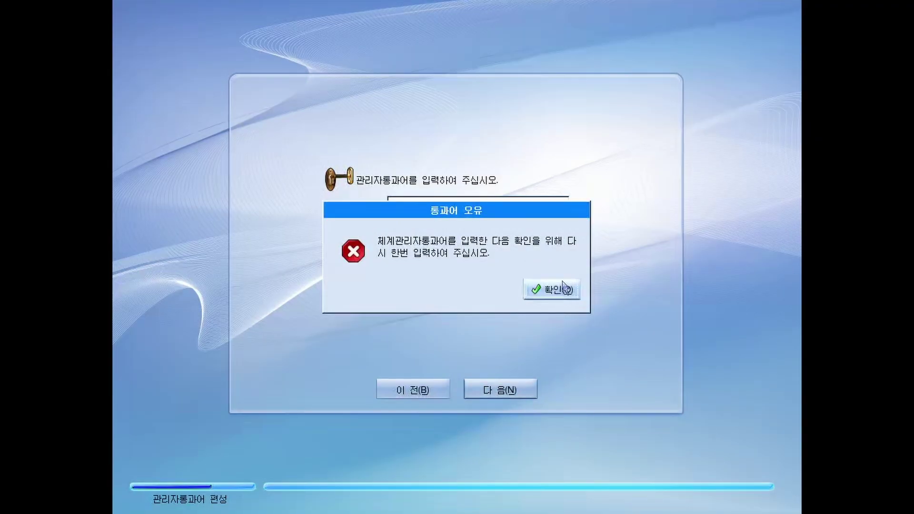
pyautogui.click(548, 288)
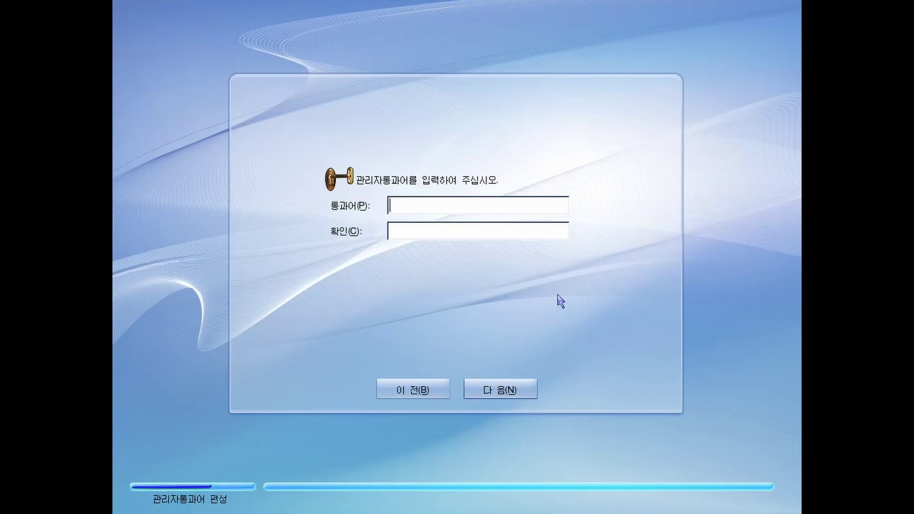
# Enter a matching administrator password in 통과어 and 확인, then start the installation
pyautogui.write('***')
pyautogui.press('Tab')
pyautogui.press('Return')
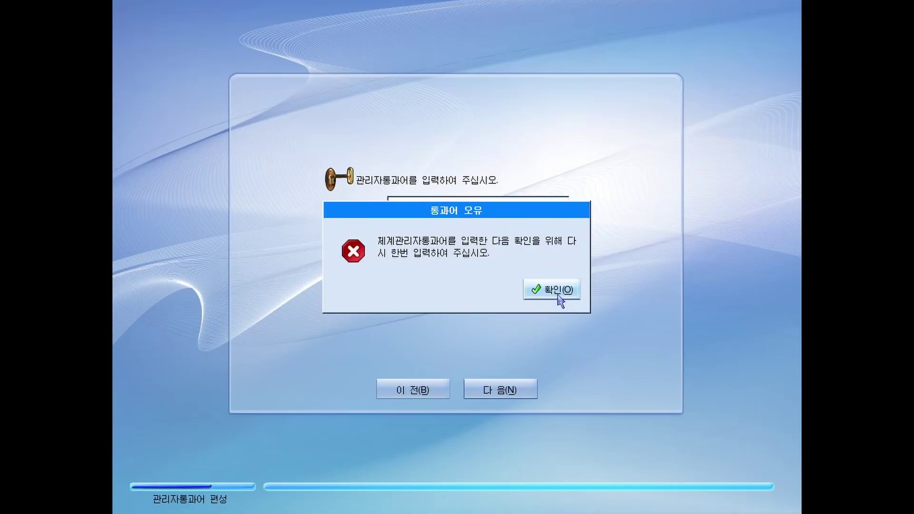
pyautogui.click(558, 294)
pyautogui.write('*')
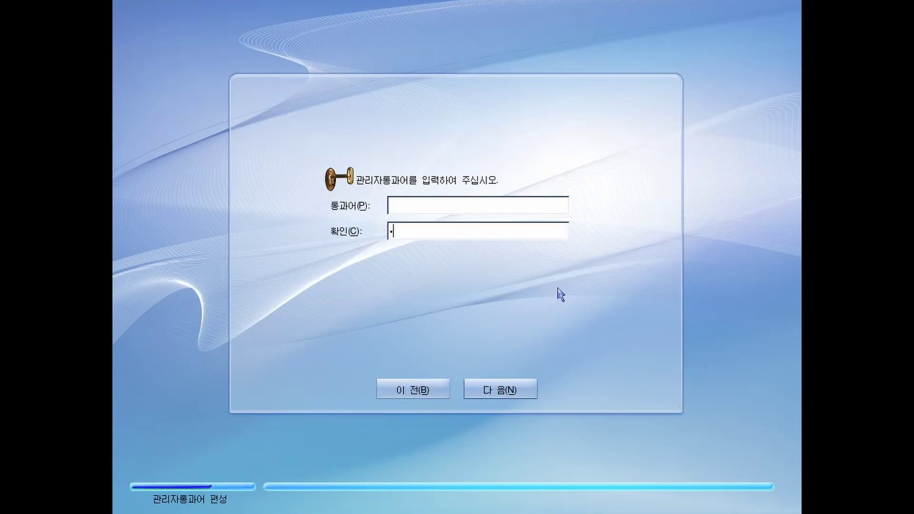
pyautogui.press('BackSpace')
pyautogui.click(464, 200)
pyautogui.write('********')
pyautogui.press('Tab')
pyautogui.write('********')
pyautogui.click(501, 390)
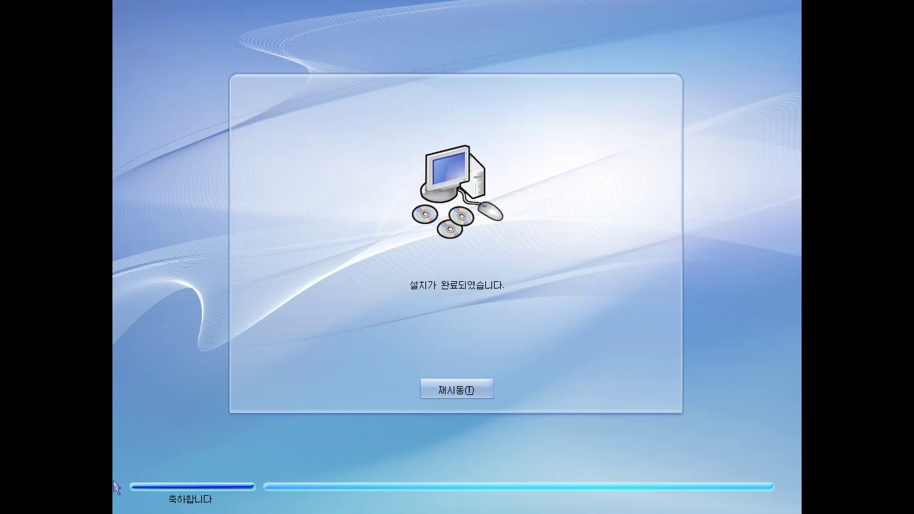
# Restart with 재시동, log in with the administrator password, and dismiss the desktop error
pyautogui.click(485, 389)
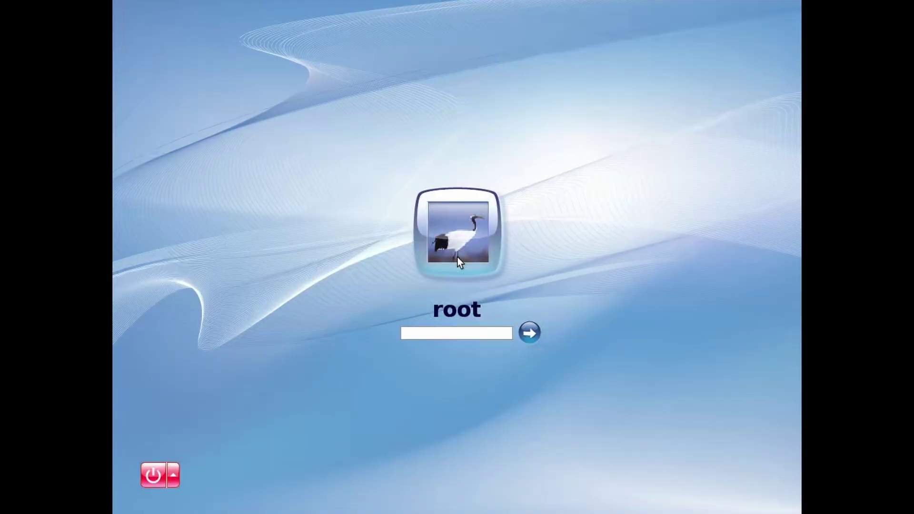
pyautogui.write('password')
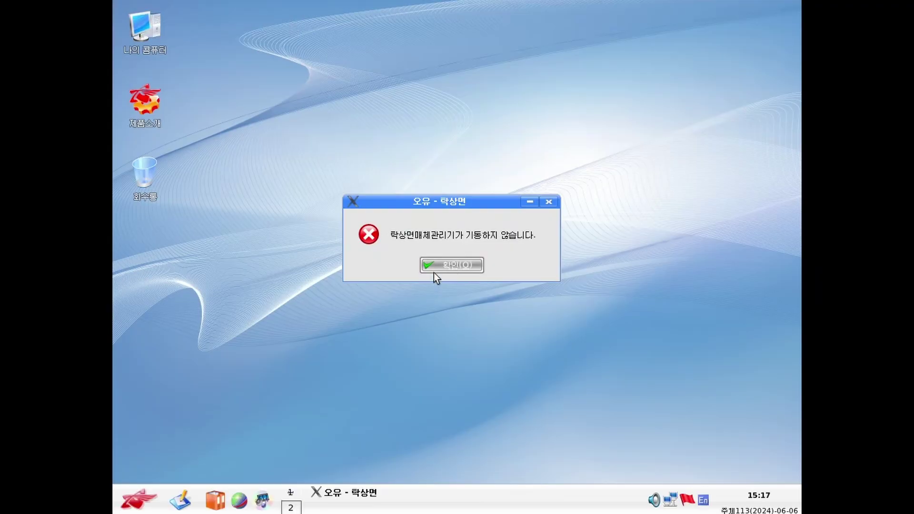
pyautogui.click(434, 269)
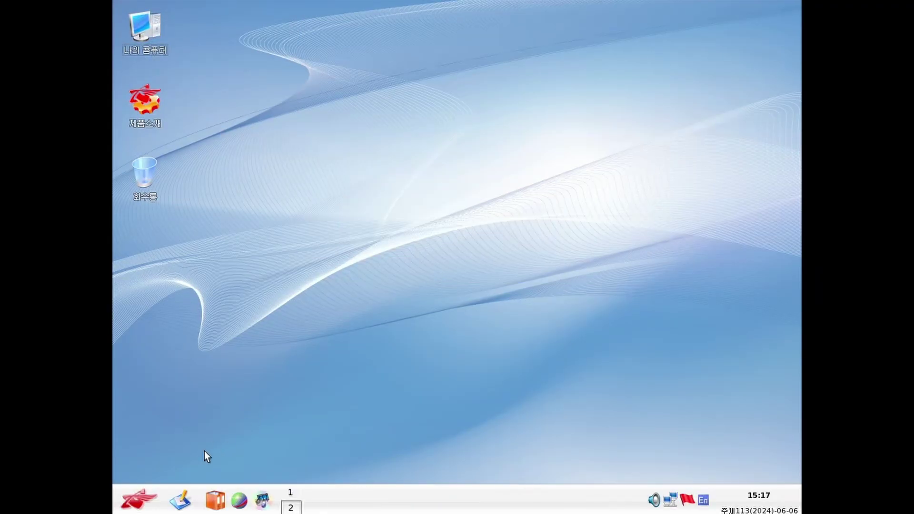
# Open 나의 콤퓨터, reposition its window, open 제품소개 and follow the osandok.inf.kp link
pyautogui.doubleClick(138, 24)
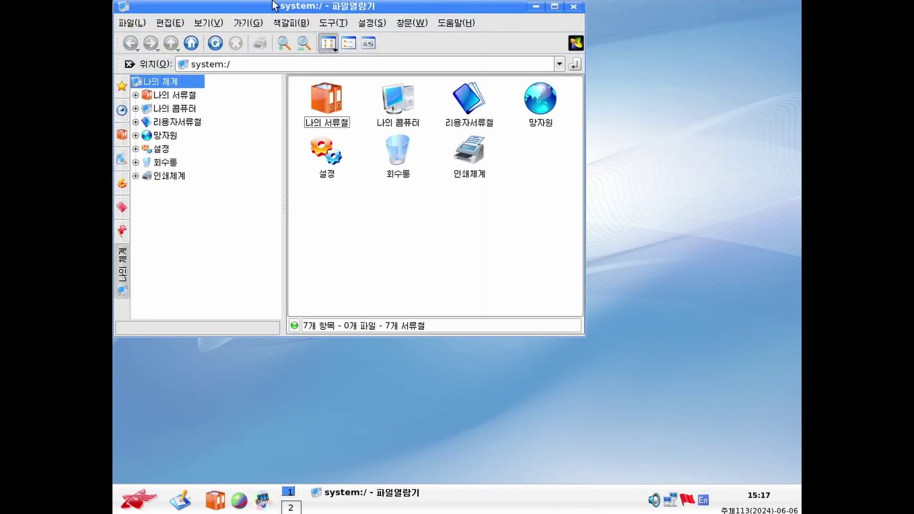
pyautogui.moveTo(274, 1); pyautogui.dragTo(502, 103)
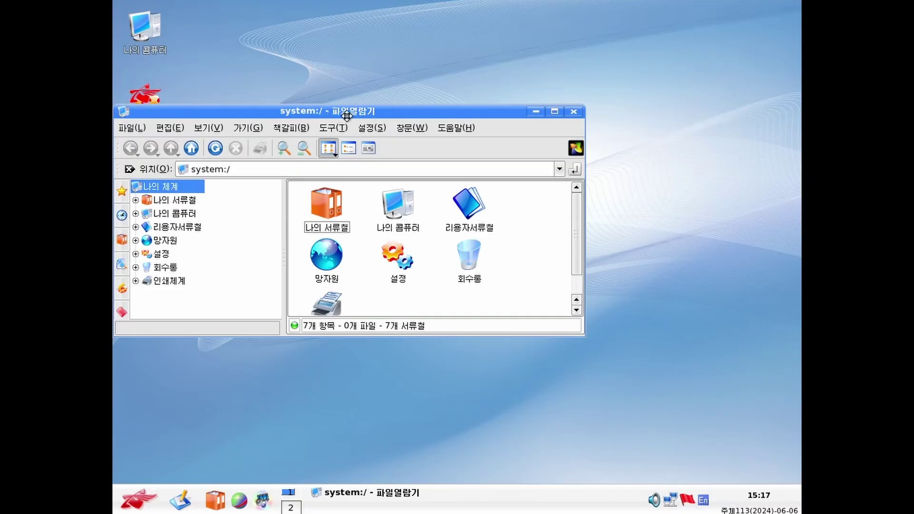
pyautogui.moveTo(346, 116); pyautogui.dragTo(471, 32)
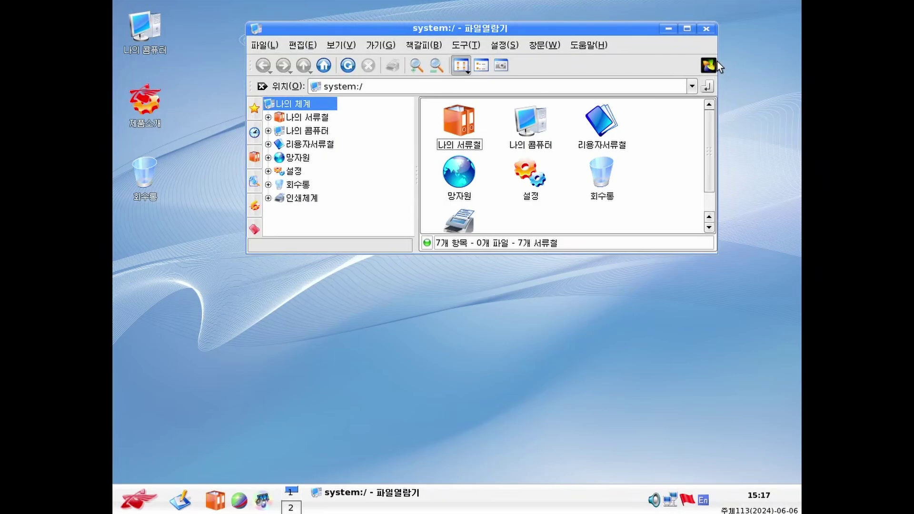
pyautogui.click(133, 102)
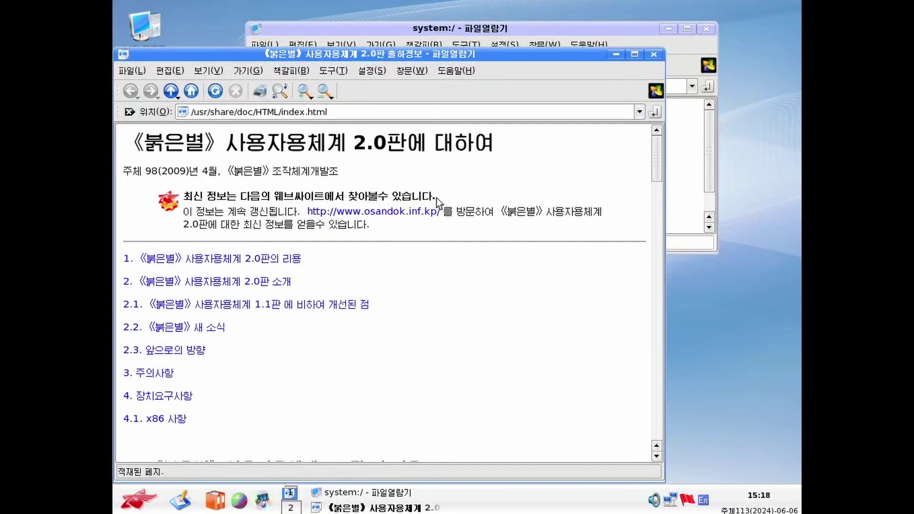
pyautogui.click(384, 212)
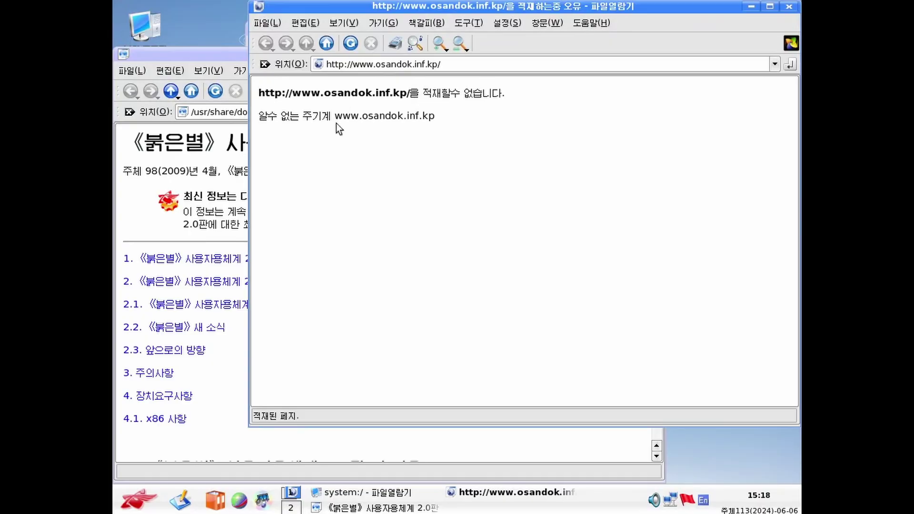
# Load google.com in Konqueror and accept its cookies
pyautogui.click(476, 65)
pyautogui.tripleClick(476, 65)
pyautogui.write('google.com')
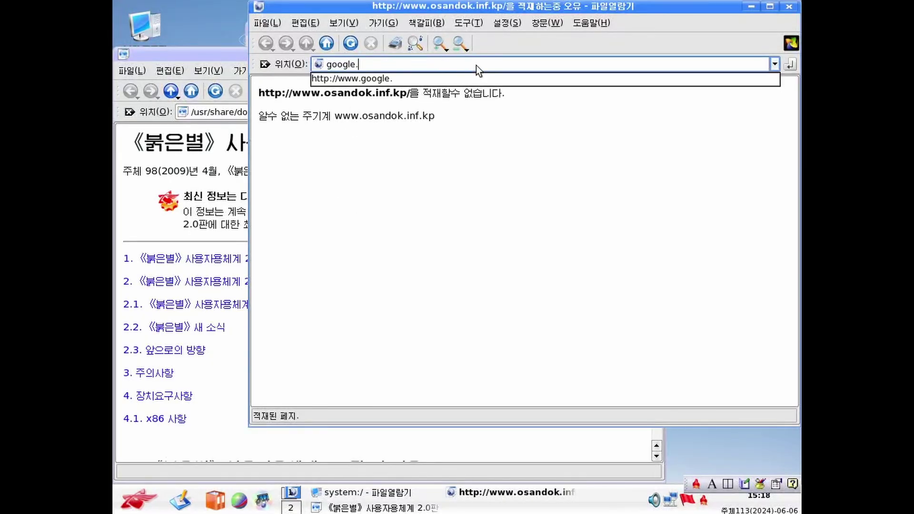
pyautogui.press('Return')
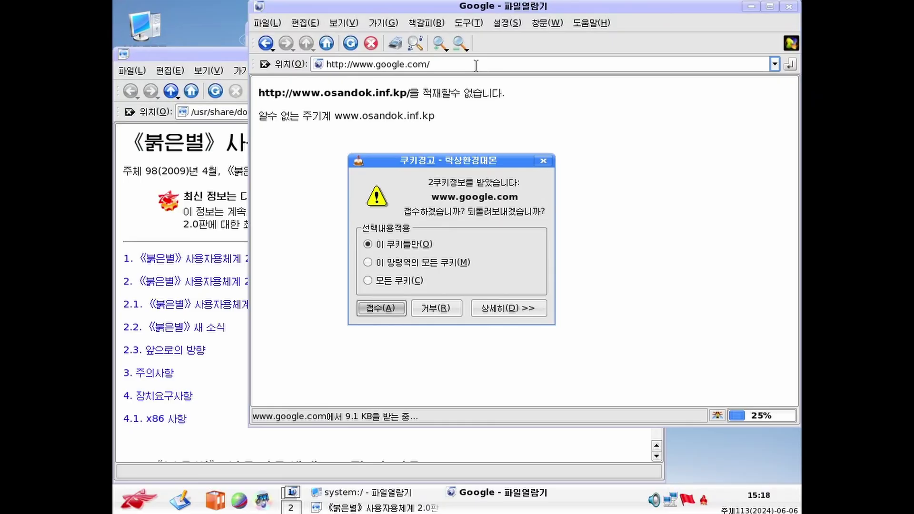
pyautogui.click(370, 313)
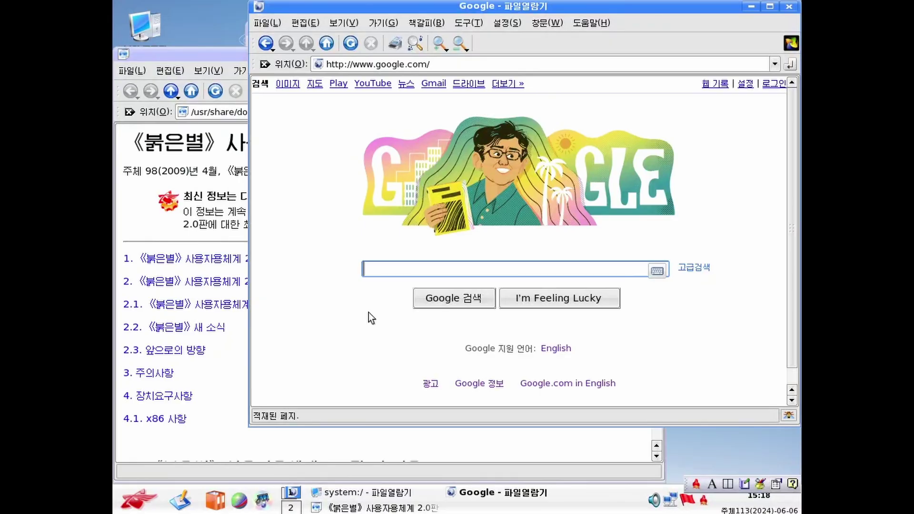
# Search Google for 'red star os 2.0', accepting the unencrypted warning and cookie prompts
pyautogui.write('red star os 2.0')
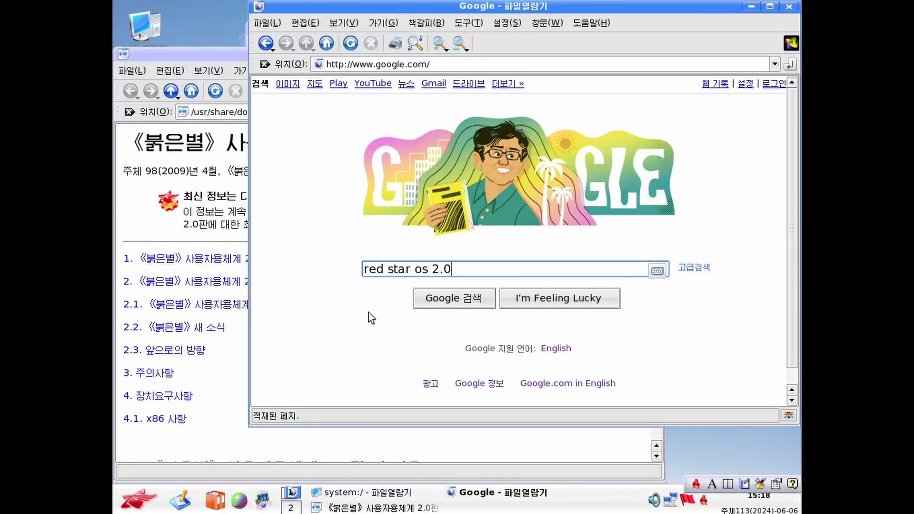
pyautogui.press('Return')
pyautogui.click(401, 294)
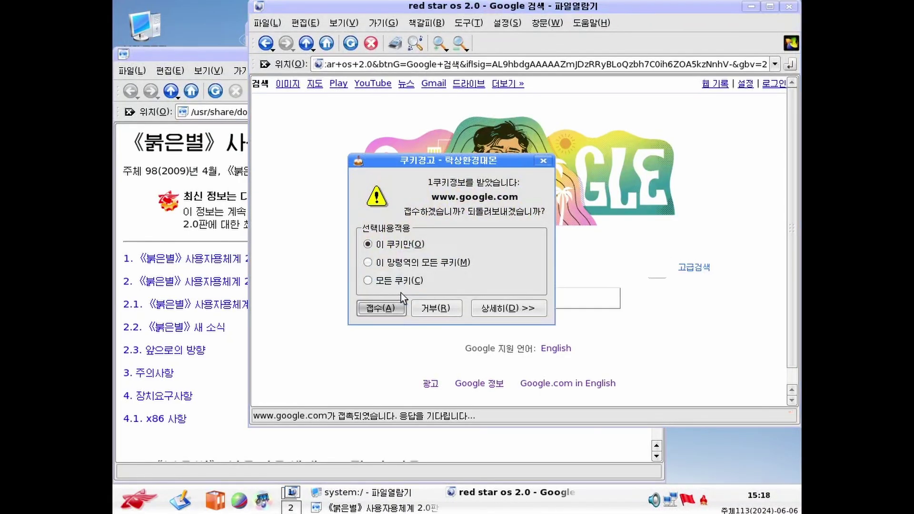
pyautogui.click(385, 310)
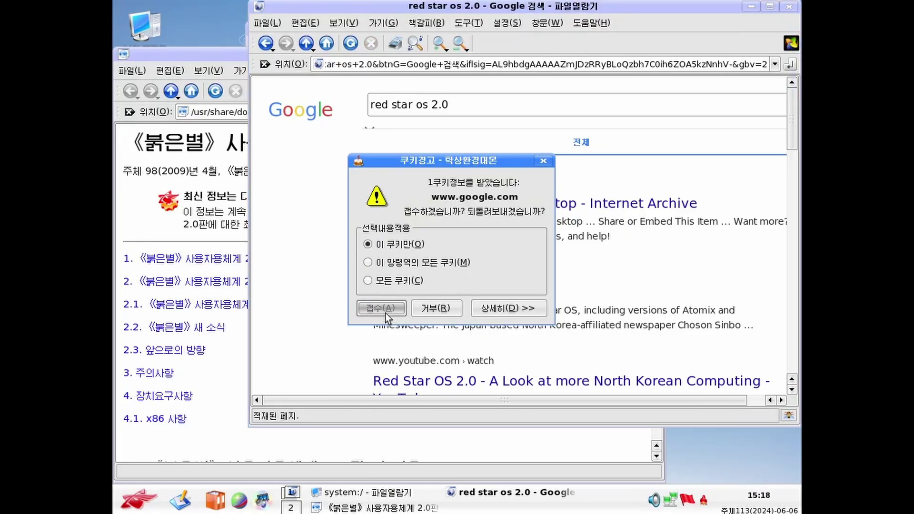
pyautogui.click(385, 309)
pyautogui.click(384, 309)
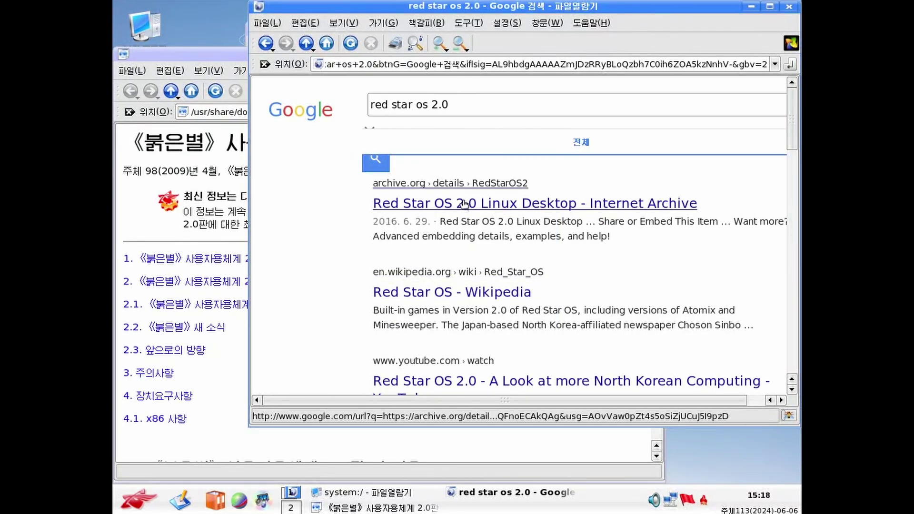
# Scroll the results and open the BetaWiki Red Star OS 2.0 result
pyautogui.scroll(-1, 450, 238)
pyautogui.scroll(-1, 438, 245)
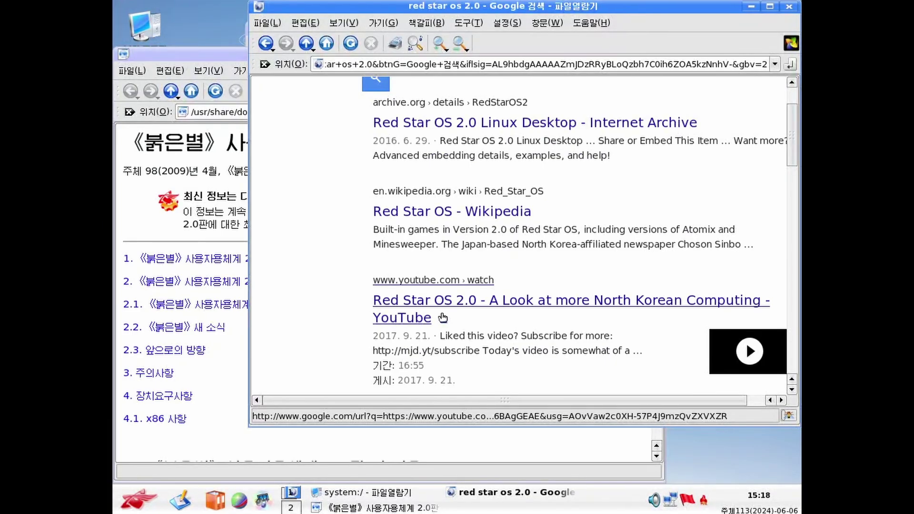
pyautogui.scroll(-1, 442, 314)
pyautogui.scroll(-5, 443, 314)
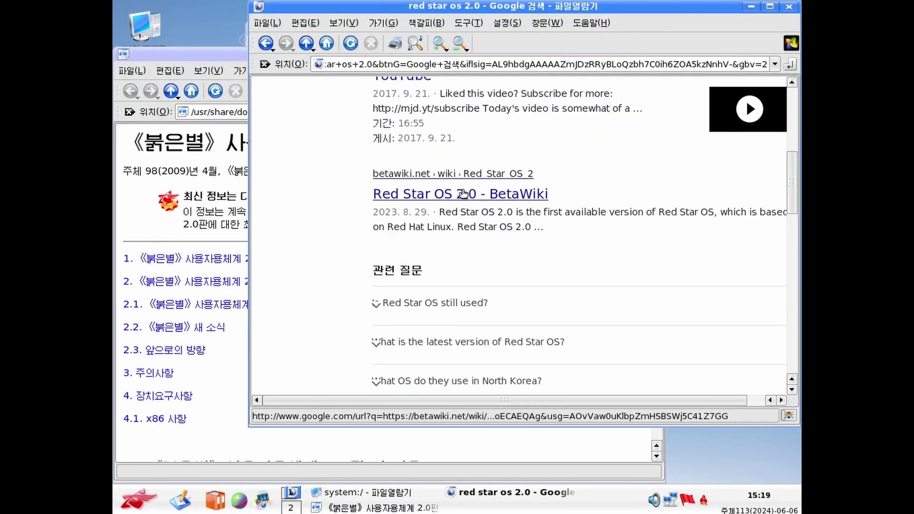
pyautogui.click(468, 202)
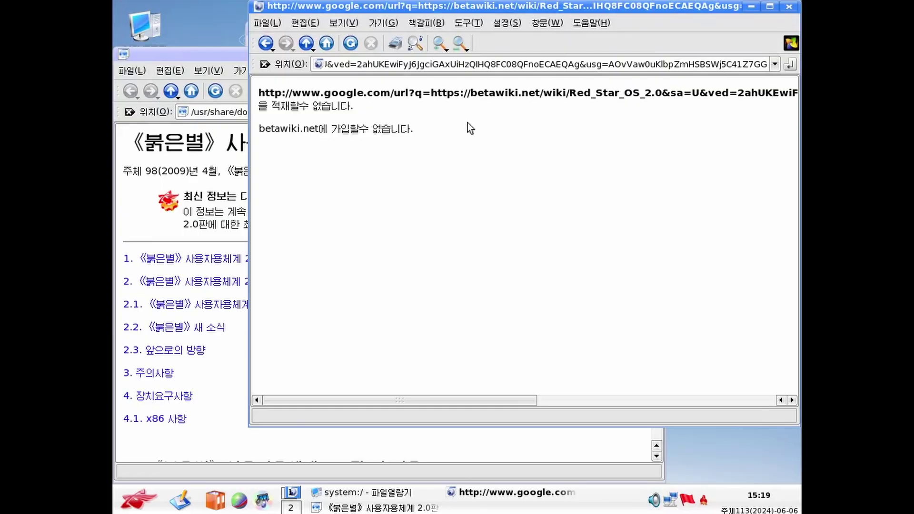
pyautogui.rightClick(315, 125)
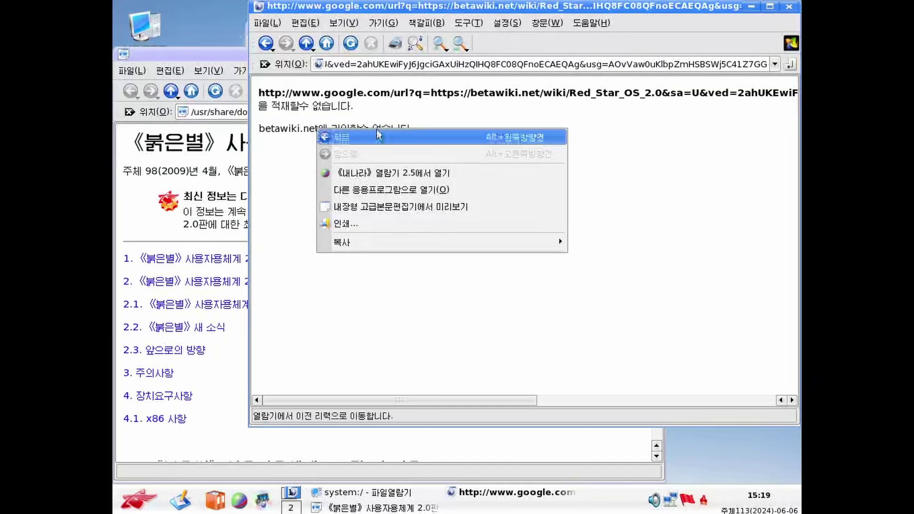
pyautogui.click(533, 107)
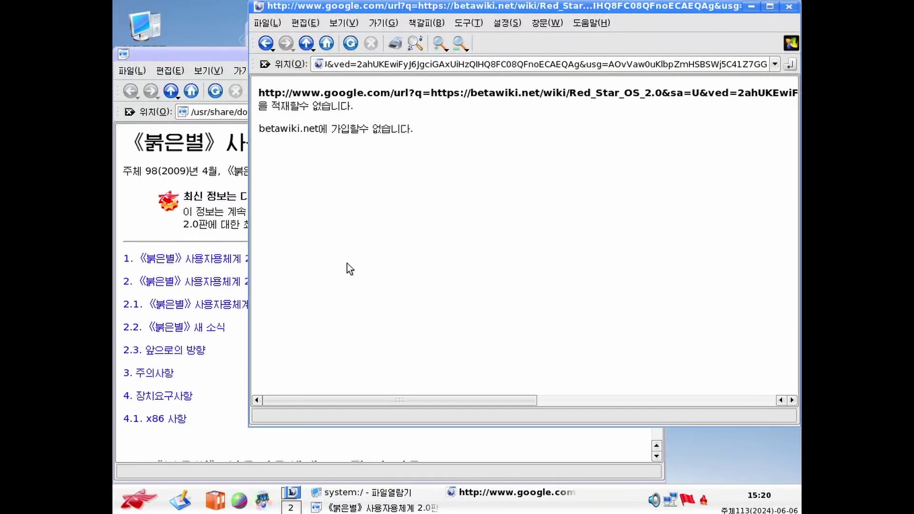
pyautogui.press('ctrl')
# Launch Konsole as root from the K menu's 응용프로그람 list
pyautogui.click(161, 499)
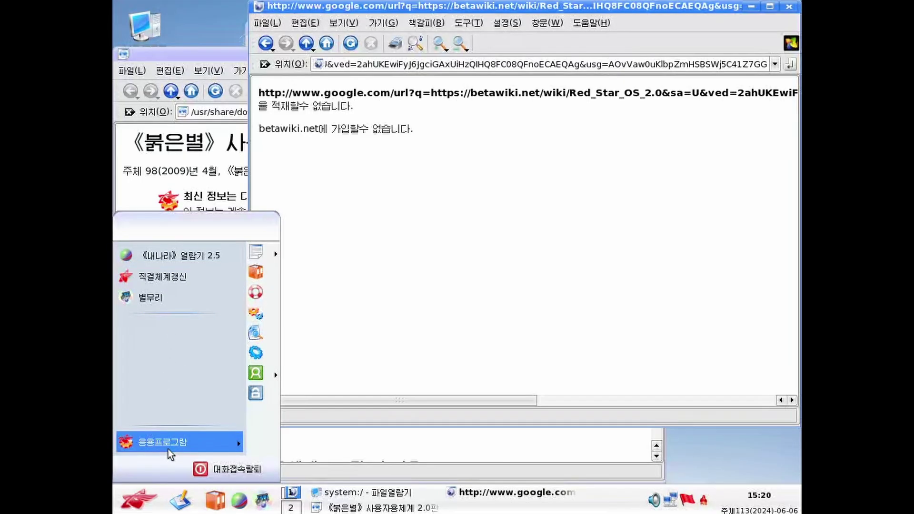
pyautogui.moveTo(170, 454)
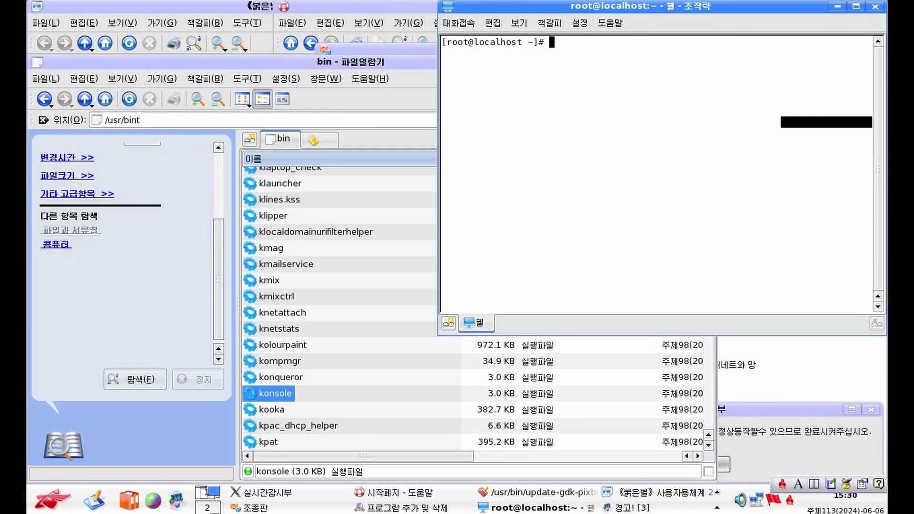
# Edit /etc/sysconfig/i18n in vi, changing ko_KP to en_US, and save with :wq
pyautogui.write('vi /etc/sysconfig/i18n')
pyautogui.press('Return')
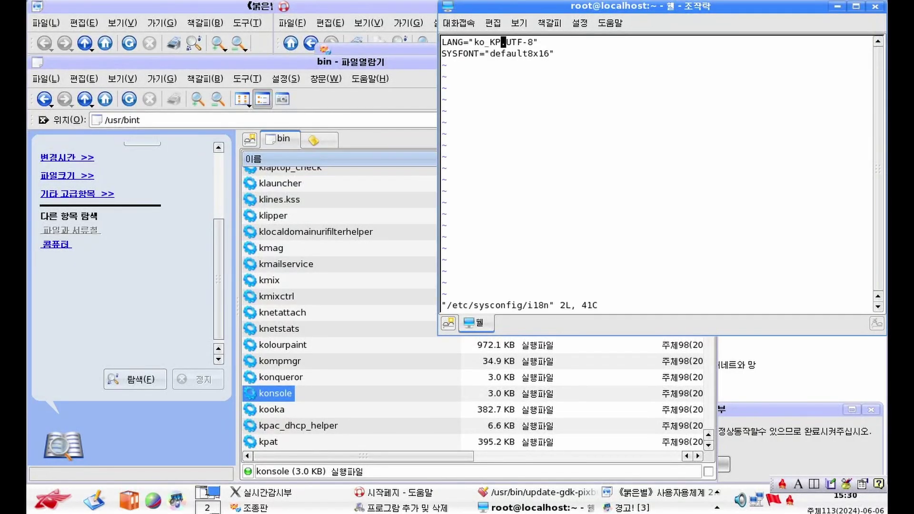
pyautogui.press('Left')
pyautogui.press('i')
pyautogui.press('Right')
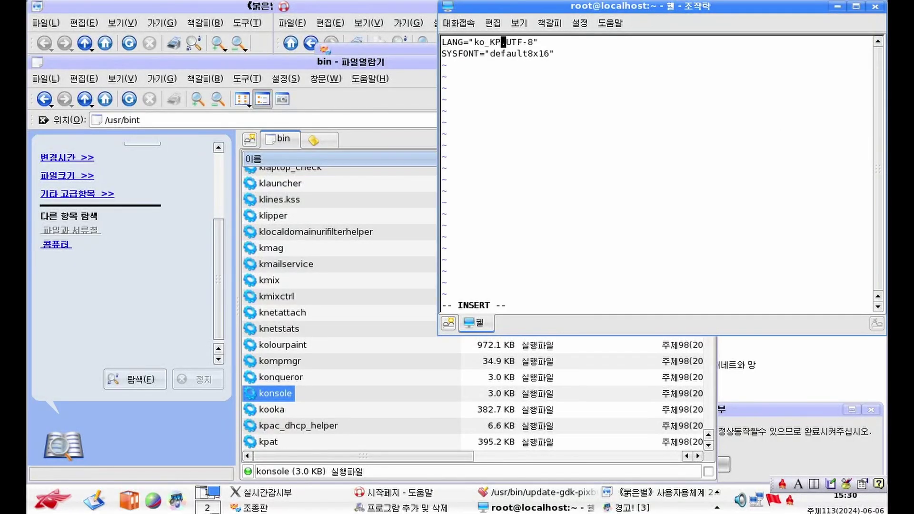
pyautogui.press('Right')
pyautogui.press('BackSpace')
pyautogui.press('BackSpace')
pyautogui.press('BackSpace')
pyautogui.press('BackSpace')
pyautogui.press('BackSpace')
pyautogui.write('en_')
pyautogui.press('Escape')
pyautogui.write(':')
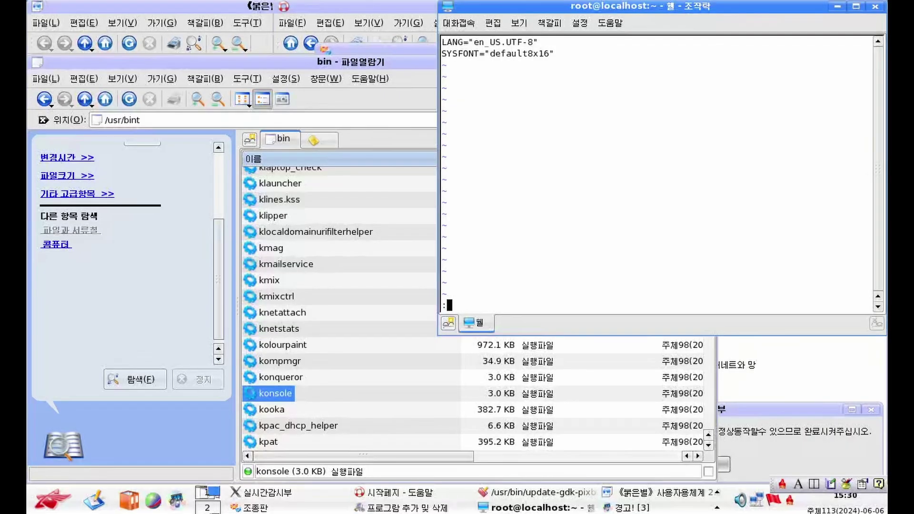
pyautogui.write('wq')
pyautogui.press('Return')
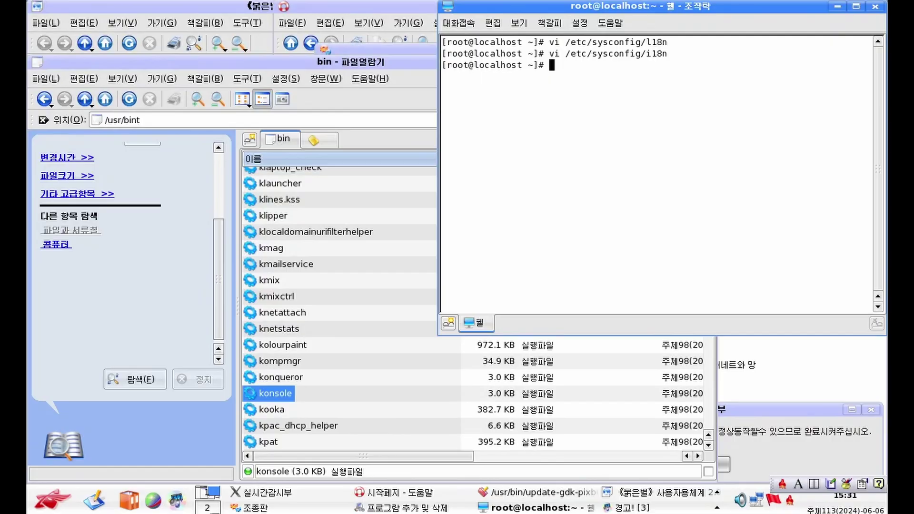
# Start another vi command for /usr/share/config/kdeglobals
pyautogui.write('vi /usr/share/config/kdeglobals')
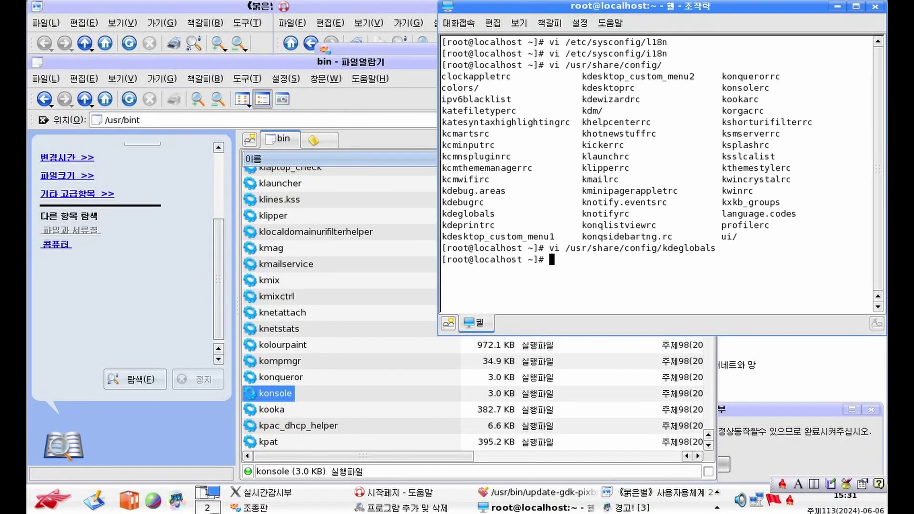
pyautogui.scroll(-9, 274, 350)
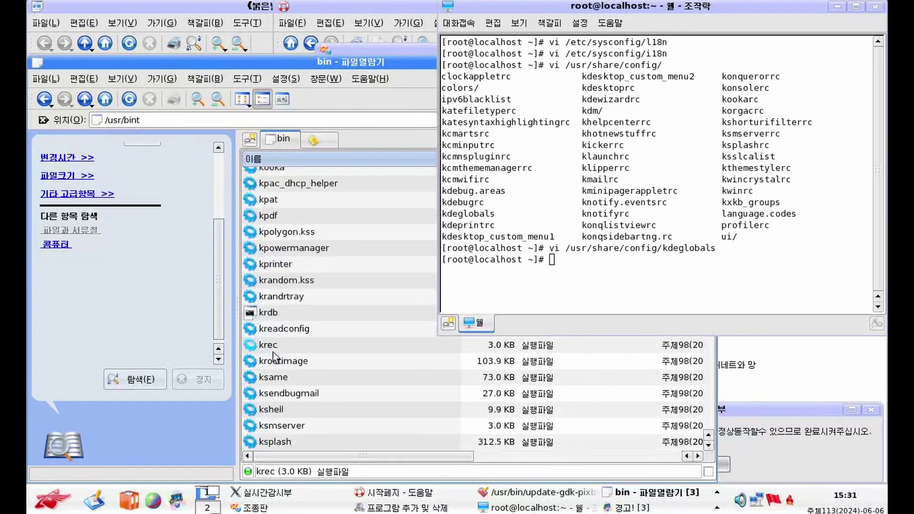
pyautogui.scroll(4, 273, 350)
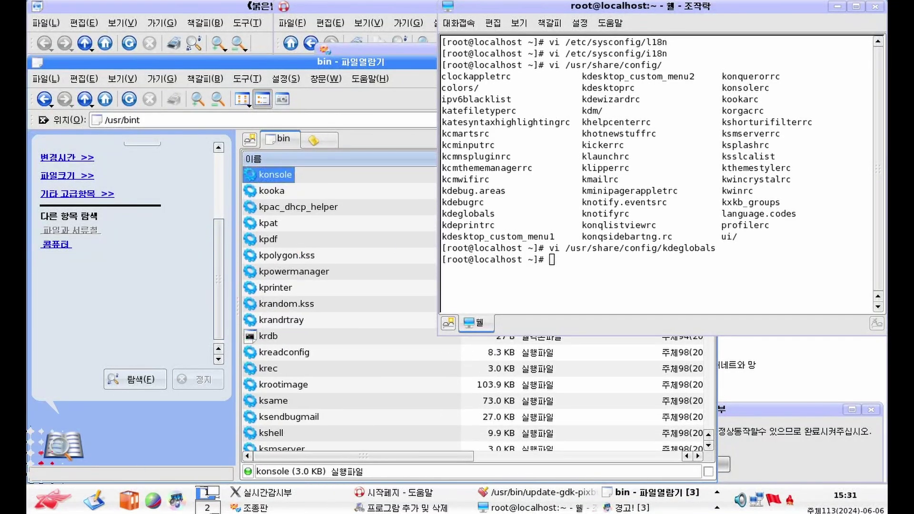
# Bring up the K menu's 대화접속탈퇴 log out choices, then dismiss them with Esc
pyautogui.click(52, 499)
pyautogui.click(157, 482)
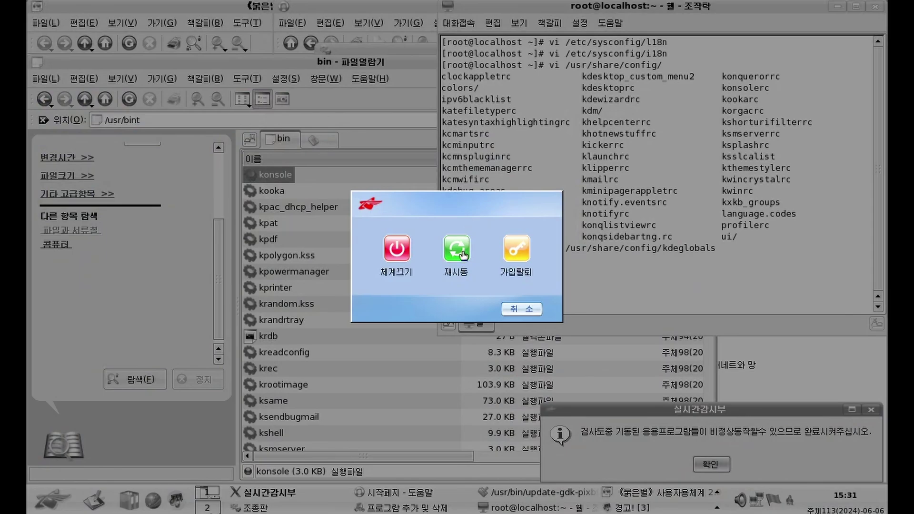
pyautogui.press('Escape')
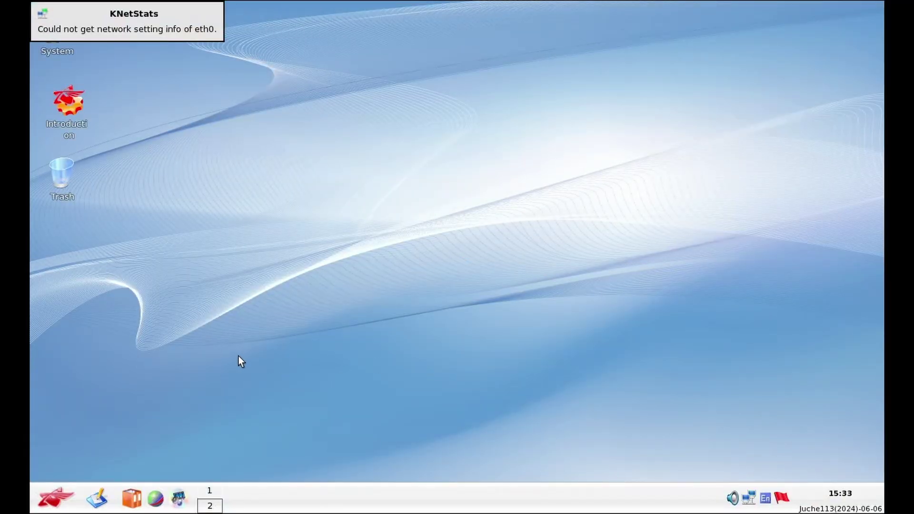
# Browse Applications through Utilities, Multimedia and Graphics to Games > Tactics & Strategy
pyautogui.click(54, 500)
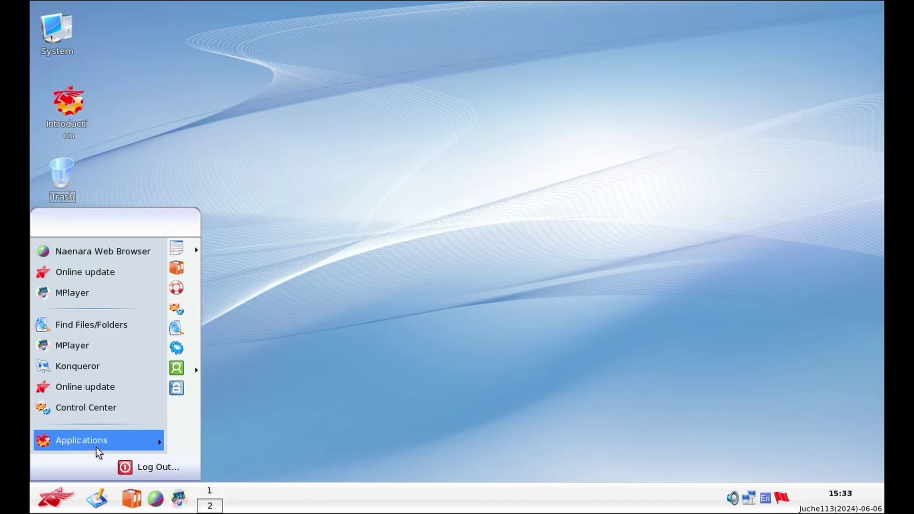
pyautogui.moveTo(96, 447)
pyautogui.moveTo(193, 371)
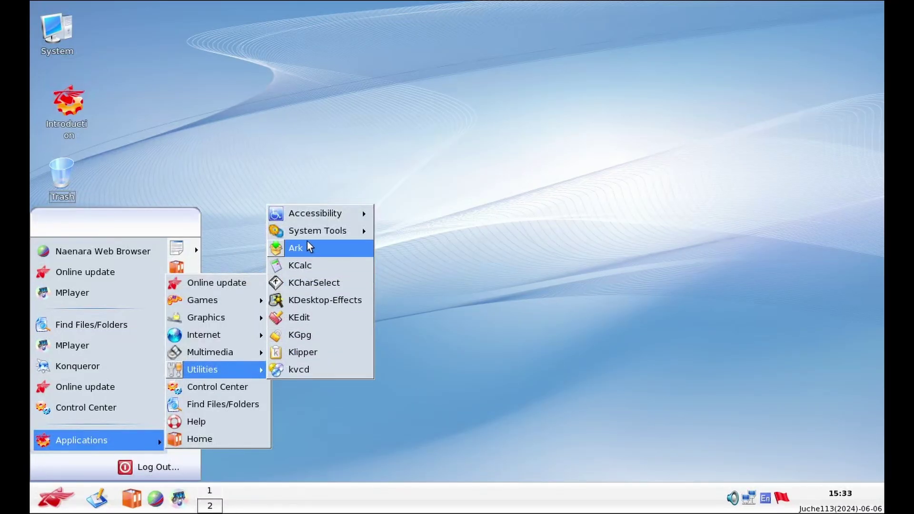
pyautogui.moveTo(307, 236)
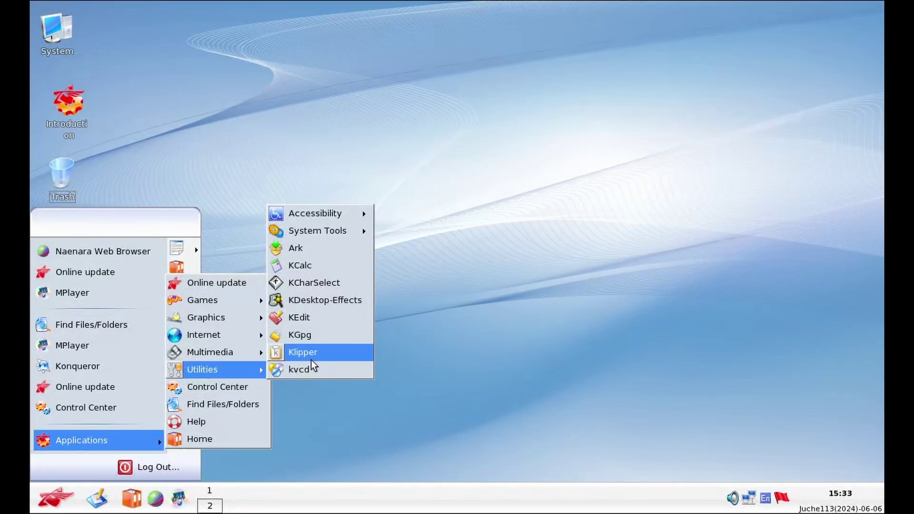
pyautogui.moveTo(174, 356)
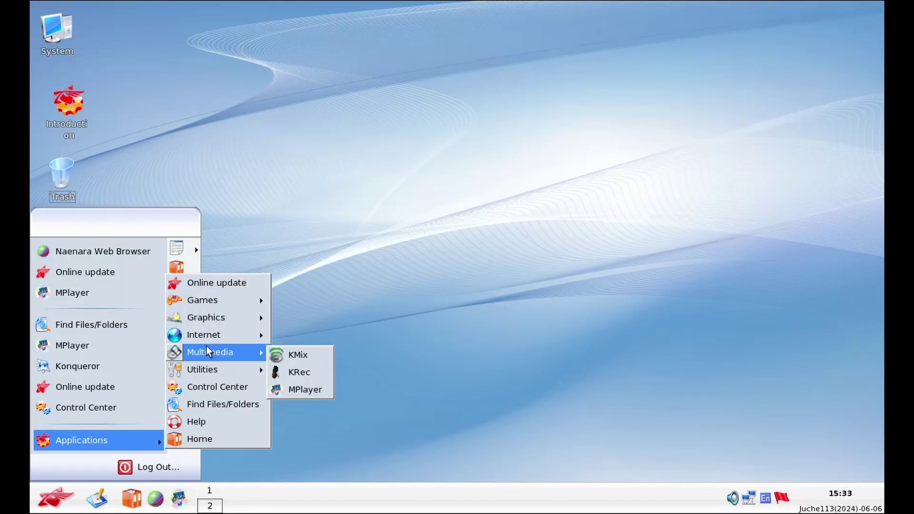
pyautogui.moveTo(207, 324)
pyautogui.moveTo(211, 305)
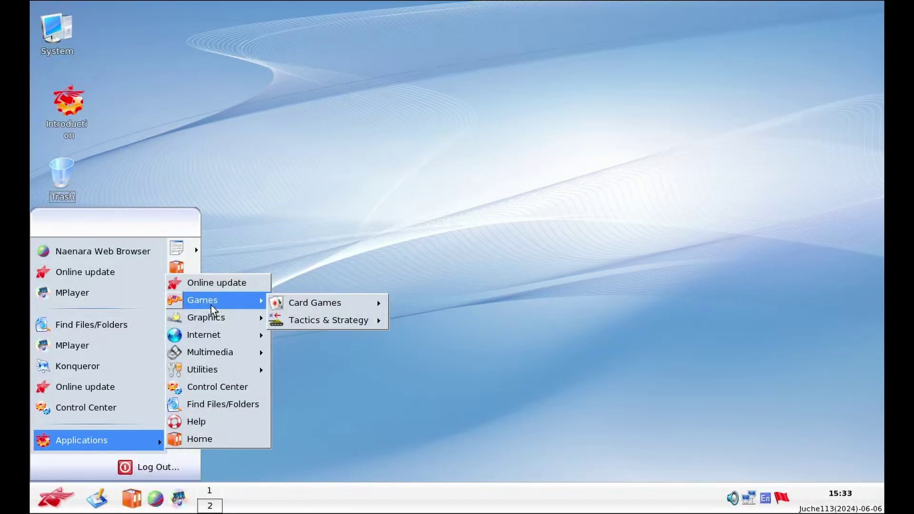
pyautogui.moveTo(307, 310)
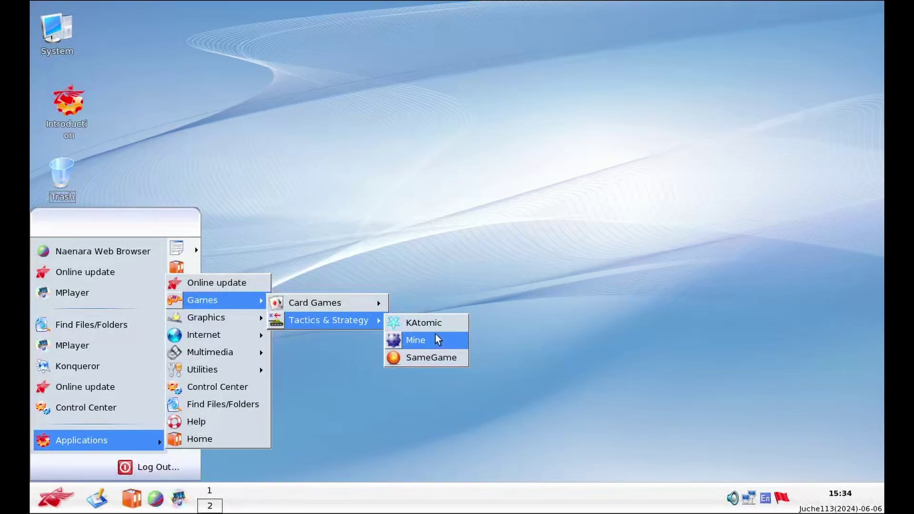
# Launch and close KAtomic, then launch the Mine game from Games
pyautogui.click(435, 334)
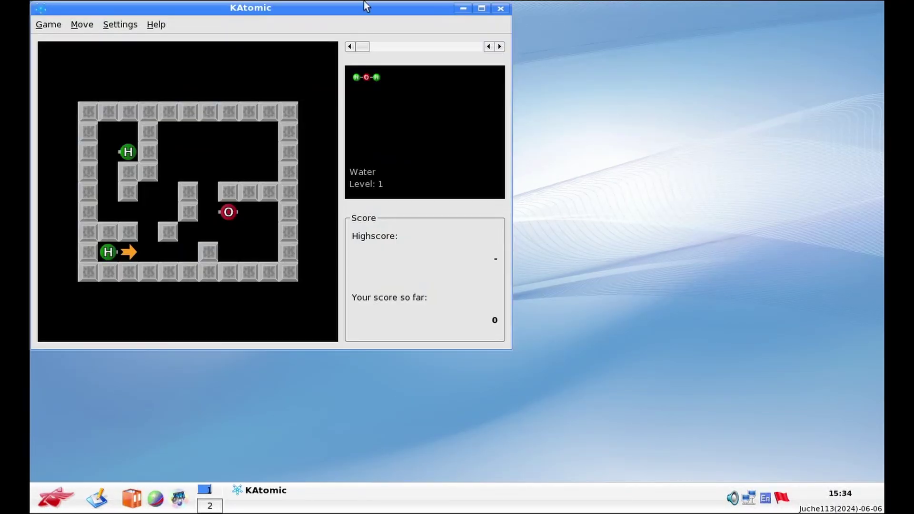
pyautogui.click(500, 8)
pyautogui.click(38, 491)
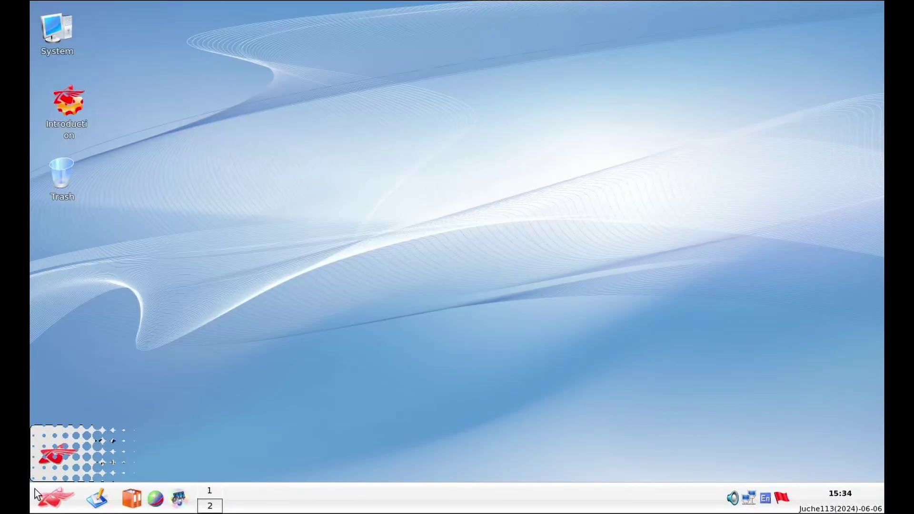
pyautogui.moveTo(157, 442)
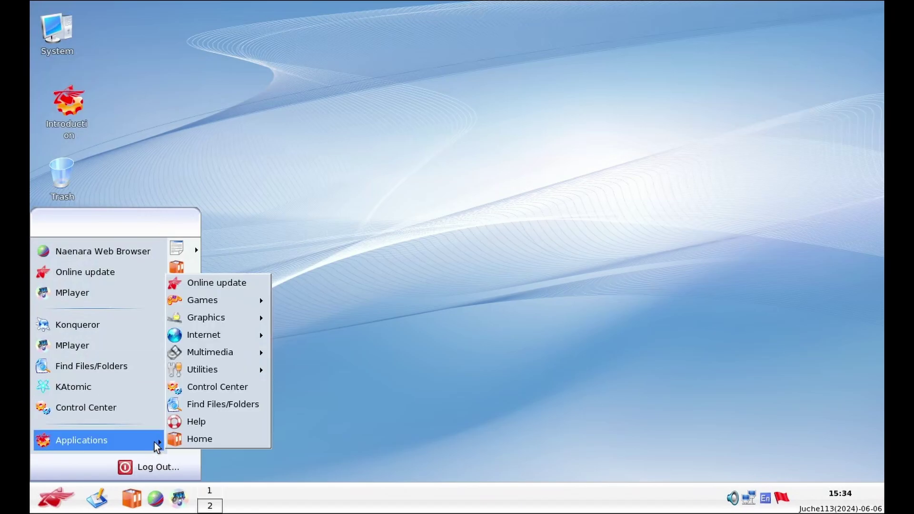
pyautogui.moveTo(225, 354)
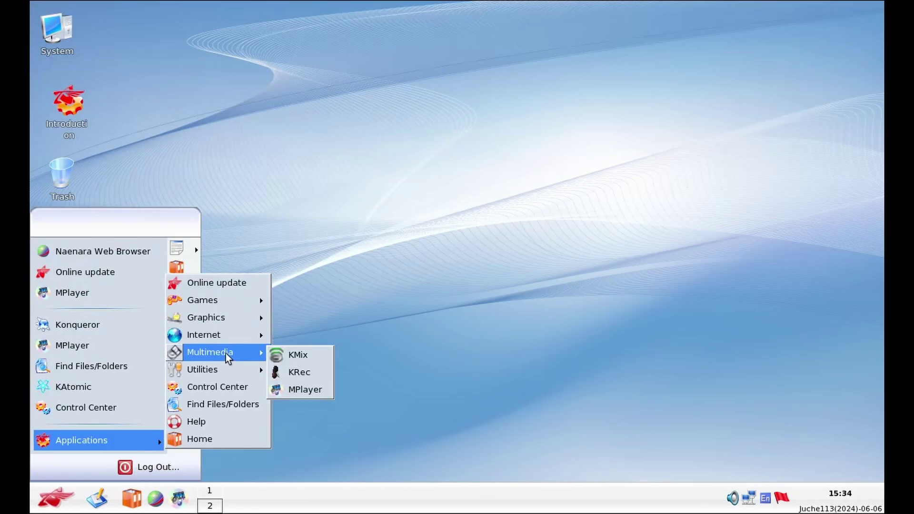
pyautogui.click(305, 300)
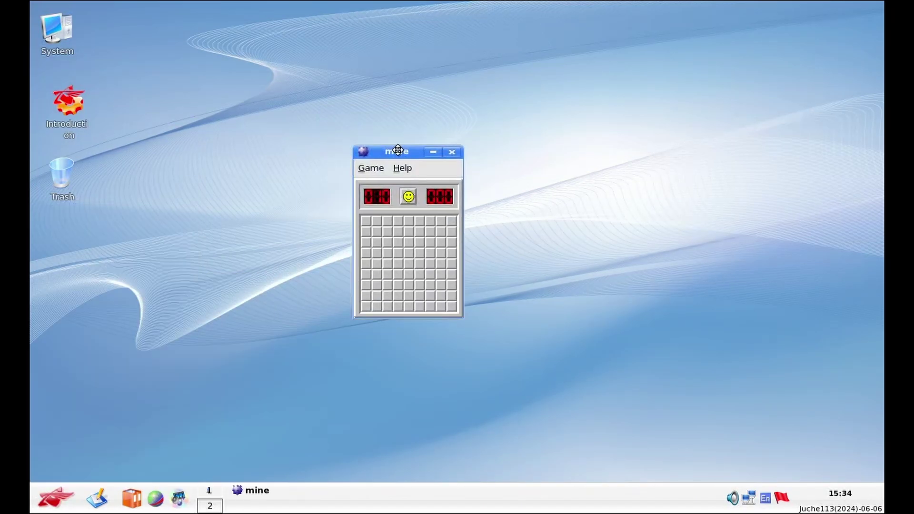
# Centre the Mine window, then open and close the KMines handbook from Help
pyautogui.moveTo(403, 151); pyautogui.dragTo(444, 191)
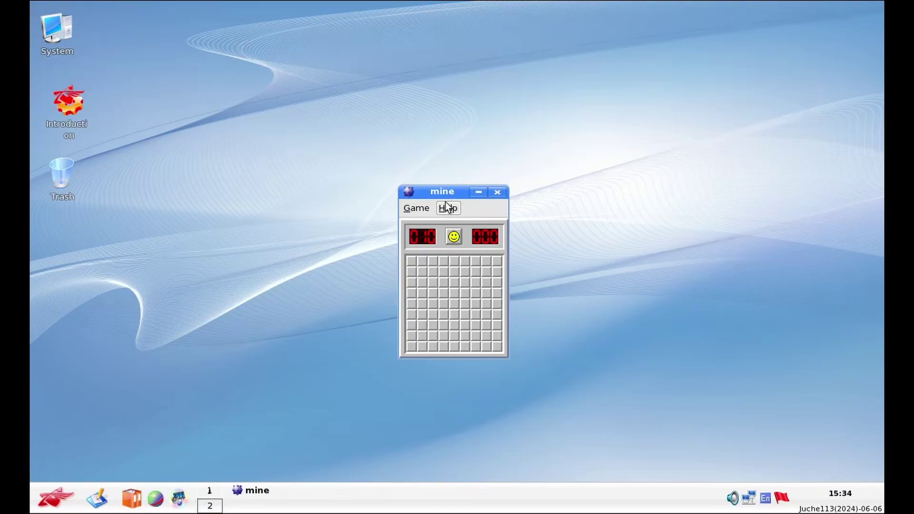
pyautogui.click(447, 208)
pyautogui.click(452, 222)
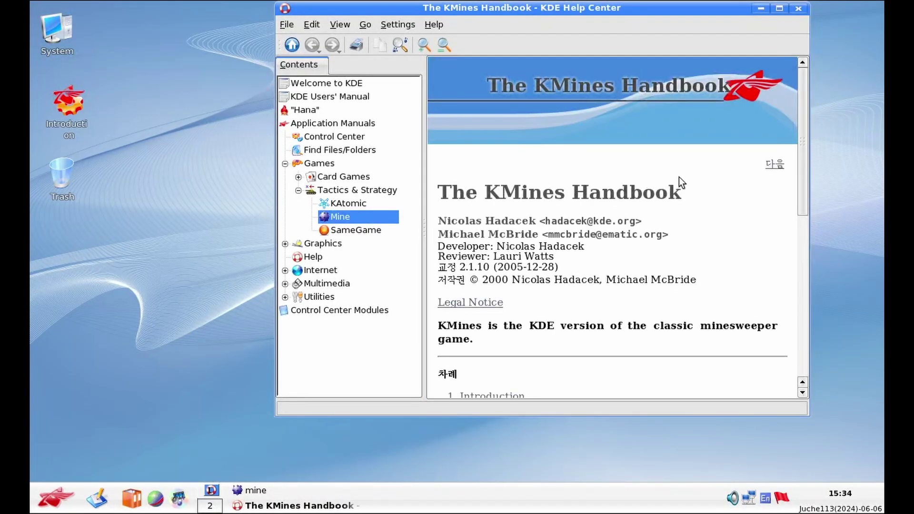
pyautogui.scroll(-10, 679, 178)
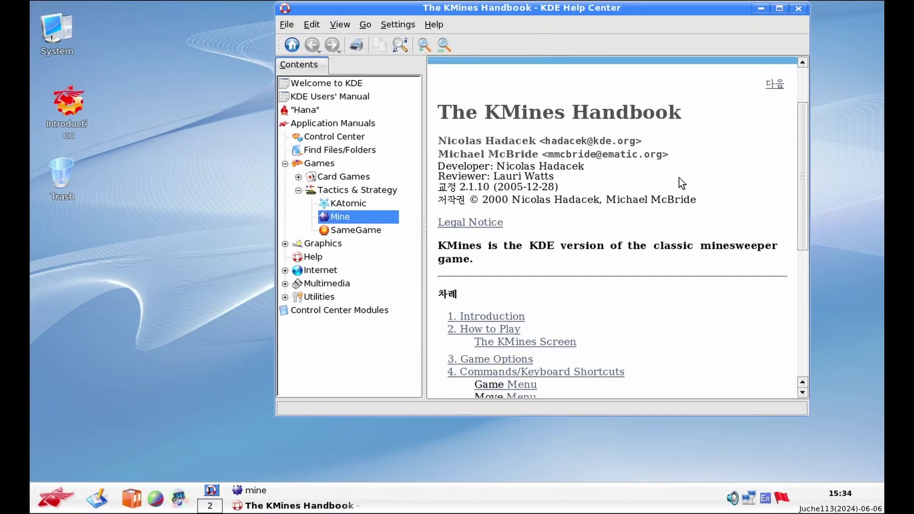
pyautogui.click(799, 8)
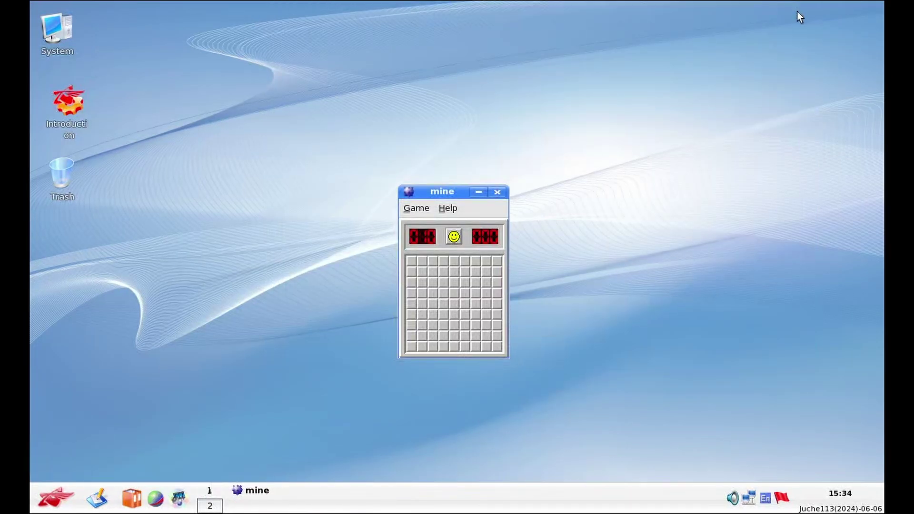
# Reveal minefield cells until hitting a mine, then close the Mine game
pyautogui.click(437, 302)
pyautogui.click(443, 293)
pyautogui.click(423, 304)
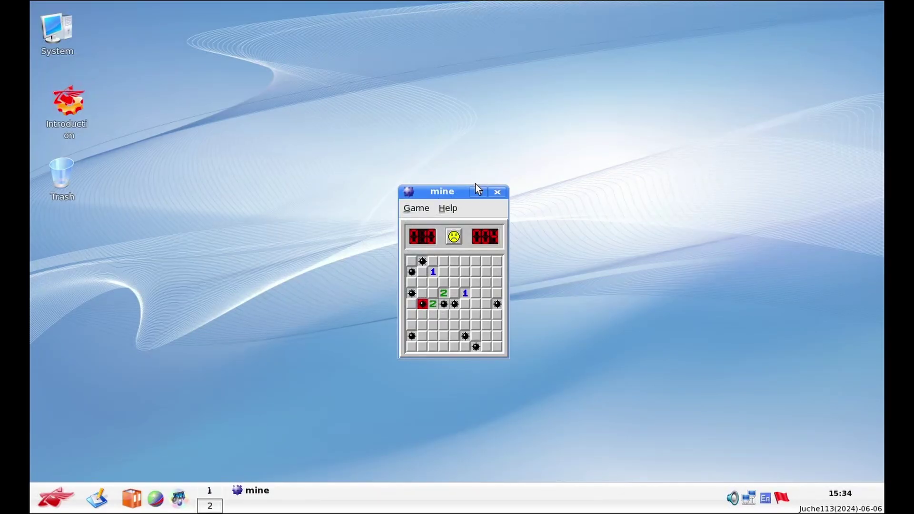
pyautogui.click(497, 192)
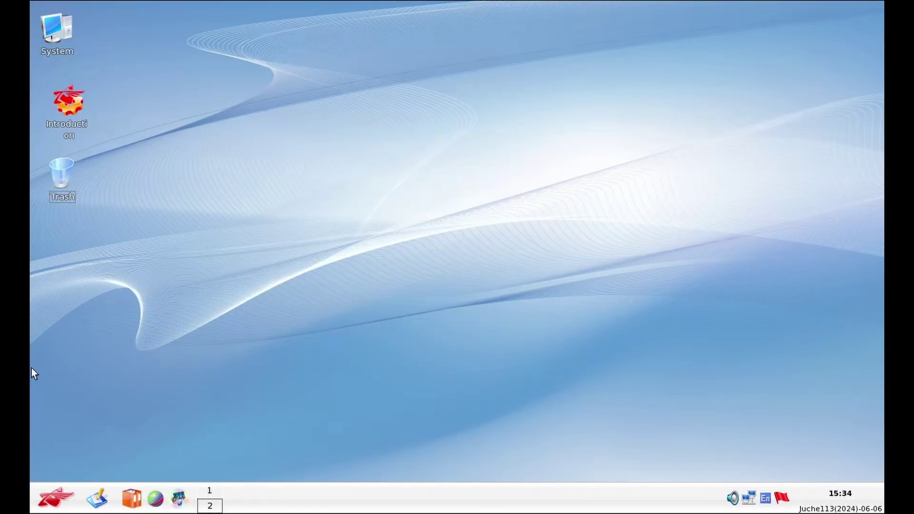
pyautogui.click(54, 498)
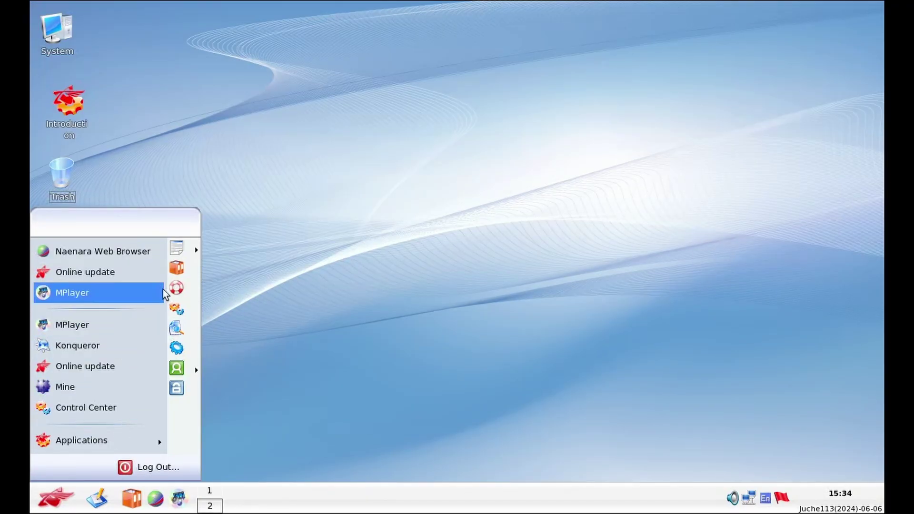
pyautogui.moveTo(59, 433)
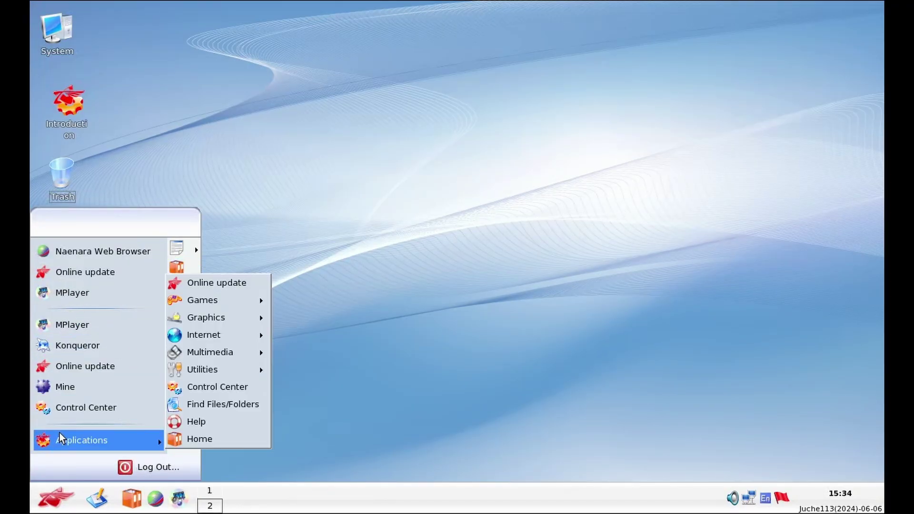
pyautogui.moveTo(199, 294)
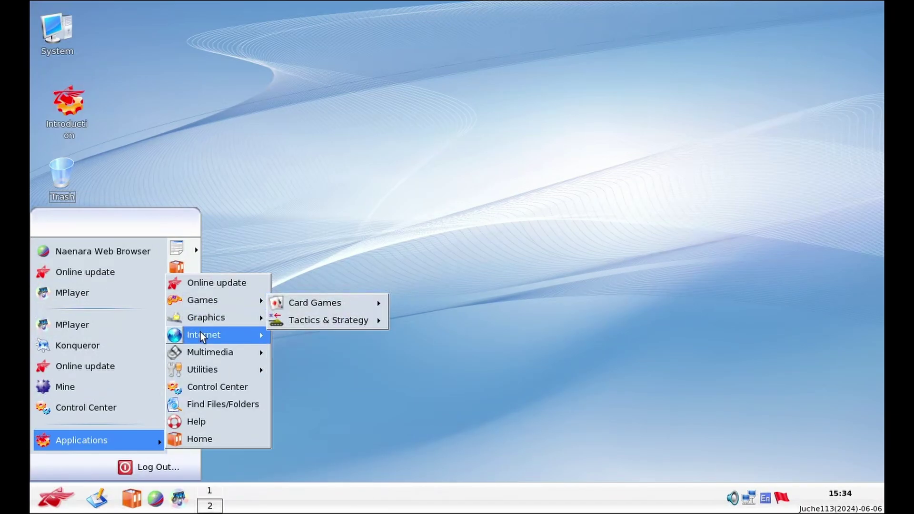
pyautogui.moveTo(201, 335)
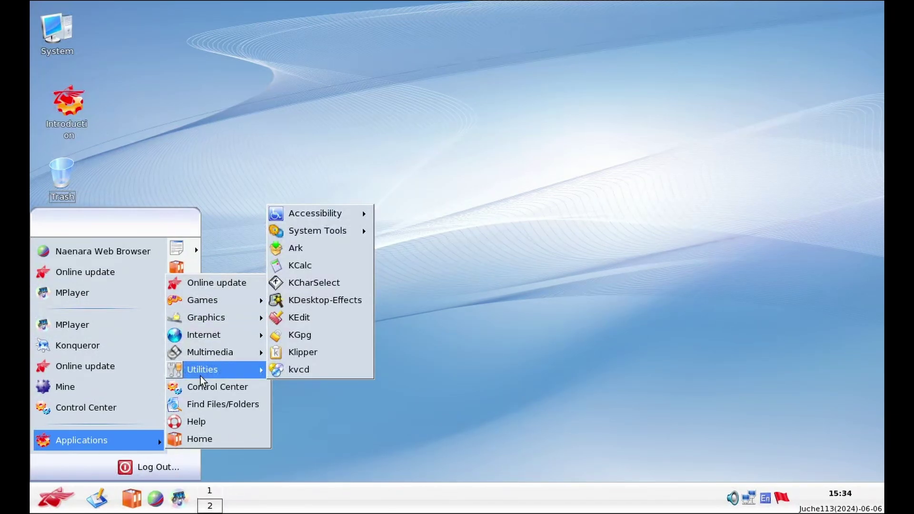
pyautogui.moveTo(353, 231)
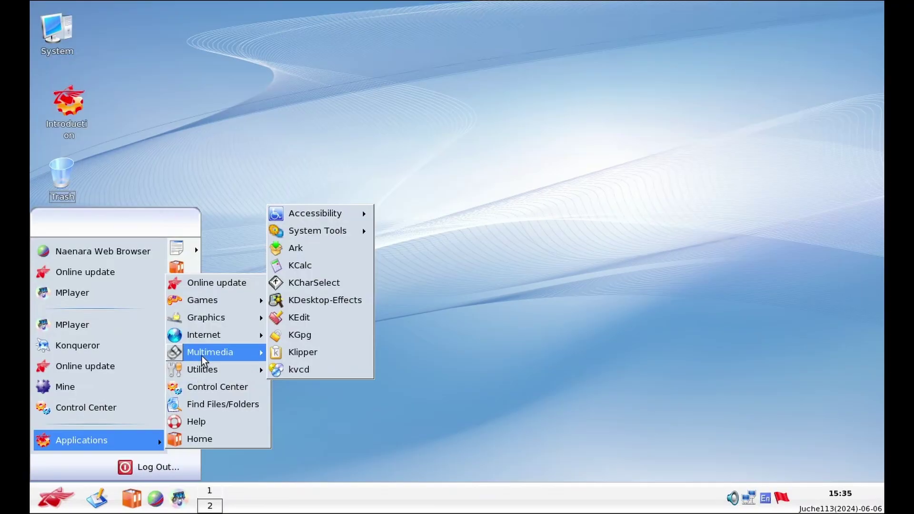
# Open the desktop's display settings from its context menu and raise the window
pyautogui.click(506, 310)
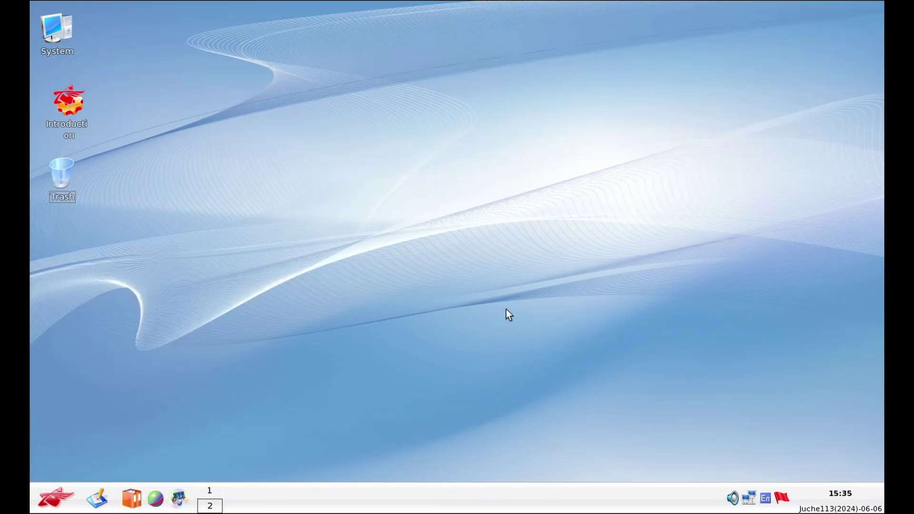
pyautogui.rightClick(506, 309)
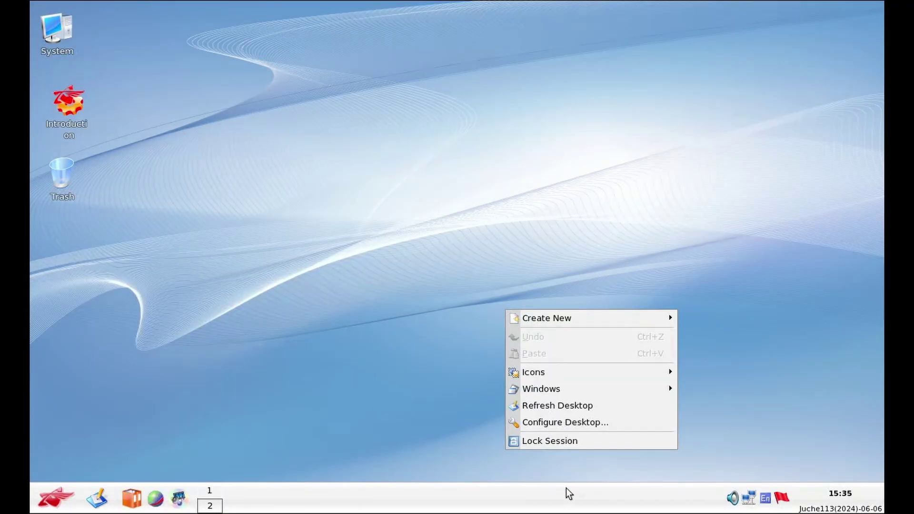
pyautogui.click(571, 423)
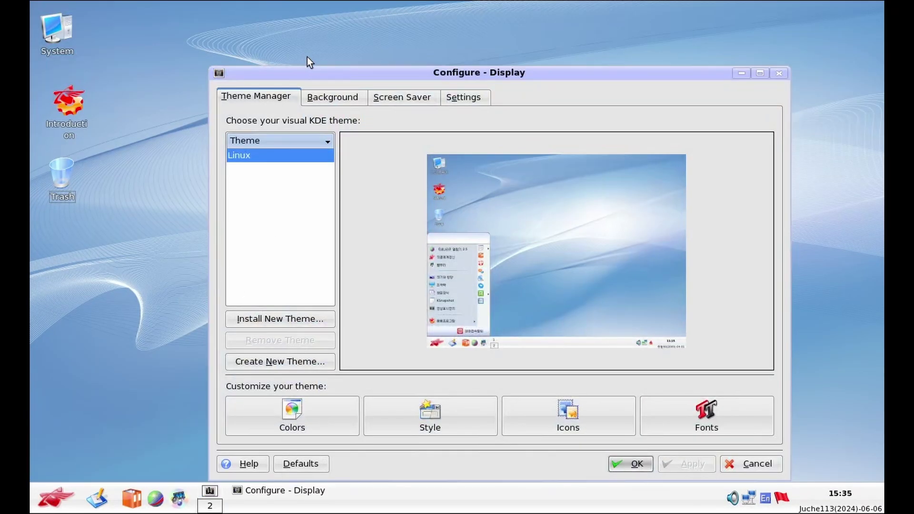
pyautogui.moveTo(309, 71); pyautogui.dragTo(316, 41)
# Browse the theme, colour scheme, widget style and screen saver pages, ending on Background
pyautogui.click(310, 120)
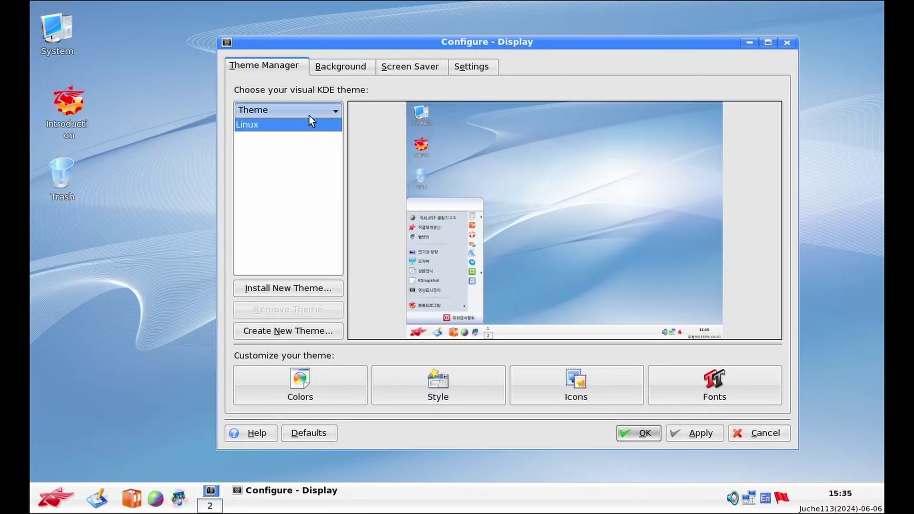
pyautogui.click(309, 116)
pyautogui.click(303, 378)
pyautogui.click(404, 379)
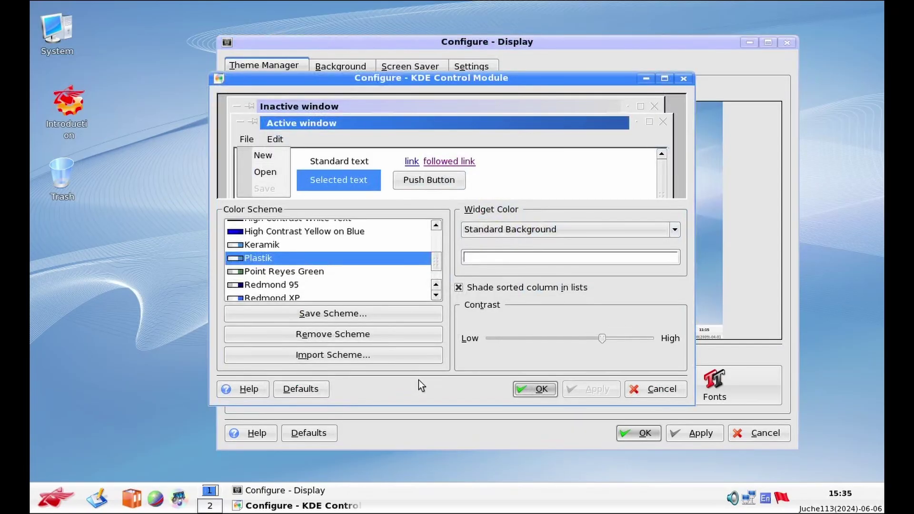
pyautogui.press('Escape')
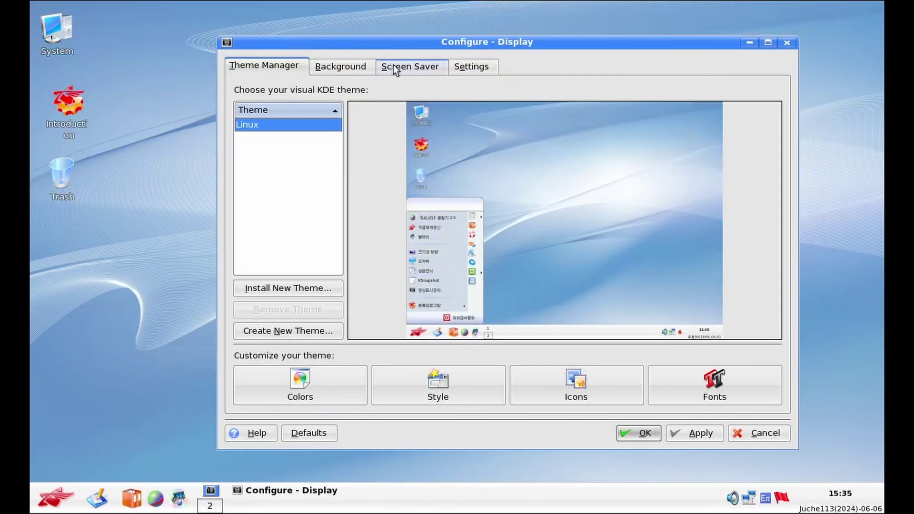
pyautogui.click(398, 68)
pyautogui.click(363, 66)
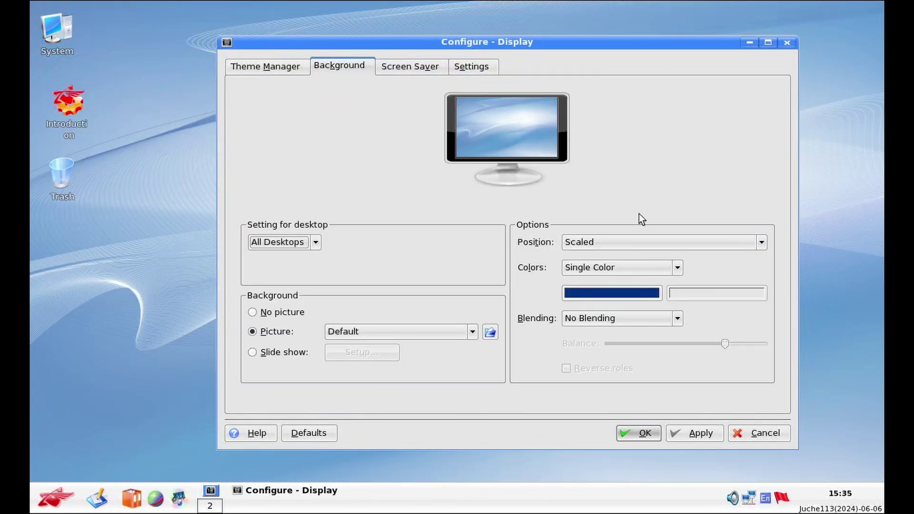
# Keep the wallpaper Scaled and apply 'Fly higherly' after trying 'Echo of Ulim'
pyautogui.click(646, 234)
pyautogui.click(647, 236)
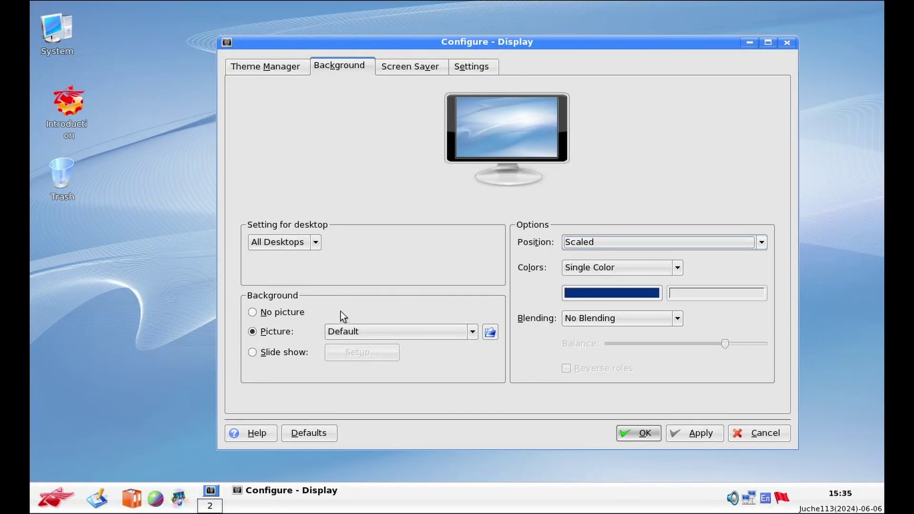
pyautogui.click(344, 332)
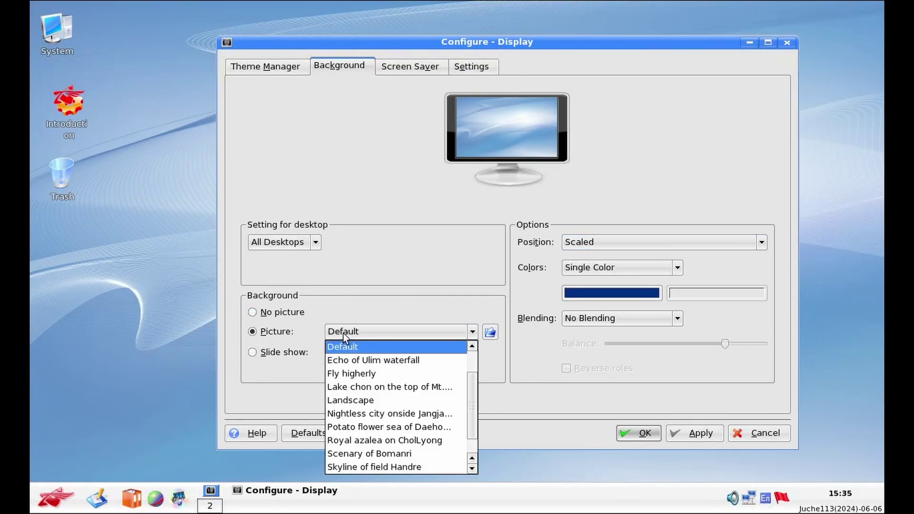
pyautogui.click(348, 361)
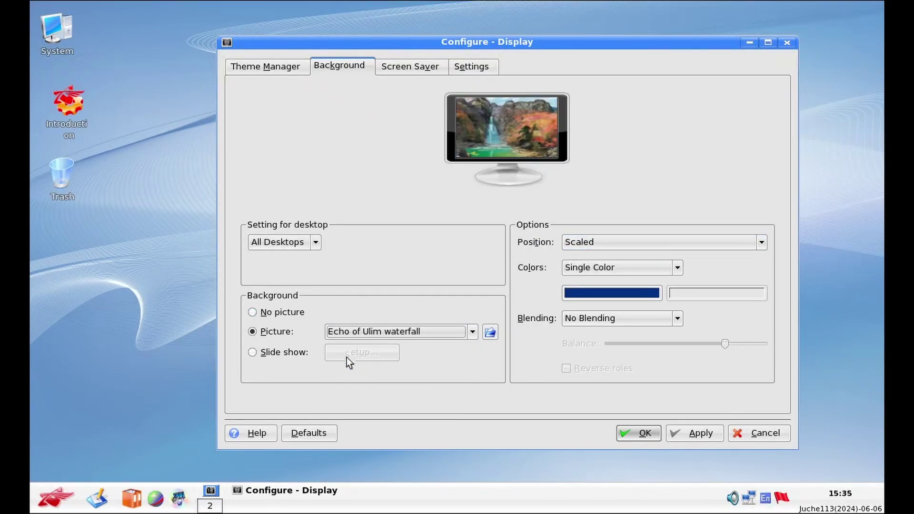
pyautogui.click(368, 331)
pyautogui.click(370, 360)
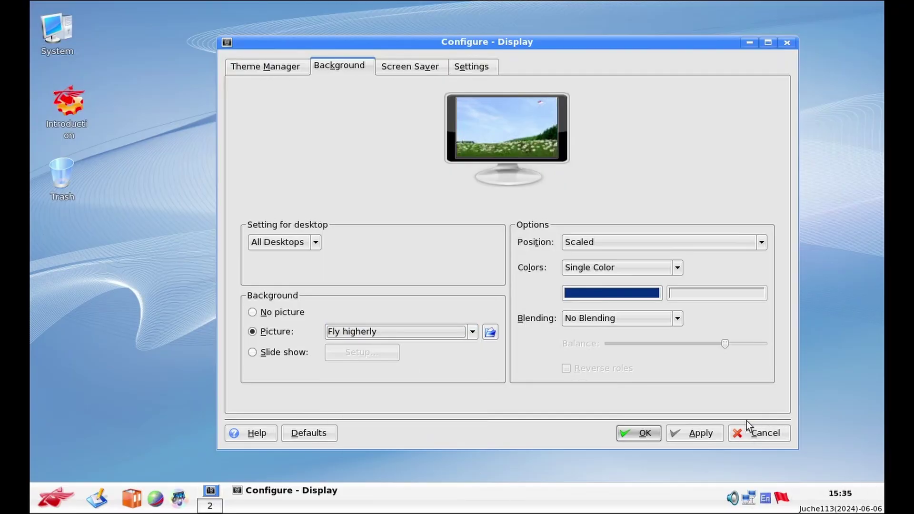
pyautogui.click(695, 432)
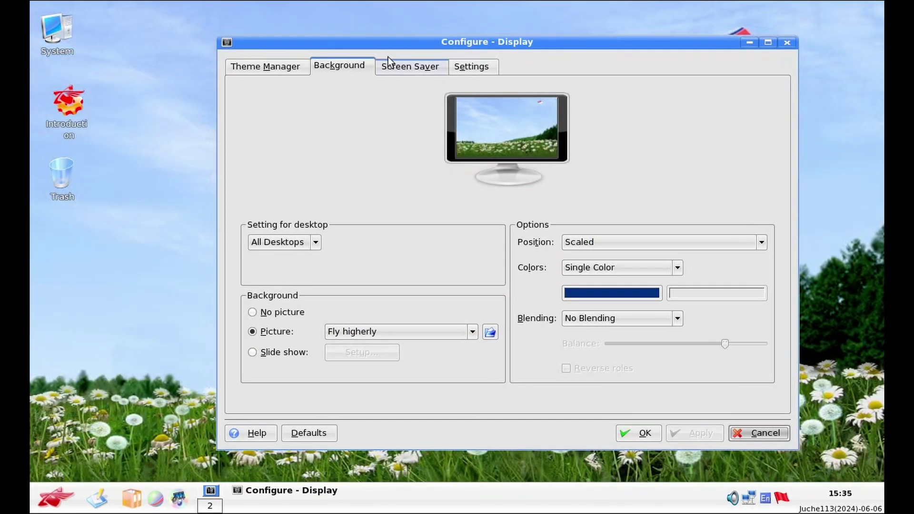
# Switch the wallpaper to the WindowsXP background and confirm with OK
pyautogui.moveTo(388, 43); pyautogui.dragTo(368, 108)
pyautogui.click(418, 403)
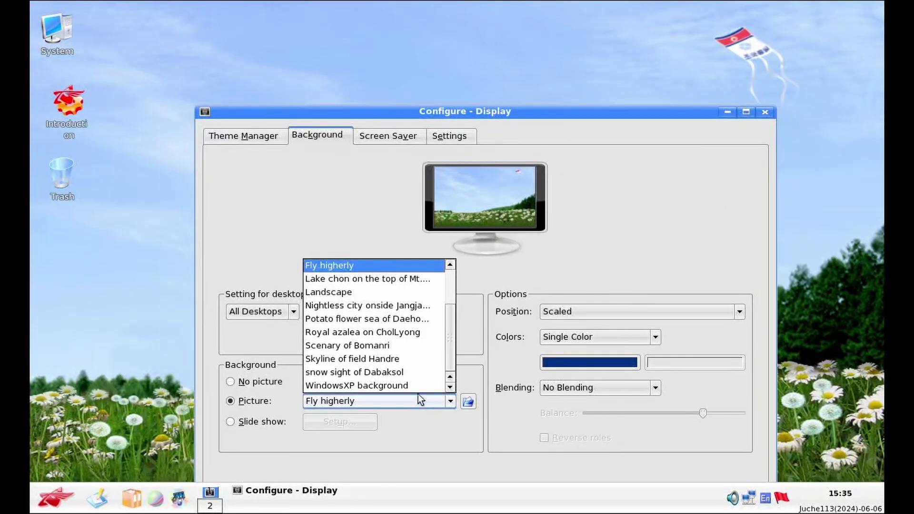
pyautogui.click(417, 384)
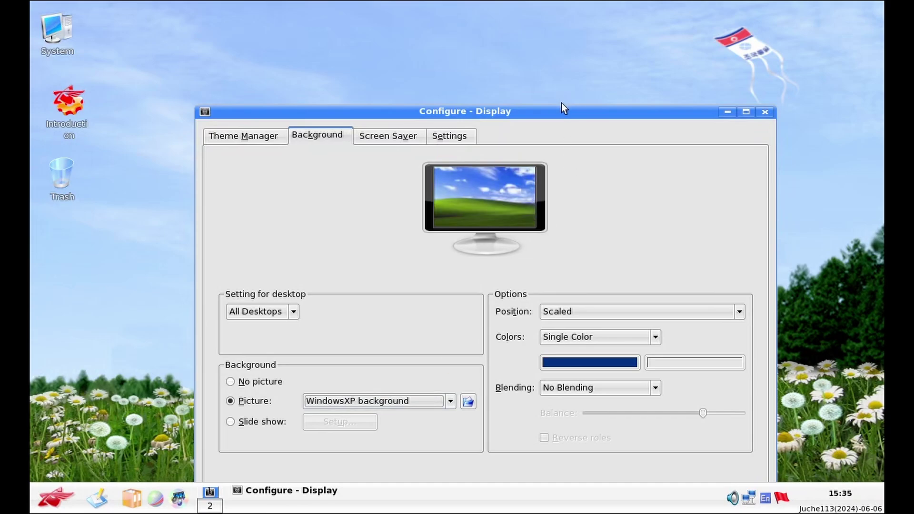
pyautogui.moveTo(560, 115); pyautogui.dragTo(559, 22)
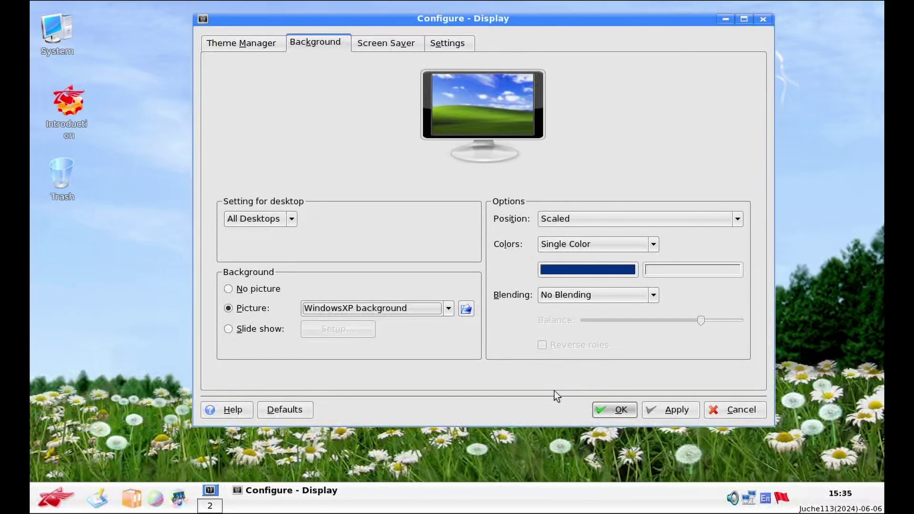
pyautogui.click(617, 405)
pyautogui.click(53, 497)
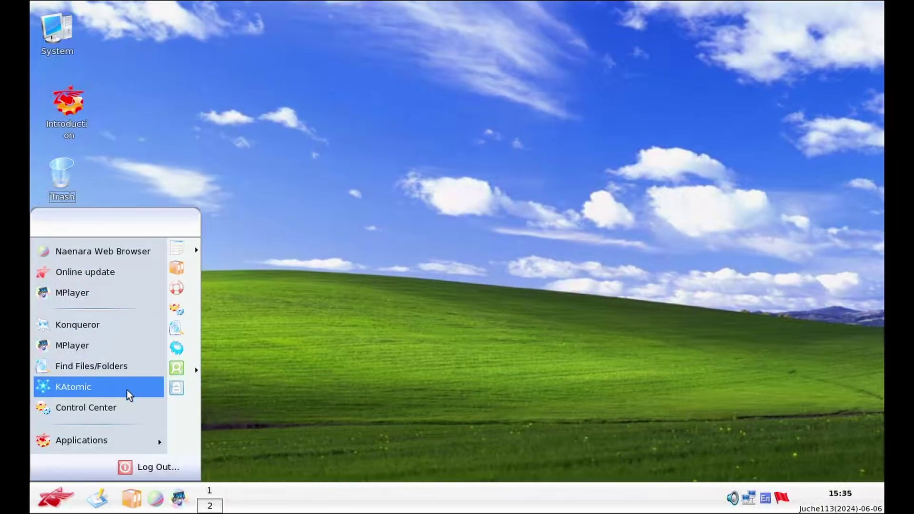
# Launch Naenara Web Browser and search 'test' with the Naenara Search Engine
pyautogui.click(132, 244)
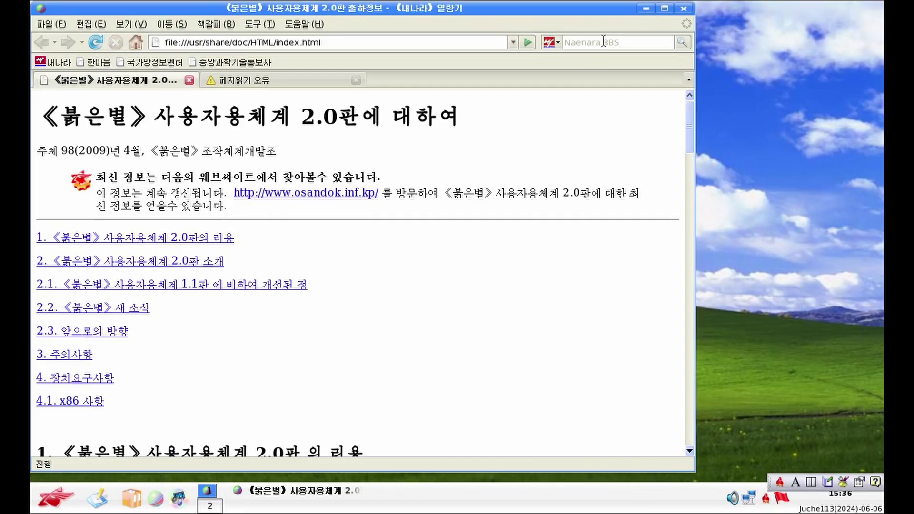
pyautogui.click(603, 42)
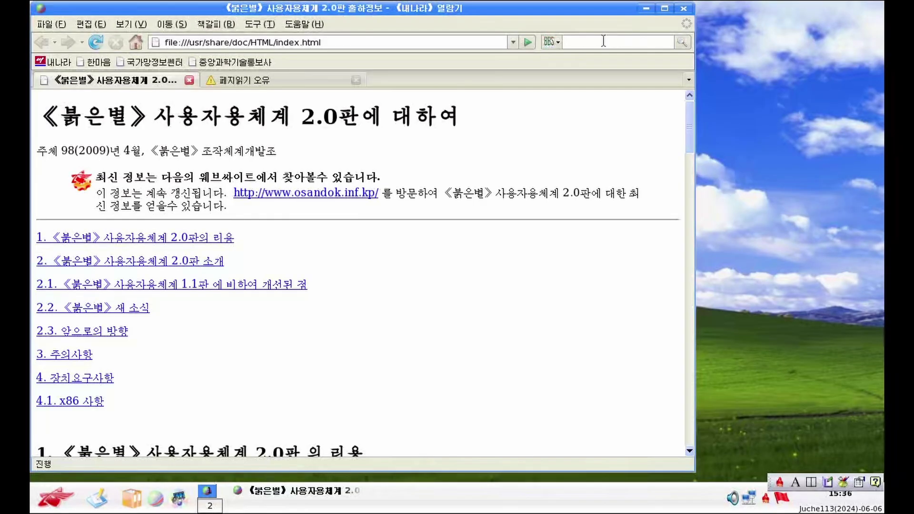
pyautogui.click(556, 38)
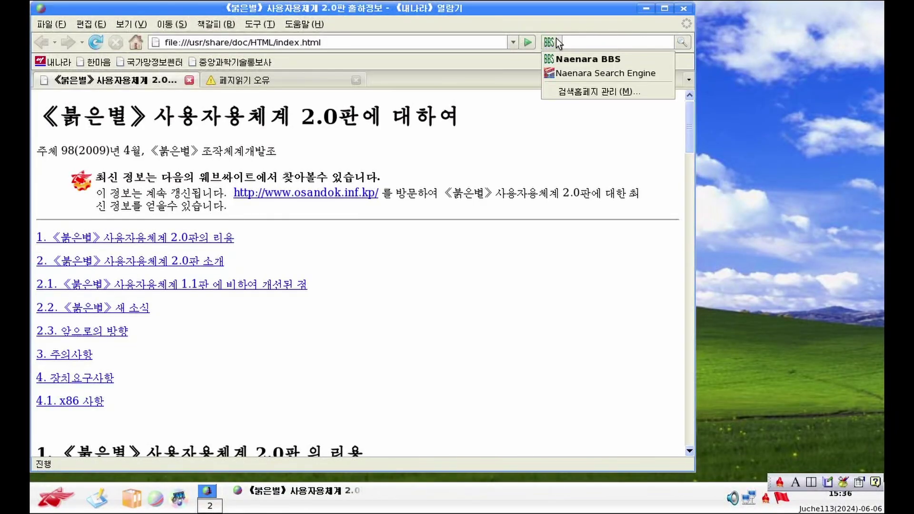
pyautogui.click(596, 80)
pyautogui.write('test')
pyautogui.press('Return')
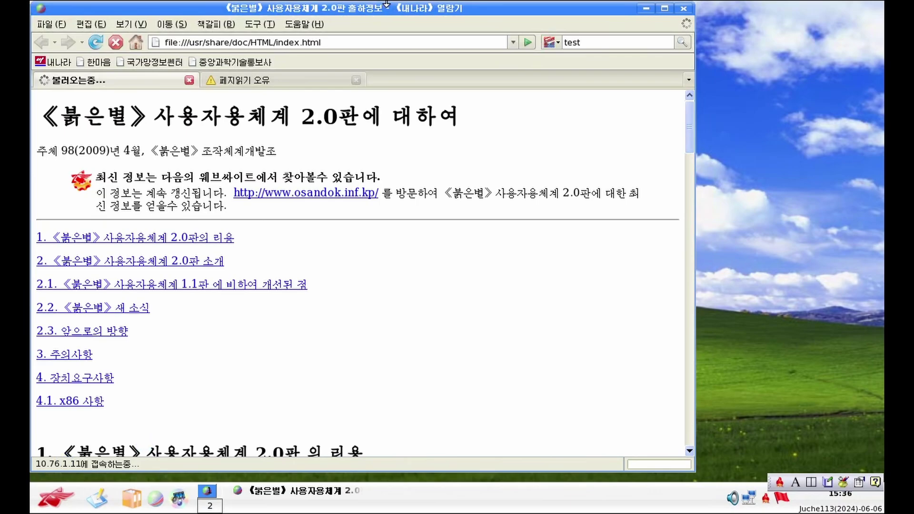
# Load google.com, accepting the certificate and security warnings
pyautogui.click(342, 43)
pyautogui.write('google.c')
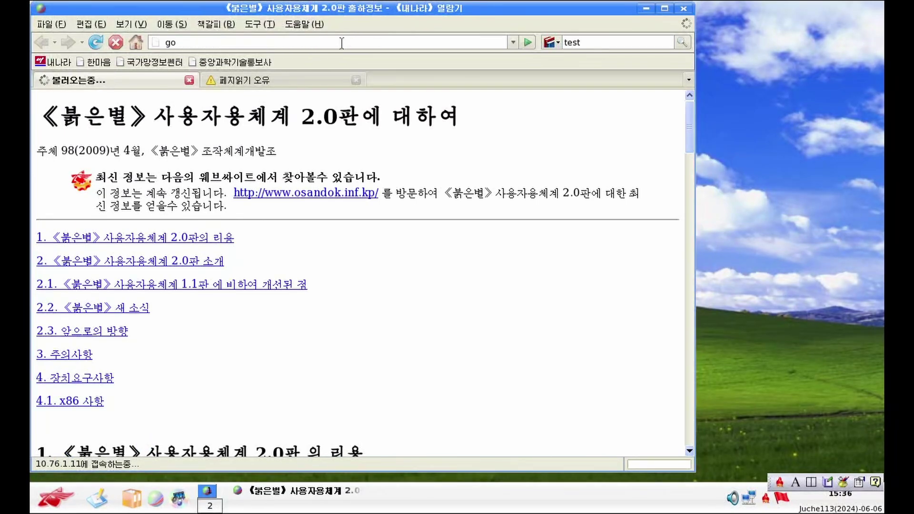
pyautogui.write('om')
pyautogui.press('Return')
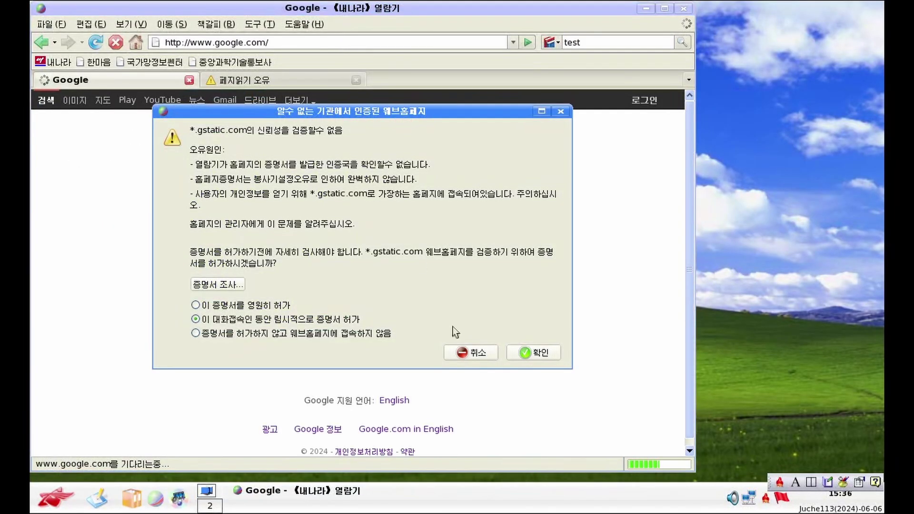
pyautogui.click(495, 358)
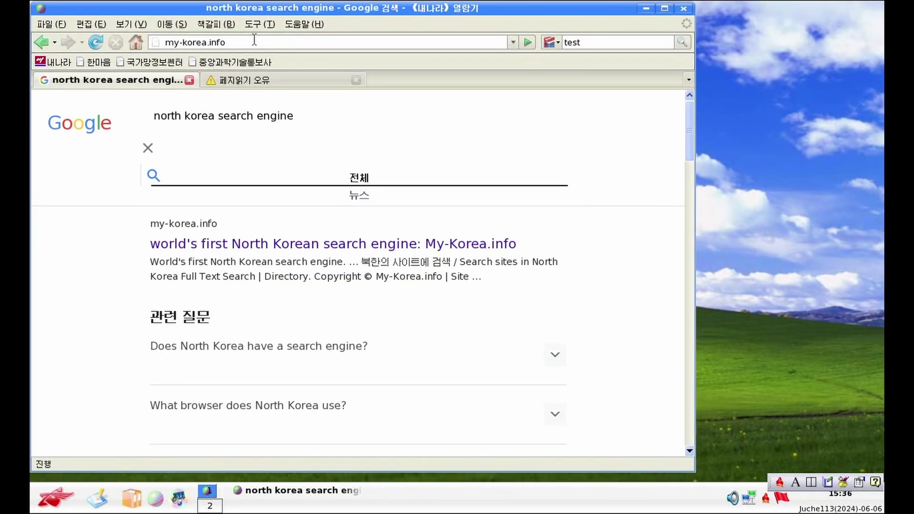
pyautogui.press('Return')
# Open the Naenara Wikipedia result, accept its warning, and shift the window right
pyautogui.scroll(-8, 313, 328)
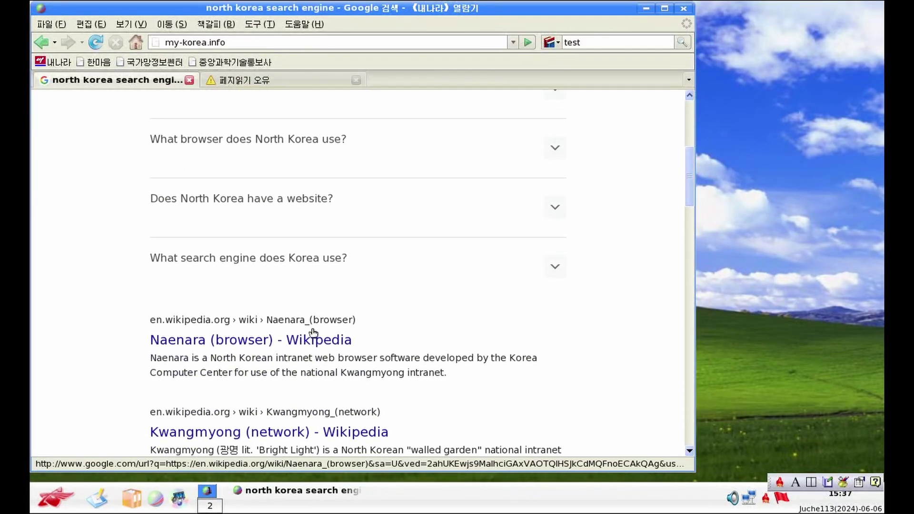
pyautogui.click(311, 336)
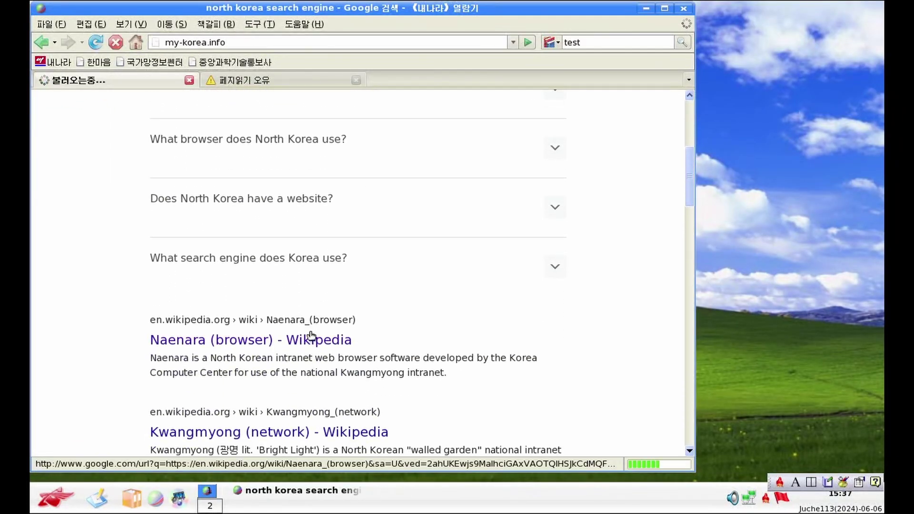
pyautogui.click(551, 269)
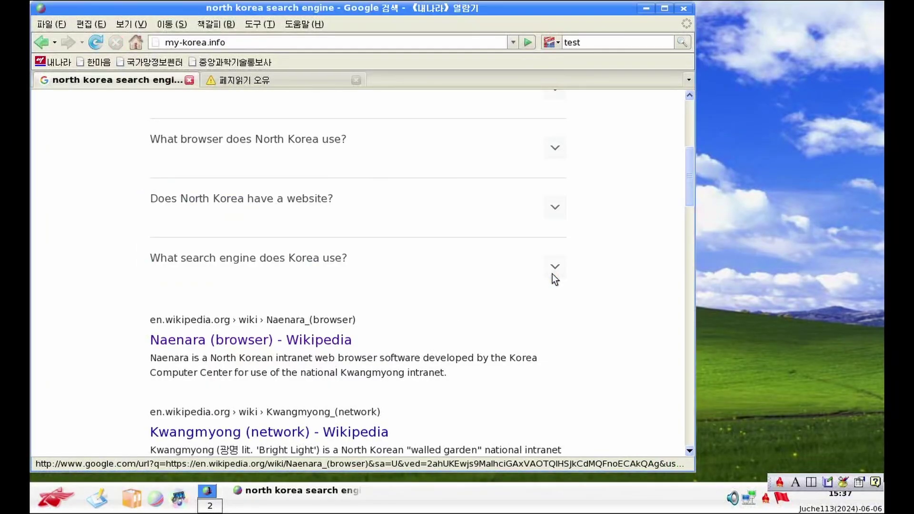
pyautogui.scroll(-1, 289, 418)
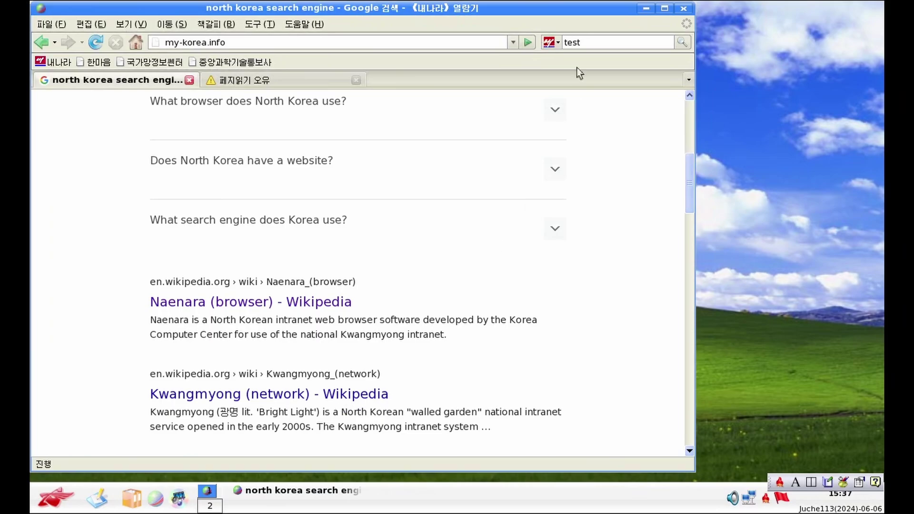
pyautogui.moveTo(539, 15); pyautogui.dragTo(727, 6)
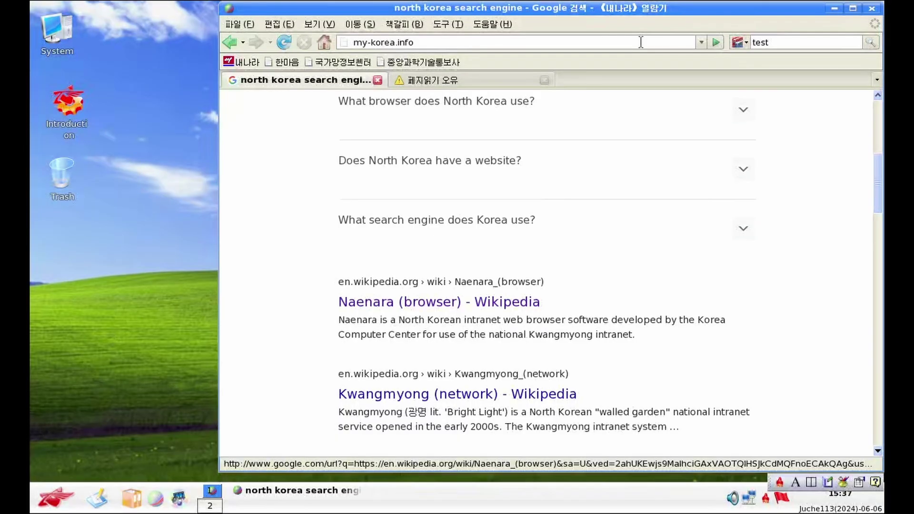
# Return to the google.com homepage from the address bar
pyautogui.click(410, 43)
pyautogui.write('google.com')
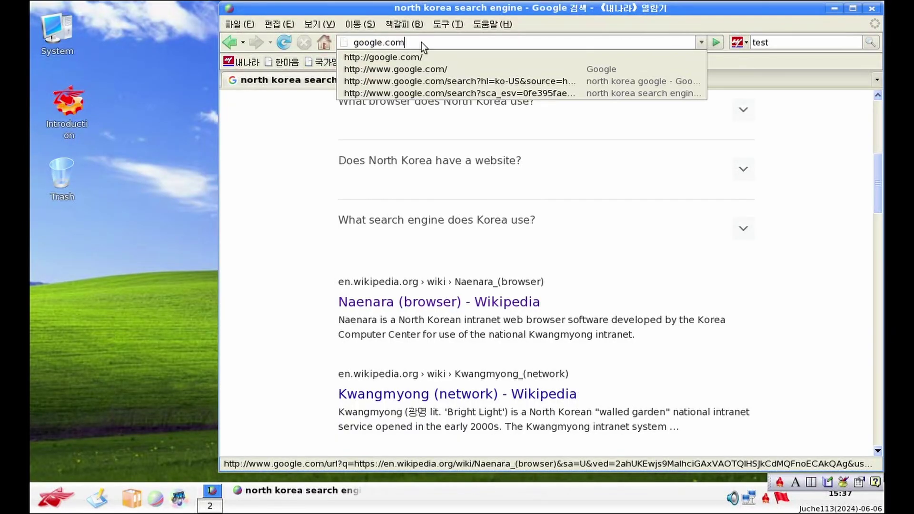
pyautogui.press('Return')
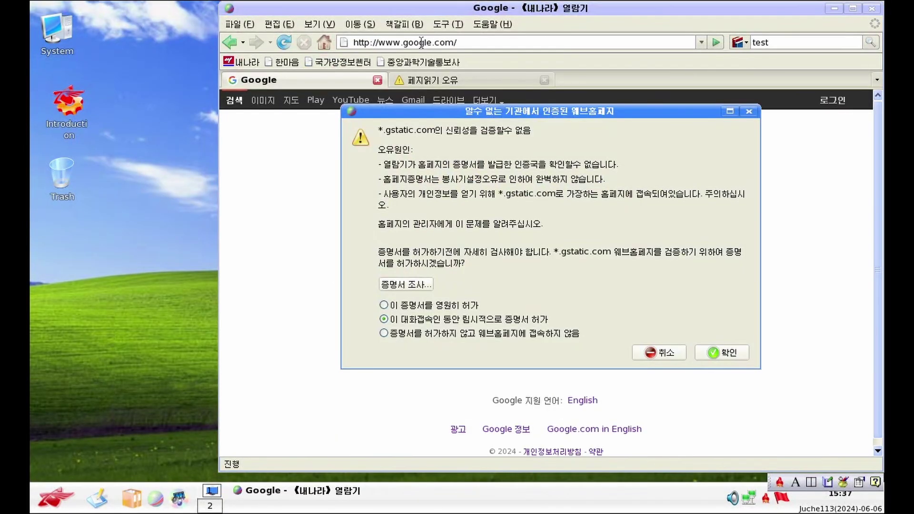
# Dismiss the certificate warning and close the browser, confirming both tabs close
pyautogui.press('Return')
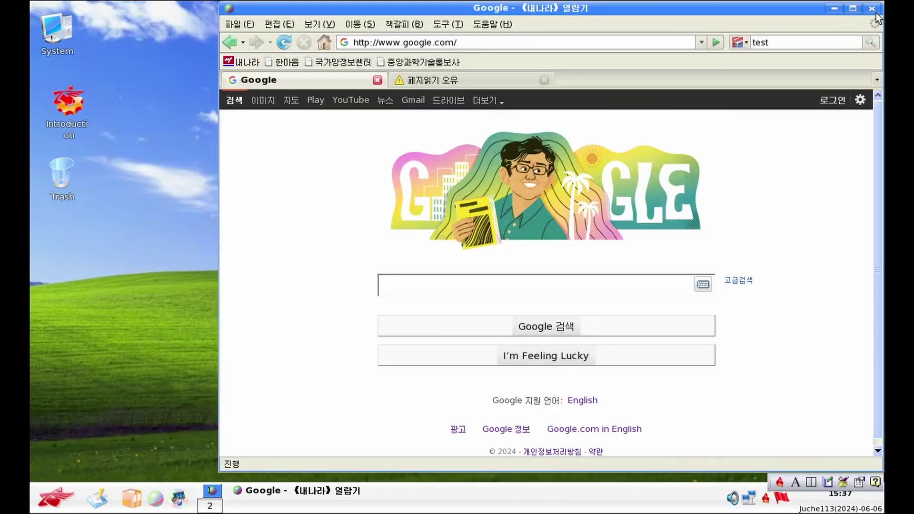
pyautogui.click(872, 8)
pyautogui.click(647, 264)
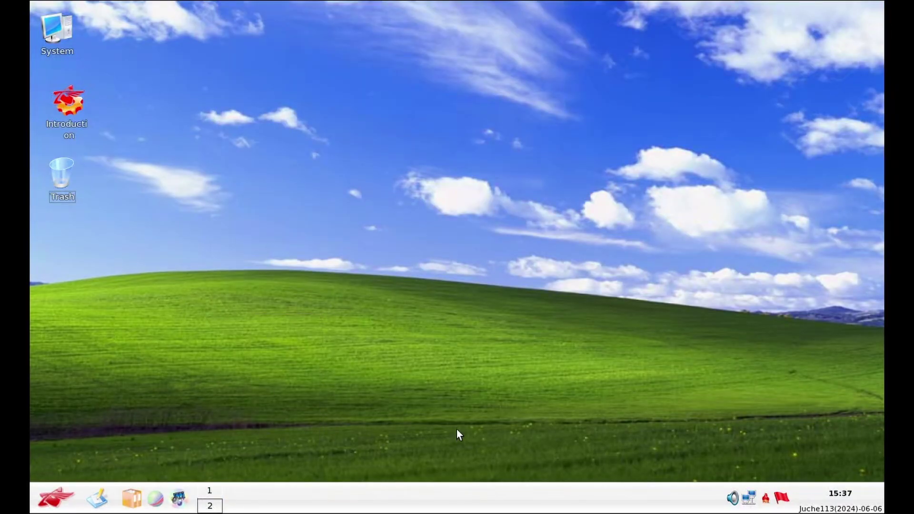
# Open Trash from the desktop, close the extra Konqueror window, and place Trash near the top
pyautogui.doubleClick(53, 194)
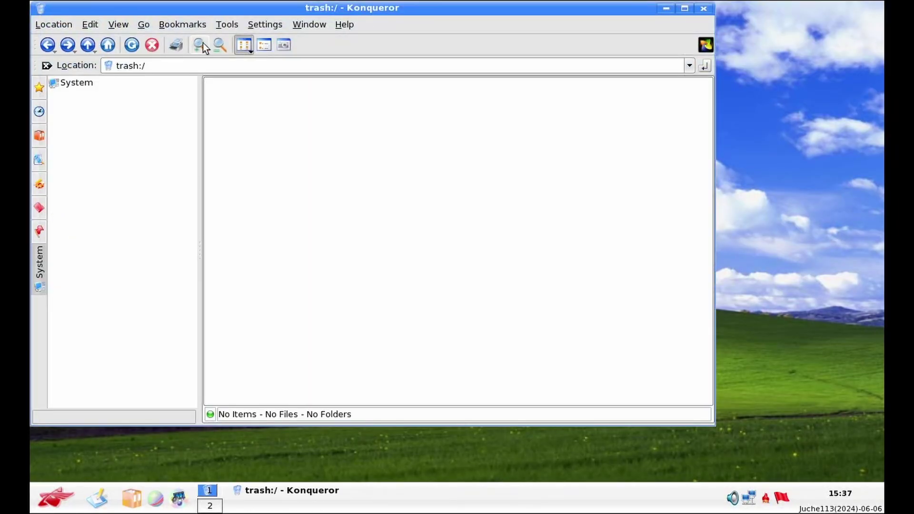
pyautogui.moveTo(243, 13); pyautogui.dragTo(344, 127)
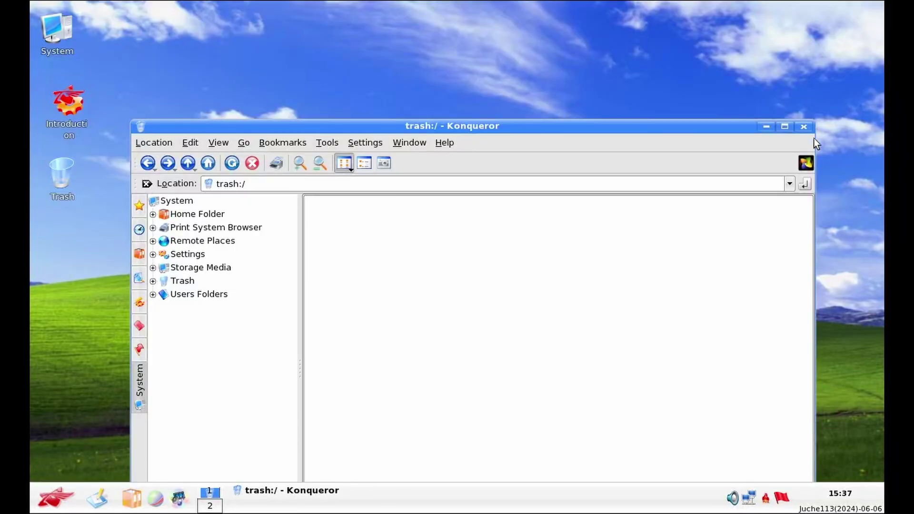
pyautogui.click(806, 163)
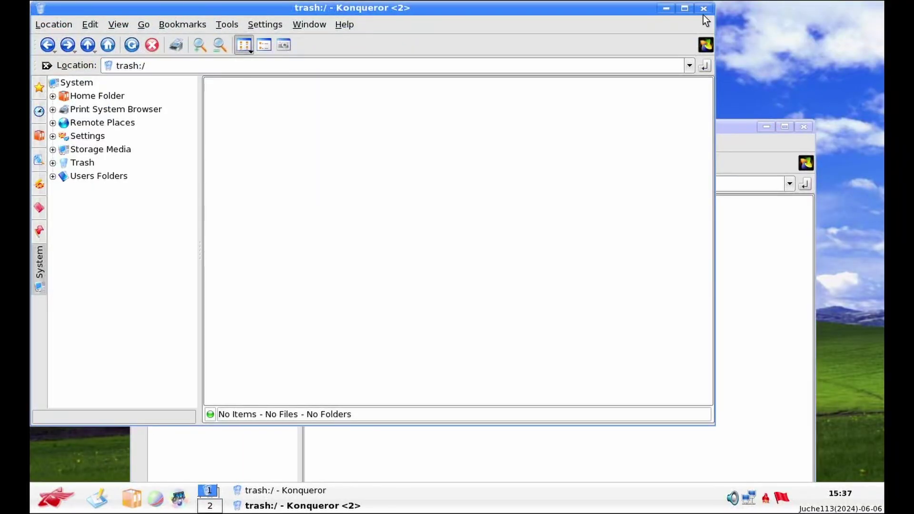
pyautogui.click(705, 8)
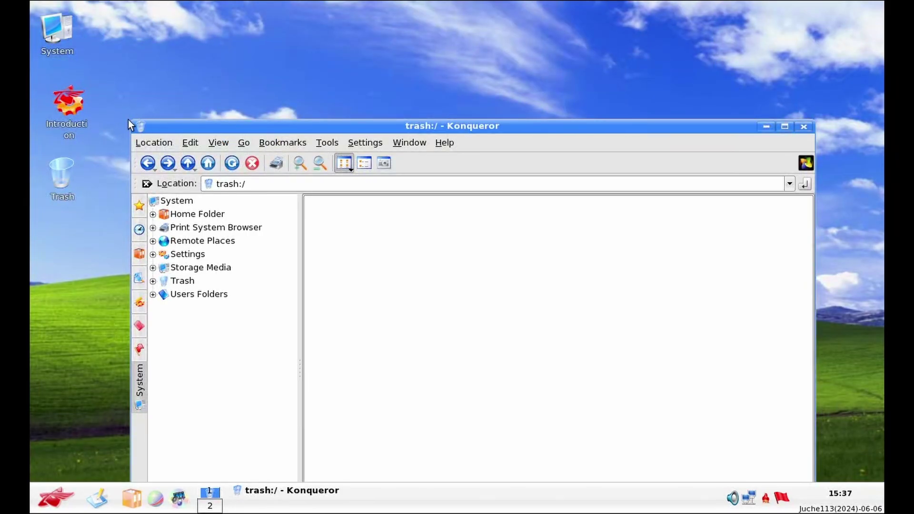
pyautogui.moveTo(223, 122); pyautogui.dragTo(242, 35)
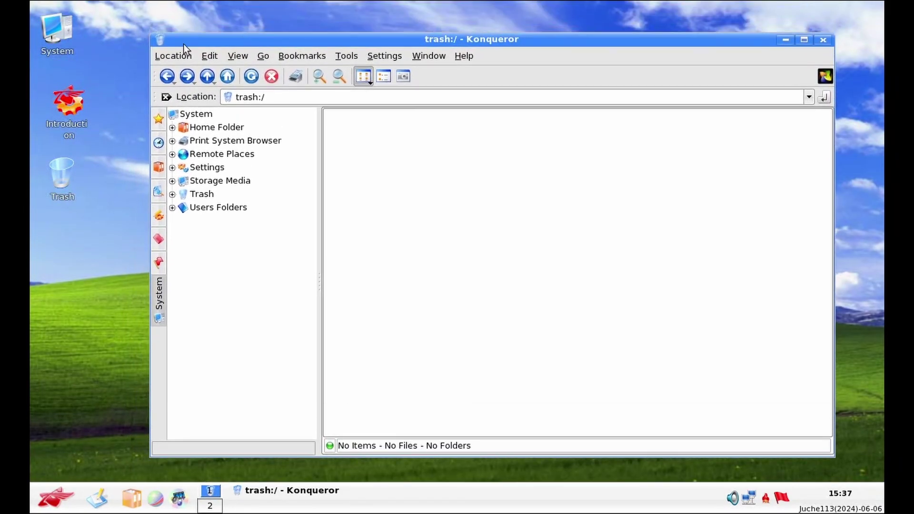
pyautogui.click(48, 115)
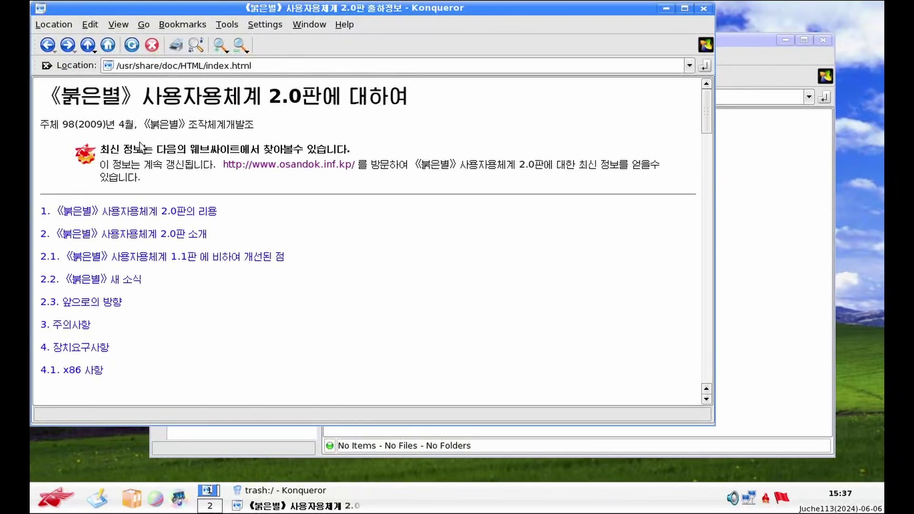
pyautogui.scroll(-3, 141, 162)
pyautogui.scroll(-2, 141, 162)
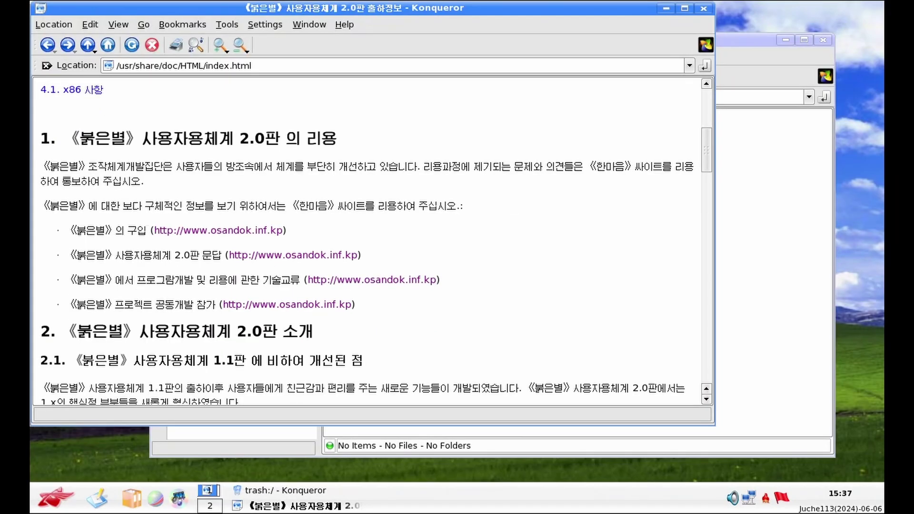
pyautogui.click(208, 232)
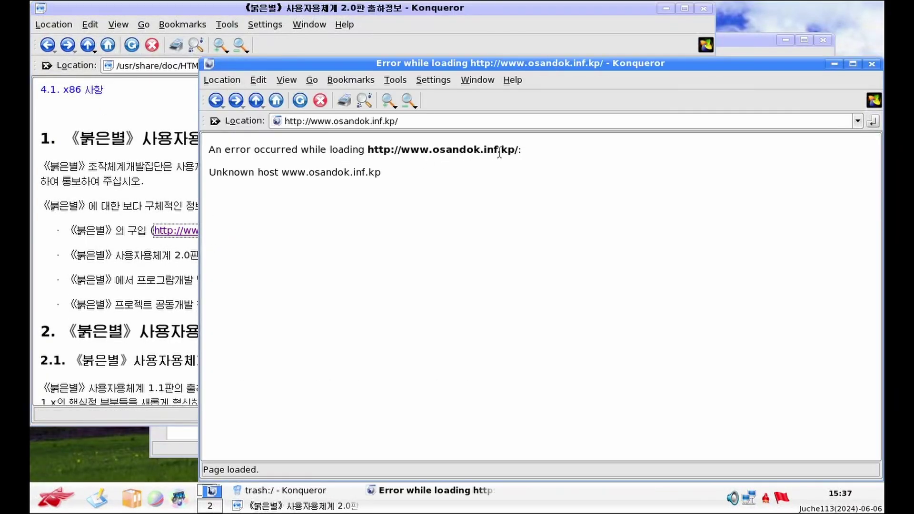
pyautogui.moveTo(514, 151); pyautogui.dragTo(386, 145)
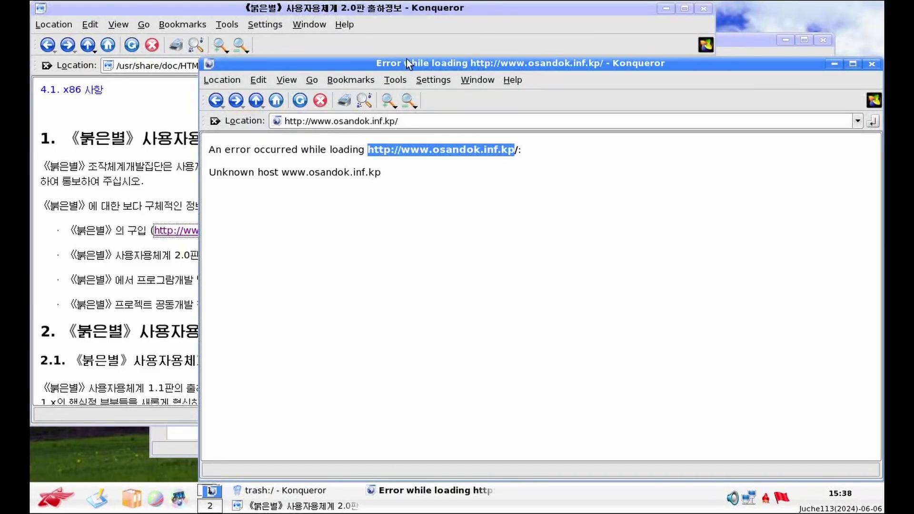
pyautogui.moveTo(407, 58); pyautogui.dragTo(185, 281)
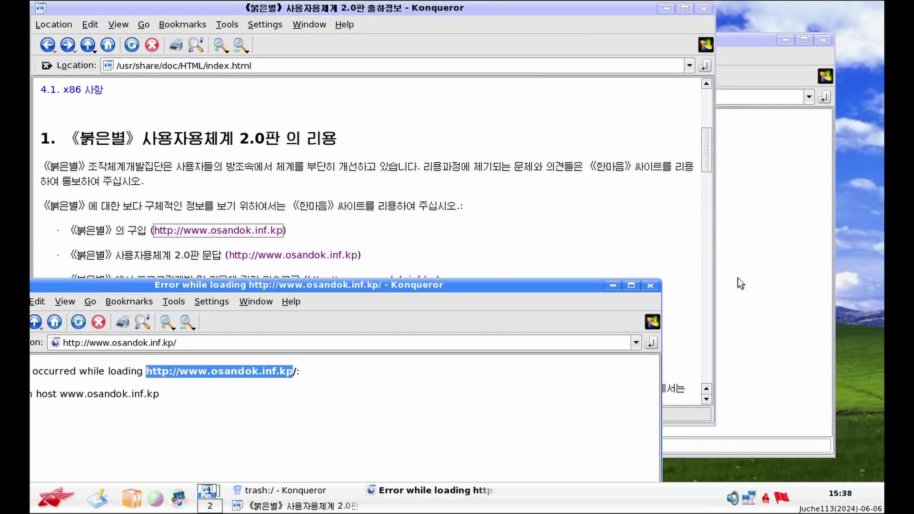
# Close the error window and highlight passages of the x86 hardware requirements text
pyautogui.click(649, 286)
pyautogui.scroll(-1, 327, 250)
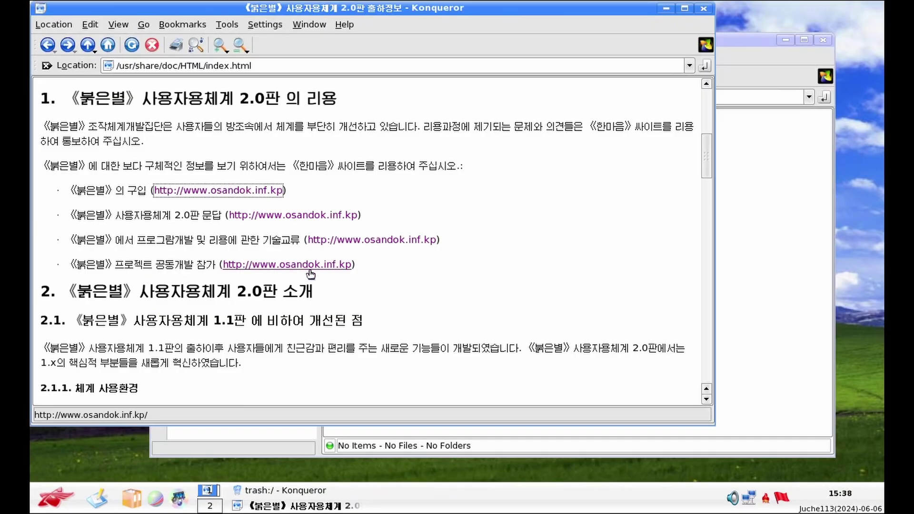
pyautogui.scroll(-10, 310, 271)
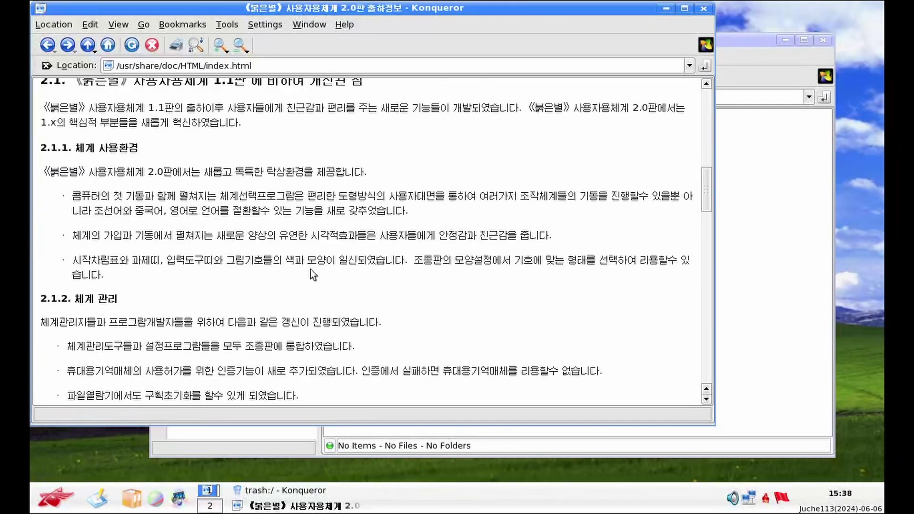
pyautogui.scroll(-12, 311, 270)
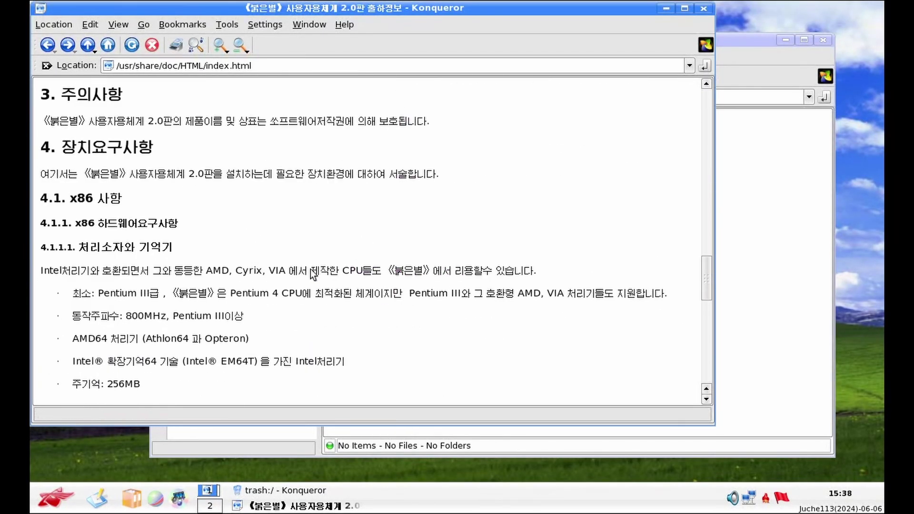
pyautogui.moveTo(41, 183); pyautogui.dragTo(260, 221)
pyautogui.click(260, 224)
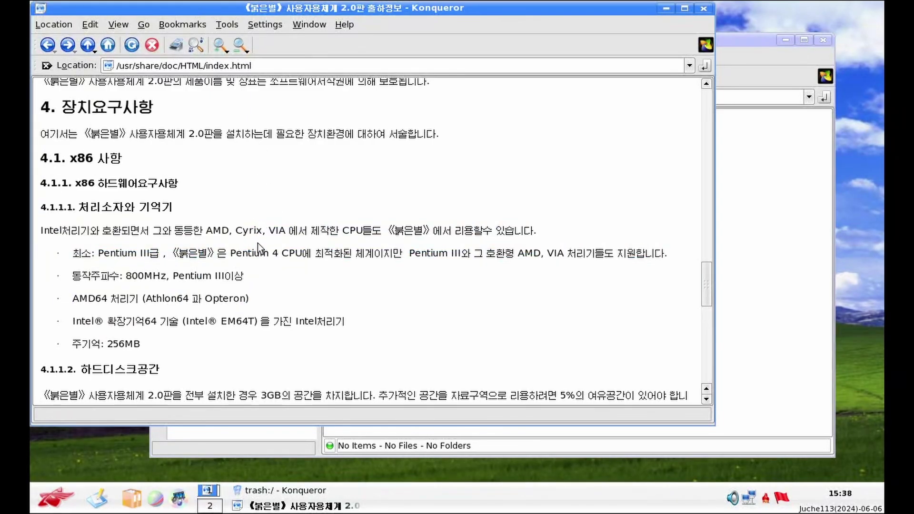
pyautogui.moveTo(221, 228); pyautogui.dragTo(289, 262)
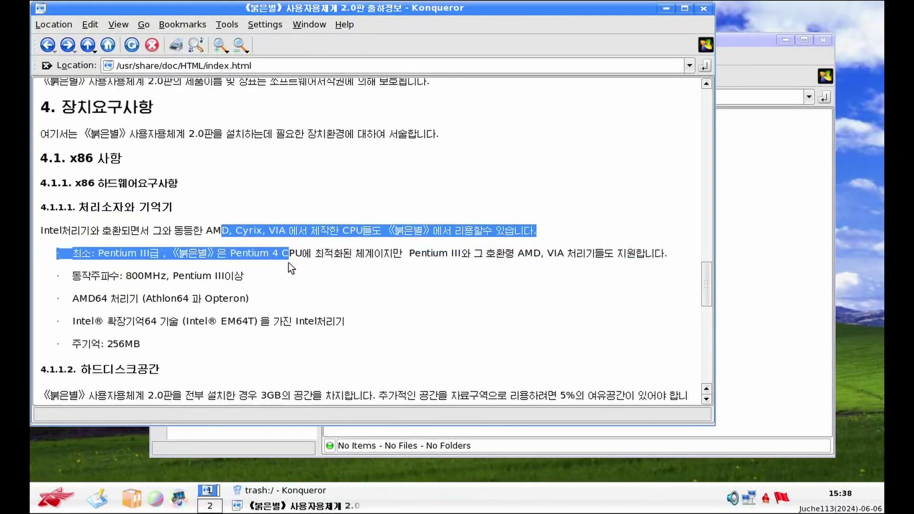
pyautogui.click(288, 262)
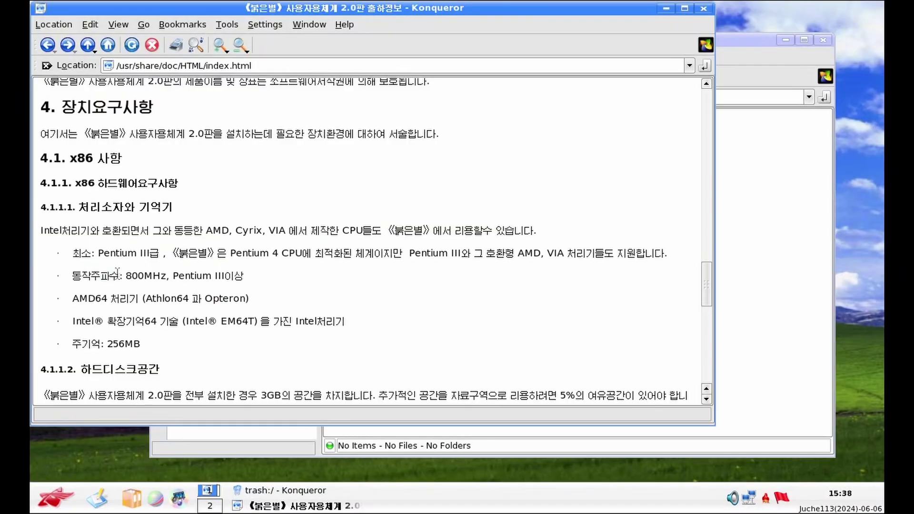
pyautogui.moveTo(119, 337); pyautogui.dragTo(59, 341)
pyautogui.click(120, 344)
# Scroll down to the table of 42 tested printers
pyautogui.scroll(-1, 120, 343)
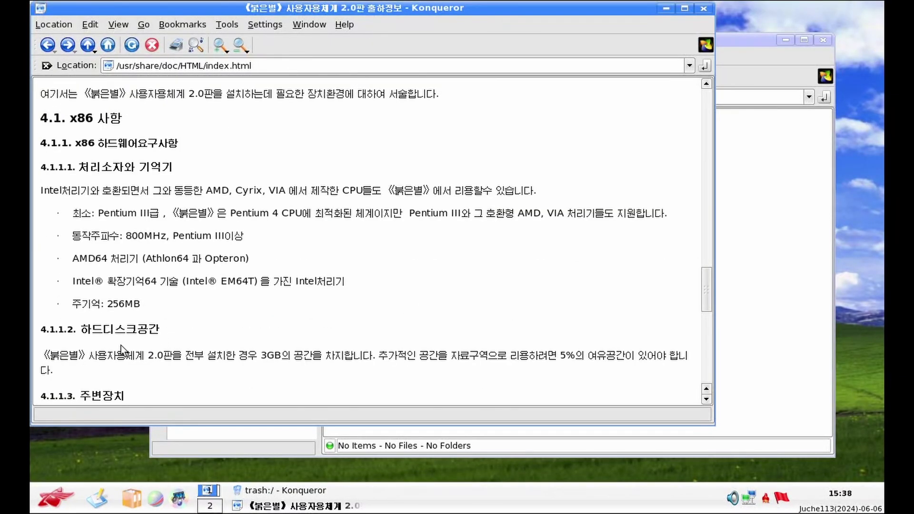
pyautogui.scroll(-2, 213, 343)
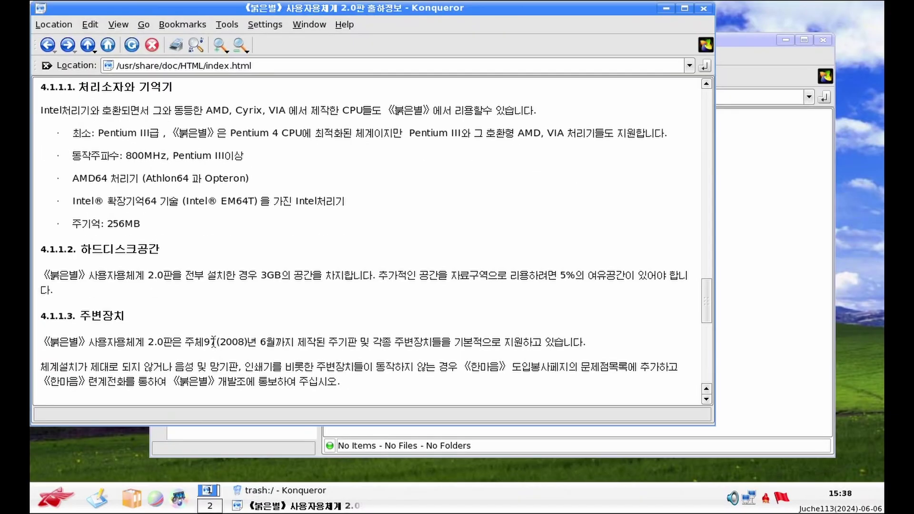
pyautogui.scroll(-4, 213, 342)
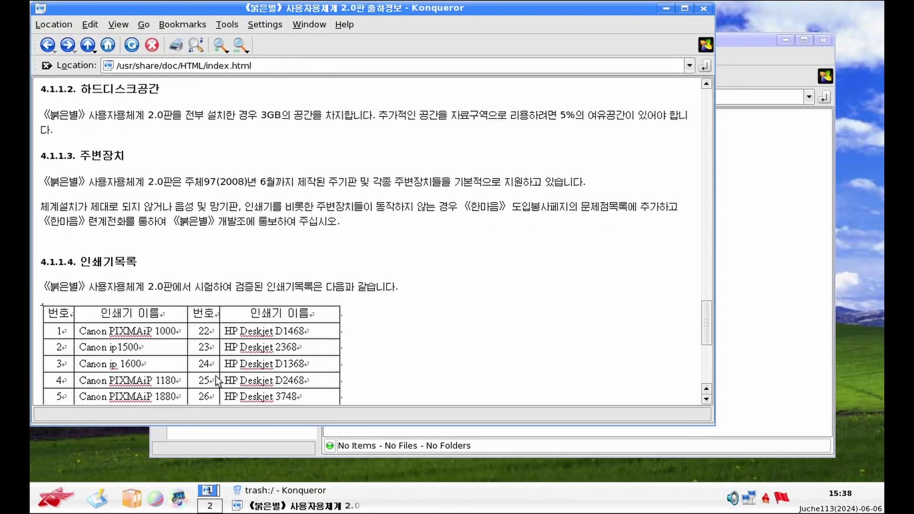
pyautogui.scroll(-1, 216, 380)
pyautogui.scroll(-3, 216, 369)
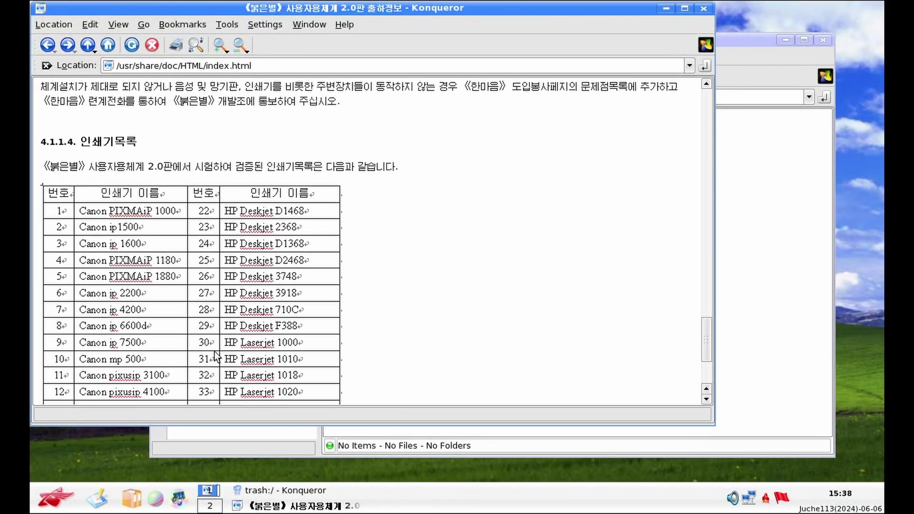
pyautogui.scroll(-3, 215, 352)
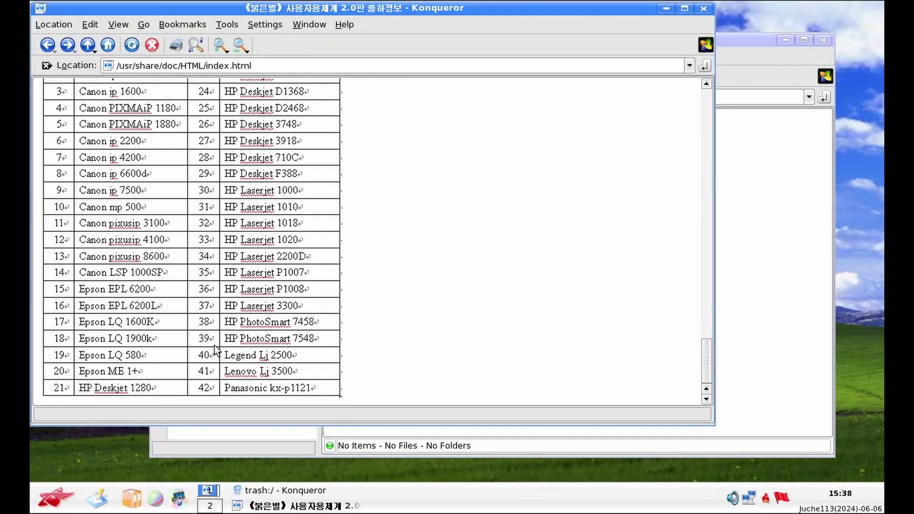
# Close the release notes and show the empty system:/trash folder in the remaining window
pyautogui.click(701, 9)
pyautogui.moveTo(708, 40); pyautogui.dragTo(680, 407)
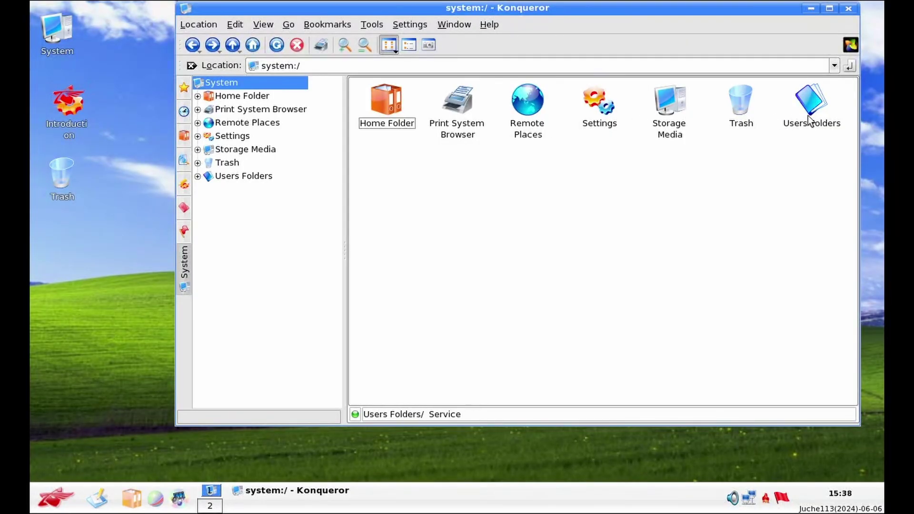
pyautogui.click(228, 163)
pyautogui.hotkey('alt', 'F1')
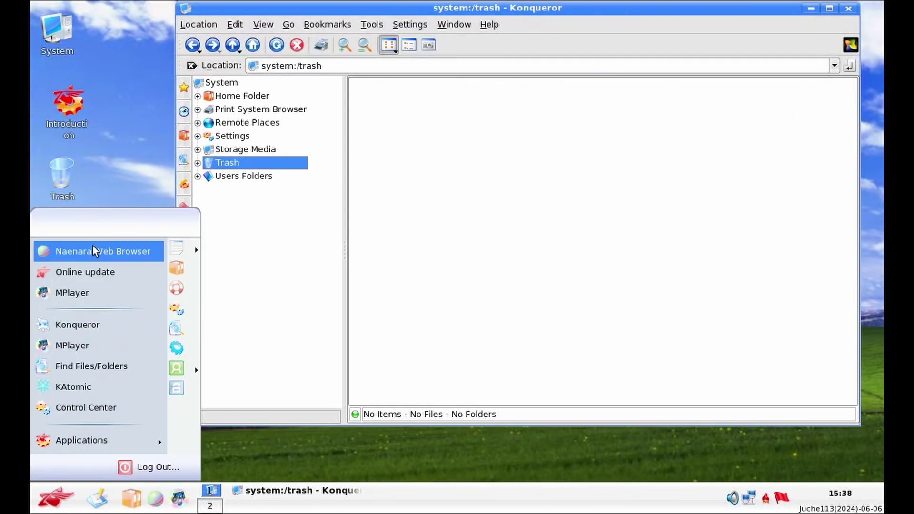
pyautogui.click(93, 248)
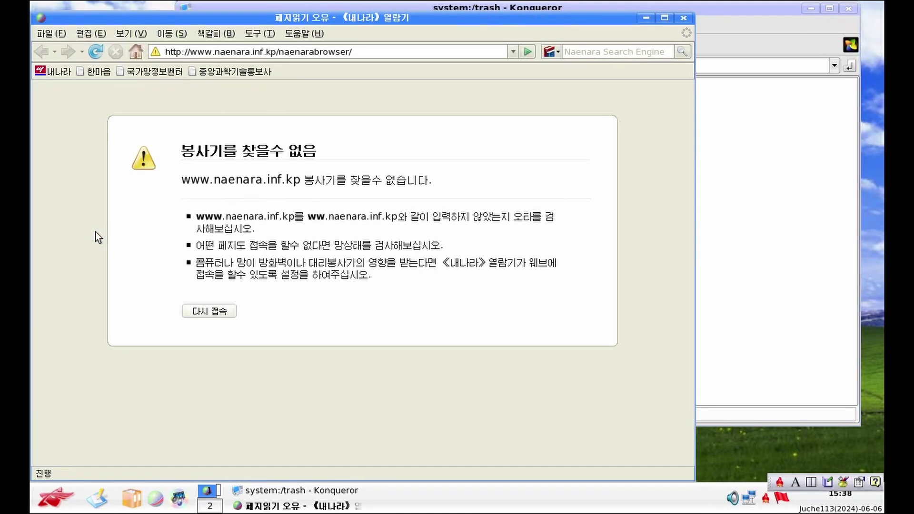
pyautogui.click(397, 52)
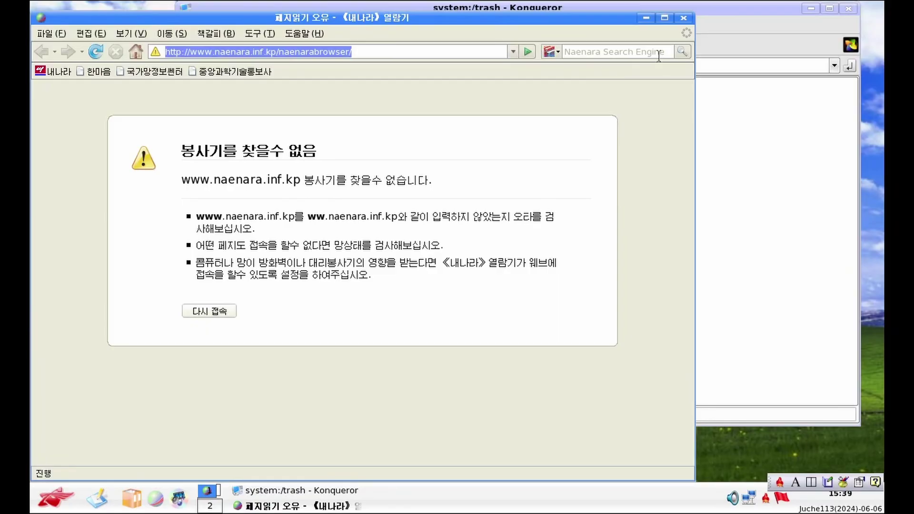
# Close the web browser, lower the file manager, and launch KolourPaint from Graphics
pyautogui.click(684, 19)
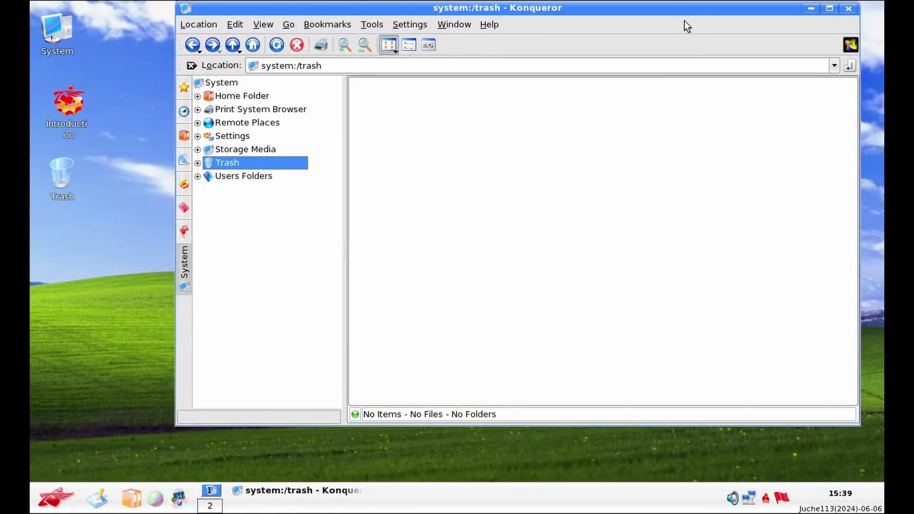
pyautogui.moveTo(593, 6); pyautogui.dragTo(592, 133)
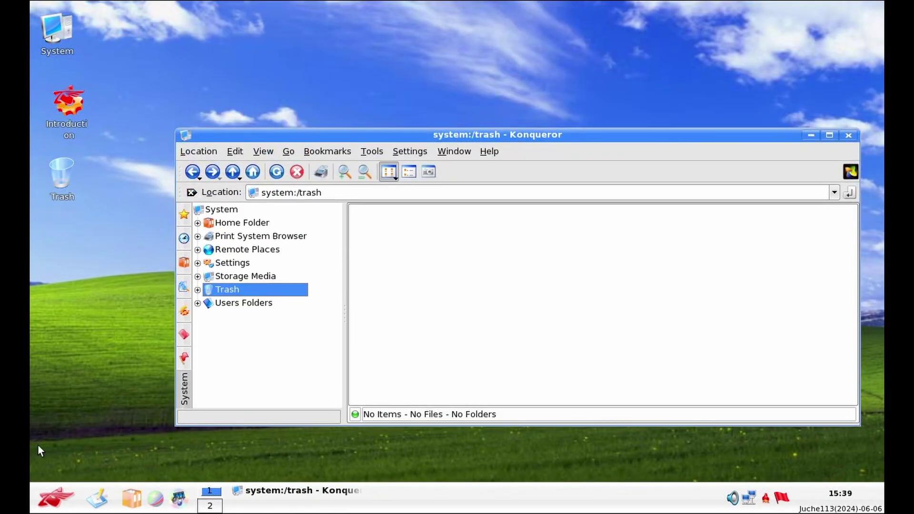
pyautogui.click(55, 497)
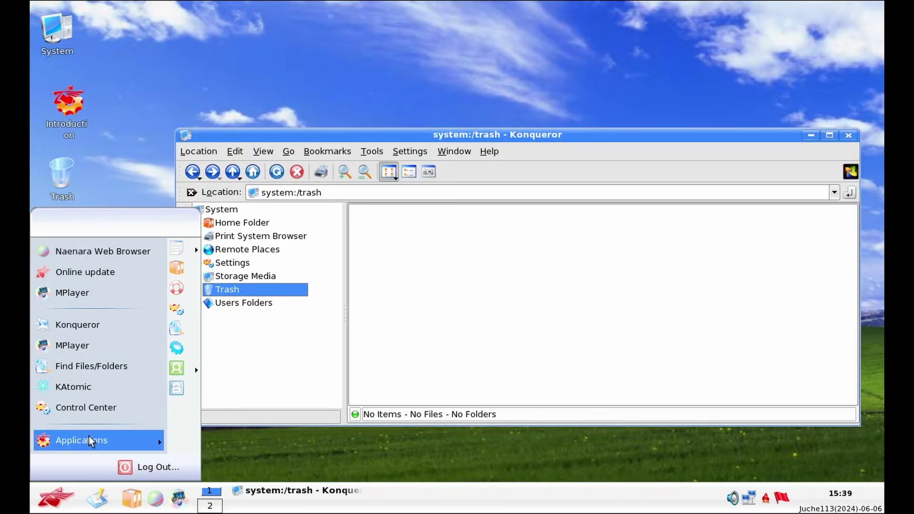
pyautogui.moveTo(87, 439)
pyautogui.moveTo(204, 367)
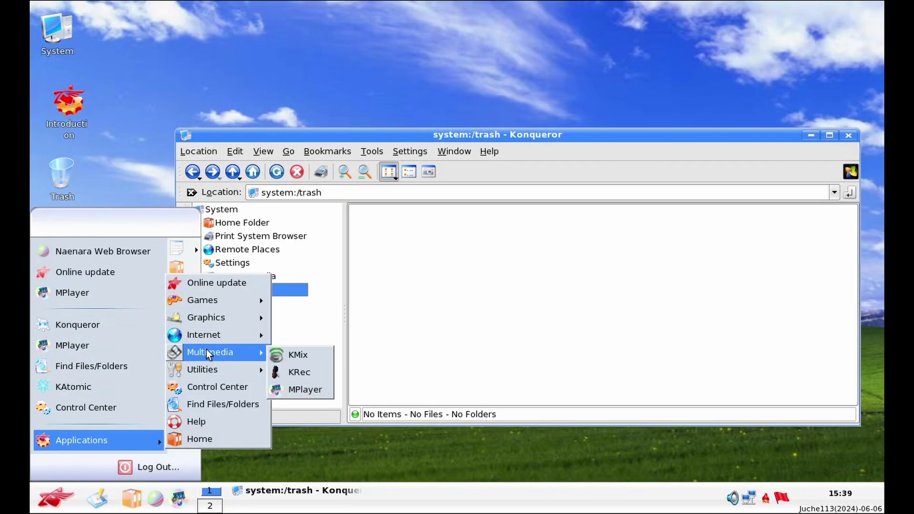
pyautogui.moveTo(216, 318)
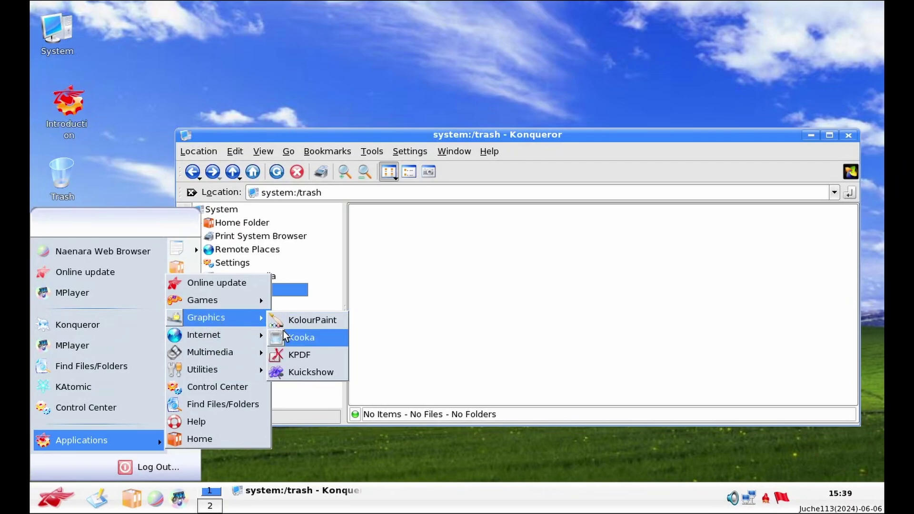
pyautogui.click(307, 324)
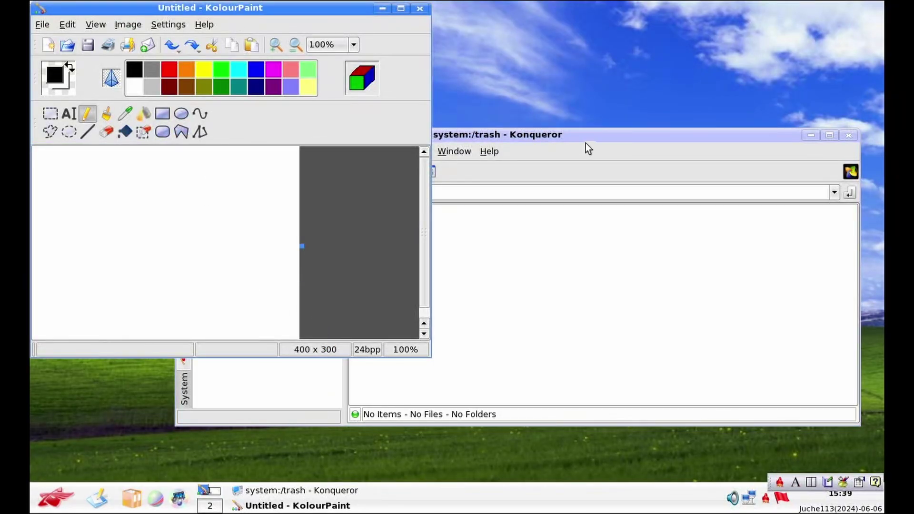
# Draw two black pencil strokes, then three crossing orange strokes on the canvas
pyautogui.moveTo(182, 245); pyautogui.dragTo(89, 292)
pyautogui.moveTo(194, 218); pyautogui.dragTo(105, 193)
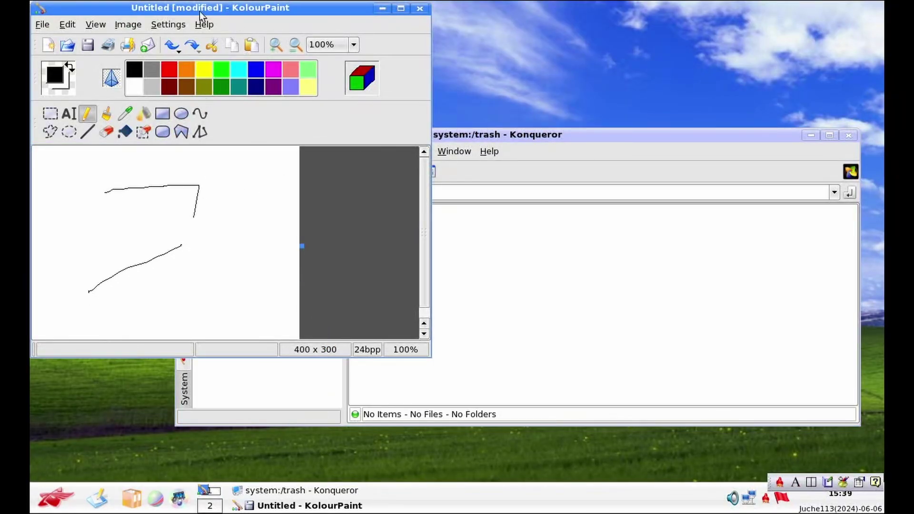
pyautogui.click(186, 70)
pyautogui.moveTo(141, 284)
pyautogui.mouseDown()
pyautogui.moveTo(124, 376)
pyautogui.moveTo(186, 113)
pyautogui.moveTo(182, 239)
pyautogui.mouseUp()
pyautogui.moveTo(251, 232); pyautogui.dragTo(120, 246)
pyautogui.moveTo(225, 276); pyautogui.dragTo(233, 170)
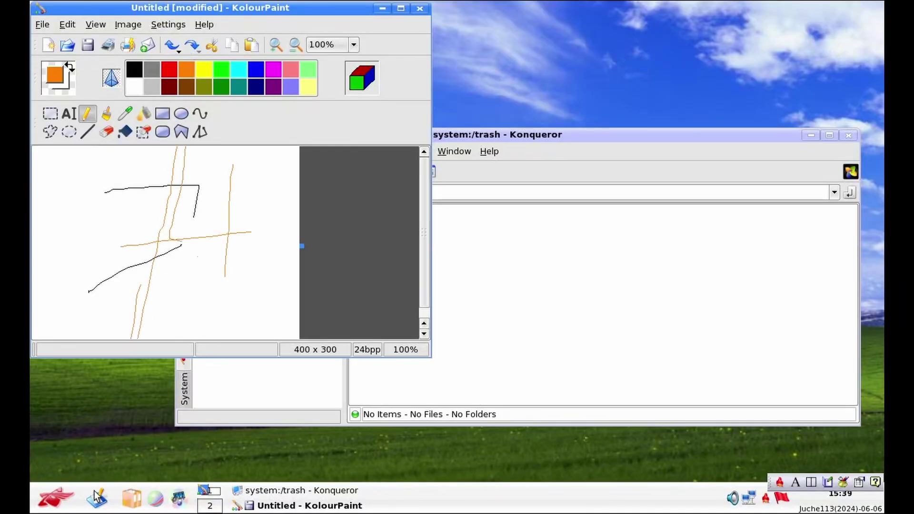
pyautogui.click(56, 498)
# Launch KInfoCenter from the applications menu
pyautogui.moveTo(146, 446)
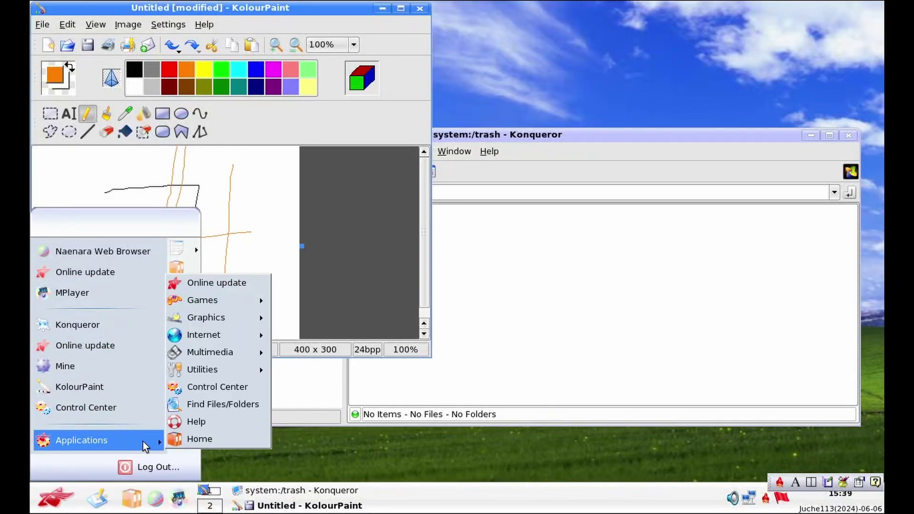
pyautogui.moveTo(253, 336)
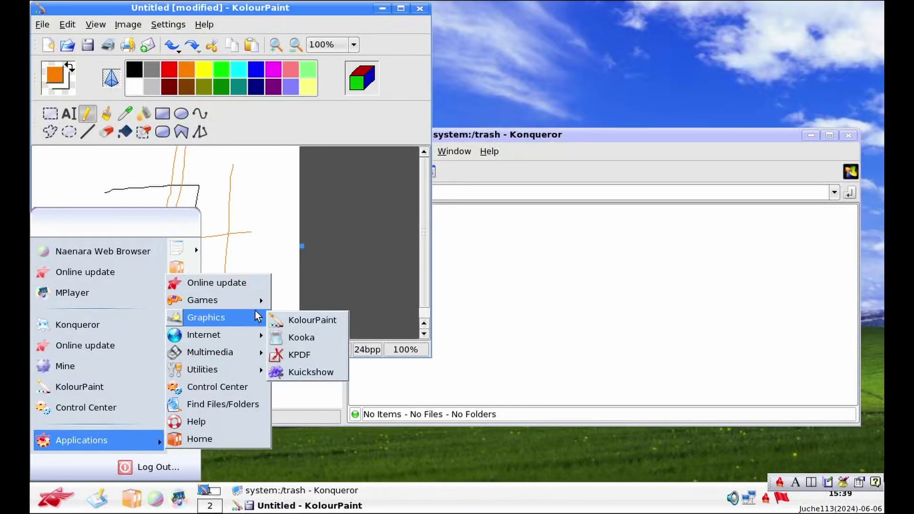
pyautogui.moveTo(254, 354)
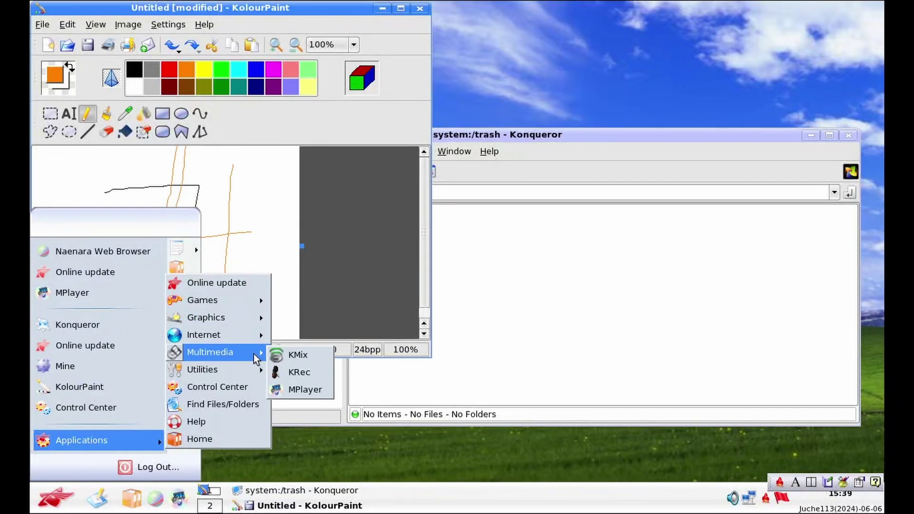
pyautogui.moveTo(257, 370)
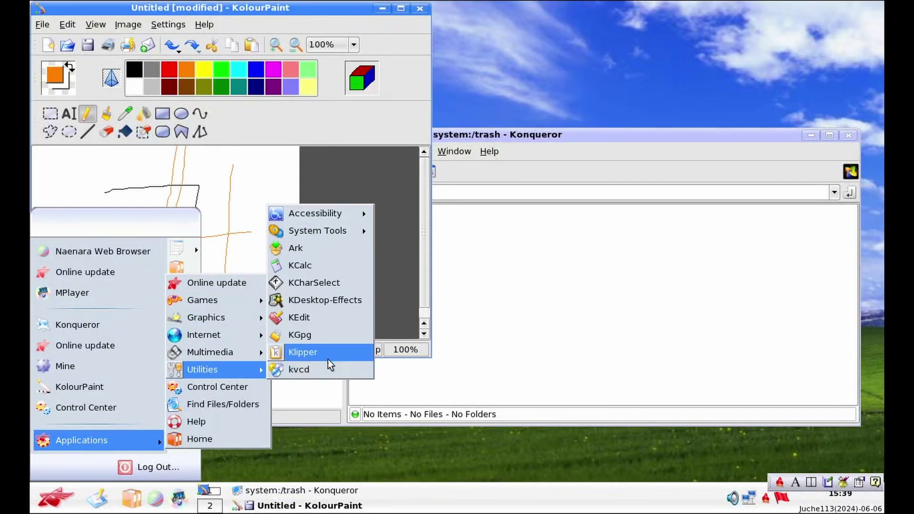
pyautogui.moveTo(340, 220)
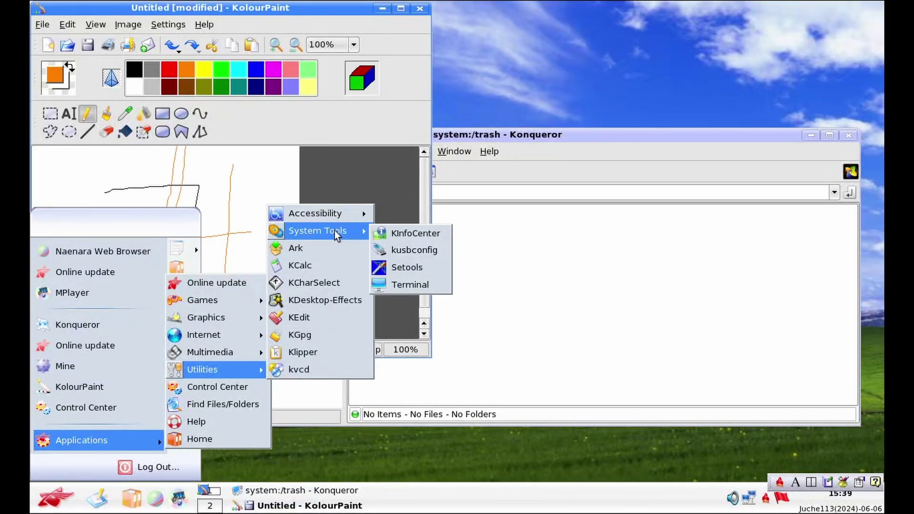
pyautogui.click(392, 232)
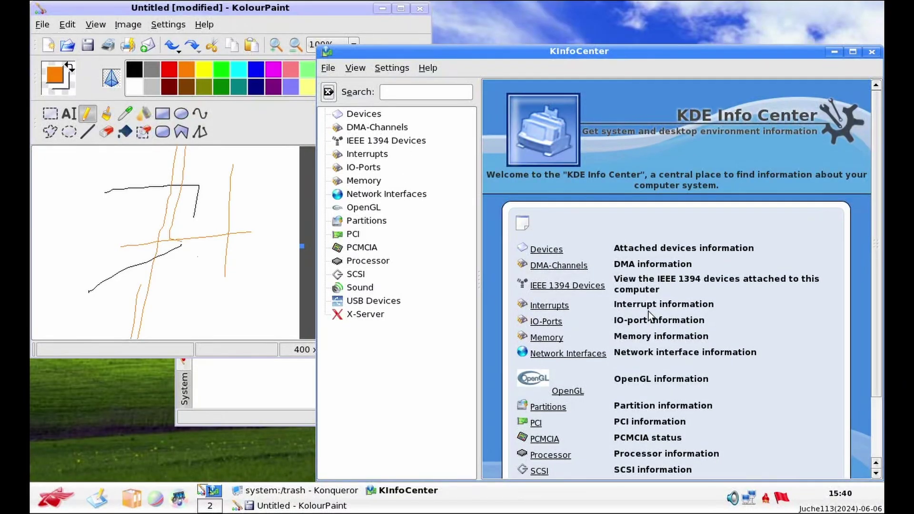
pyautogui.scroll(-3, 553, 190)
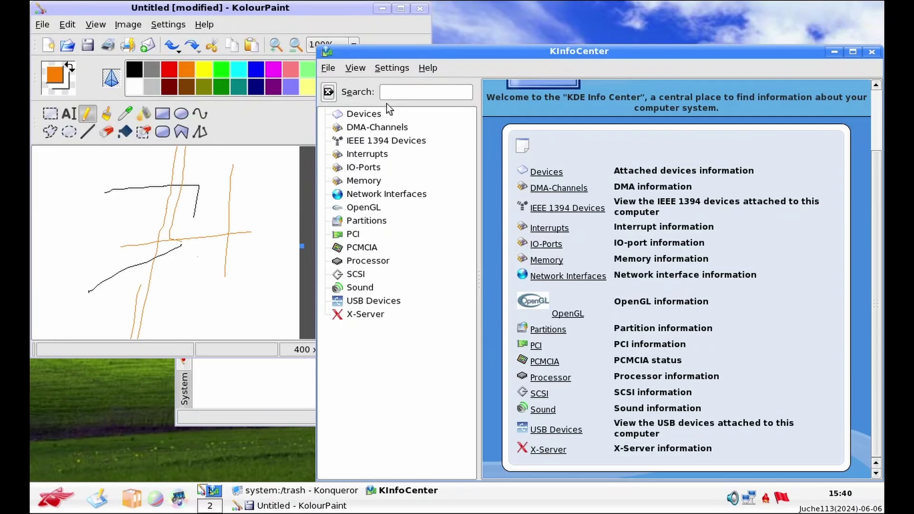
# View the Processor, SCSI, Sound and USB Devices pages, ending on X-Server at 1280 x 768
pyautogui.click(376, 265)
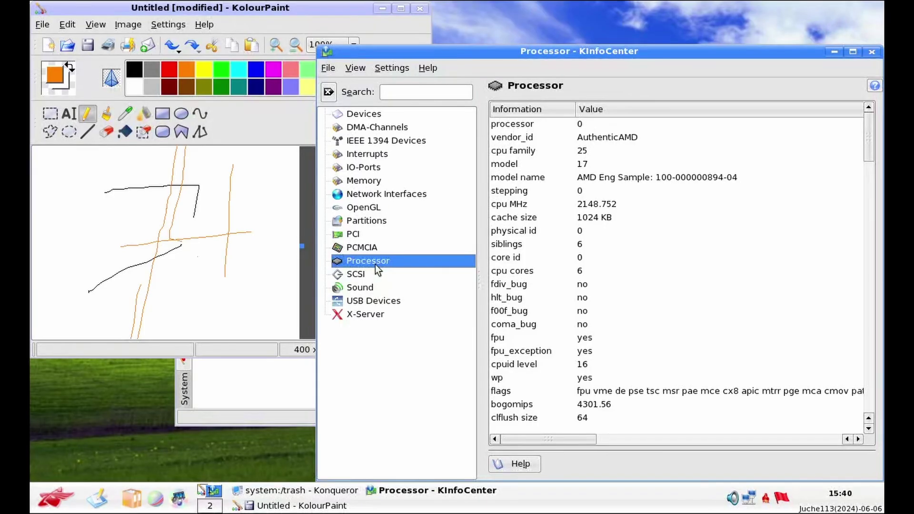
pyautogui.click(536, 162)
pyautogui.scroll(-1, 603, 324)
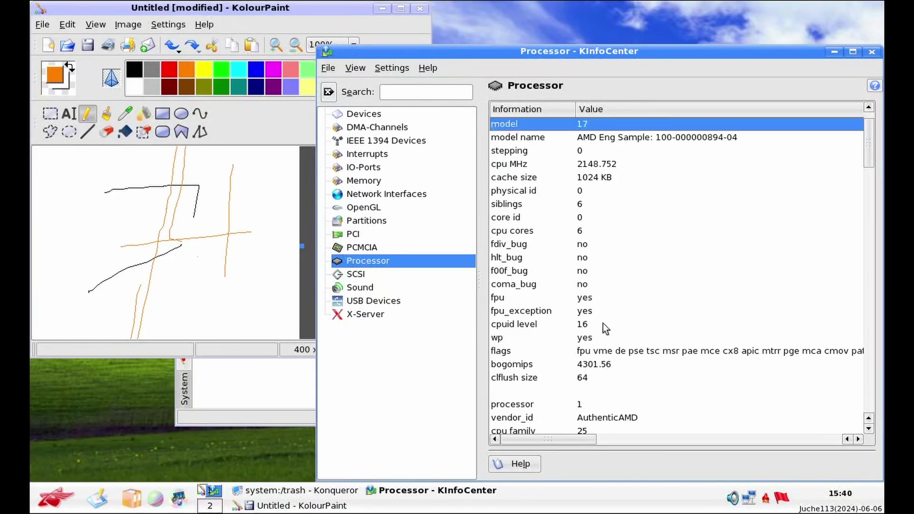
pyautogui.scroll(-1, 608, 409)
pyautogui.scroll(-10, 610, 414)
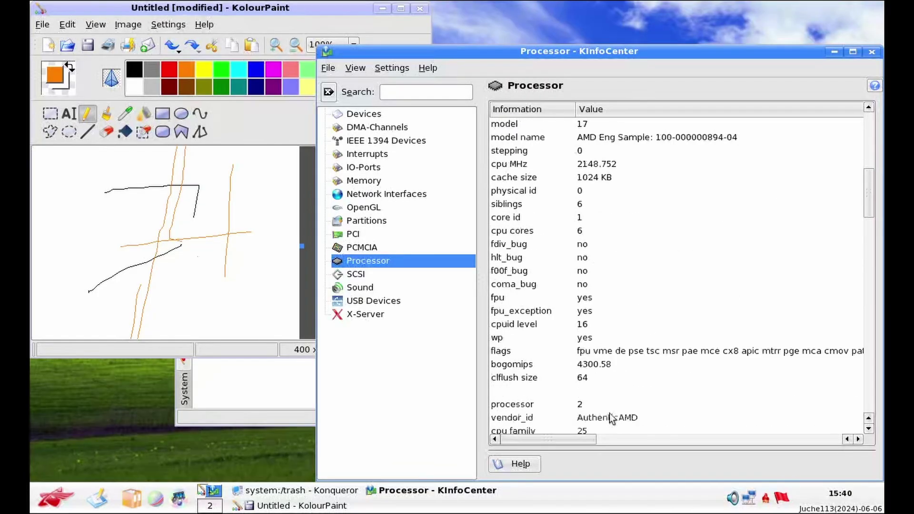
pyautogui.click(419, 275)
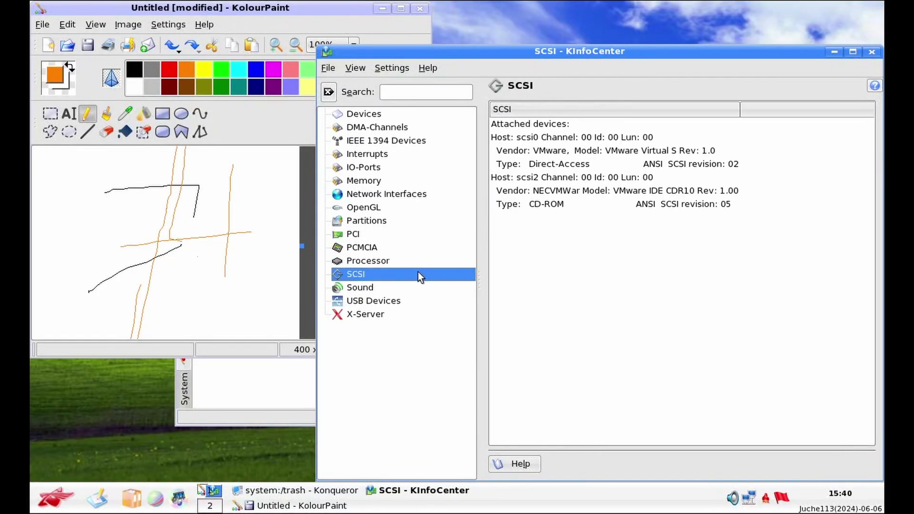
pyautogui.click(415, 286)
pyautogui.click(413, 302)
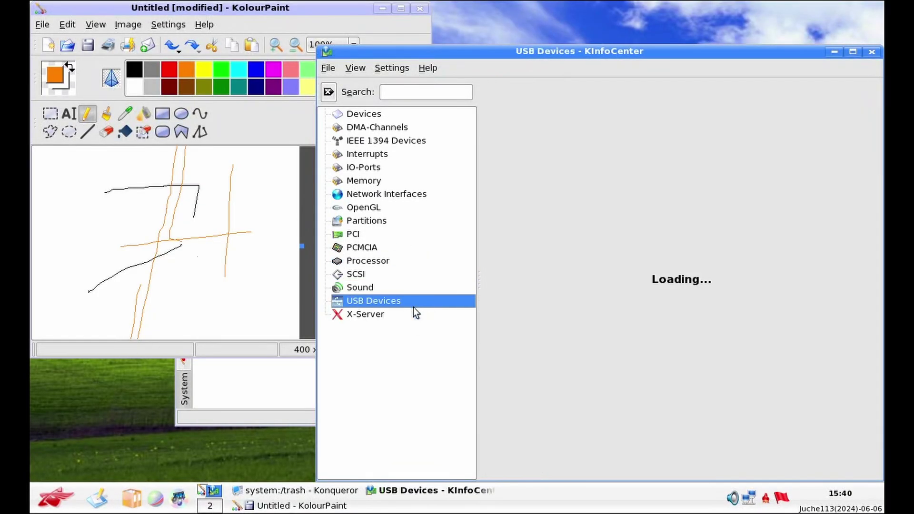
pyautogui.click(409, 319)
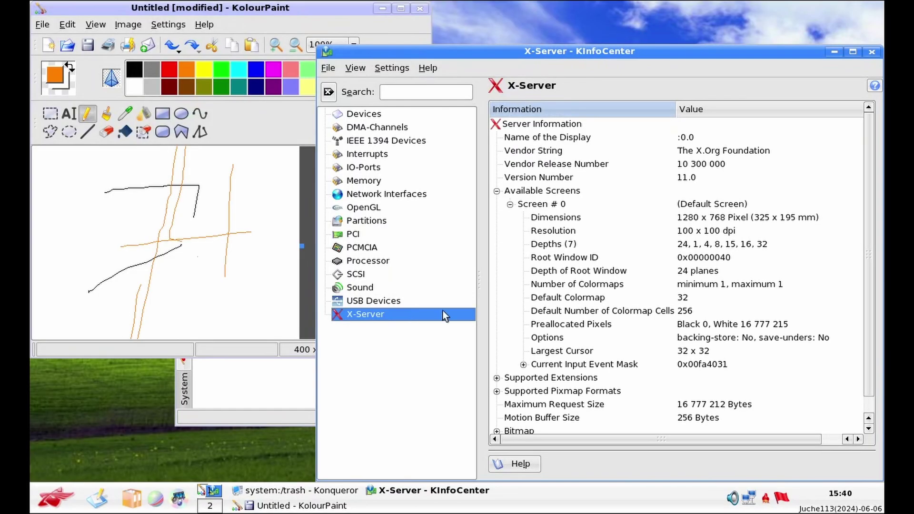
# Close KInfoCenter and open the Home folder in Konqueror from the K menu
pyautogui.click(872, 51)
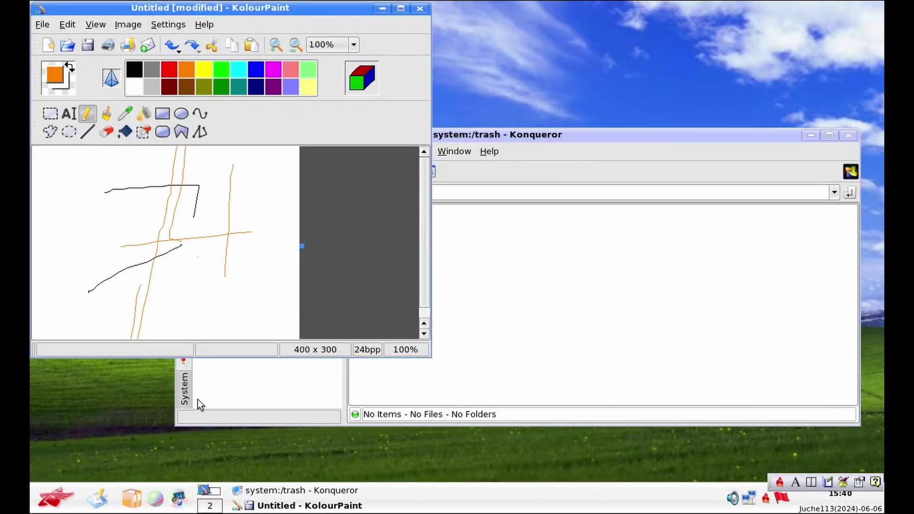
pyautogui.click(56, 498)
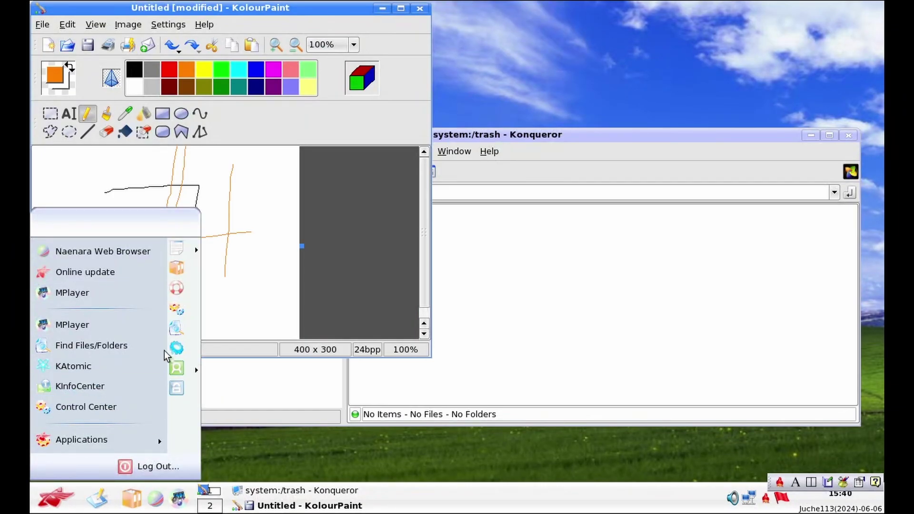
pyautogui.click(179, 265)
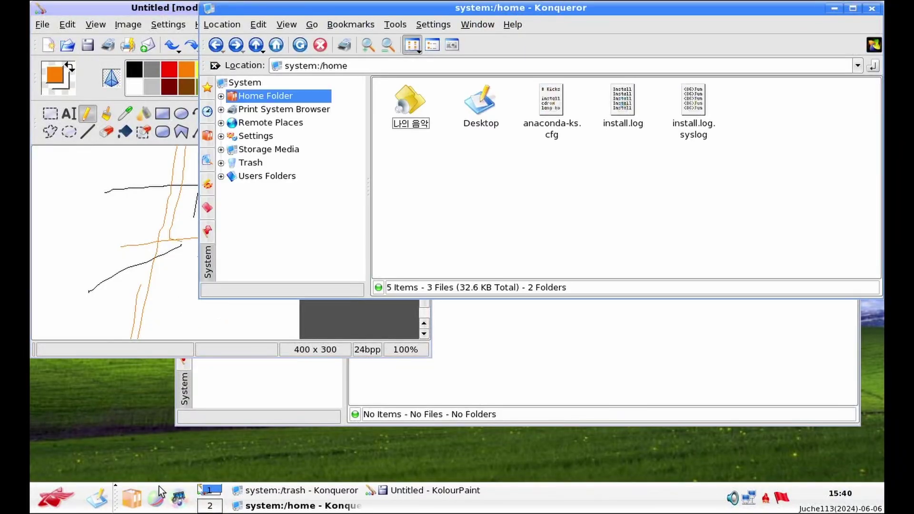
# Browse the K menu's Applications submenus, dismiss the menu, then reopen it
pyautogui.click(55, 497)
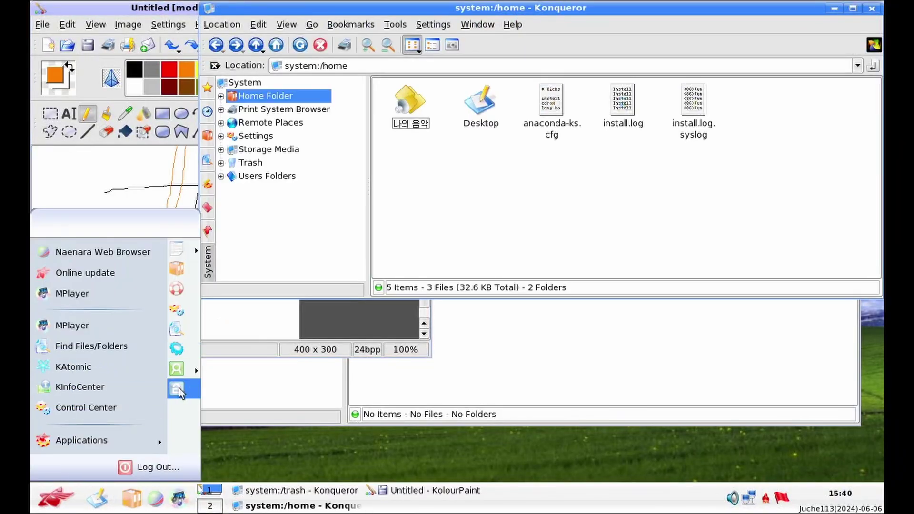
pyautogui.moveTo(121, 432)
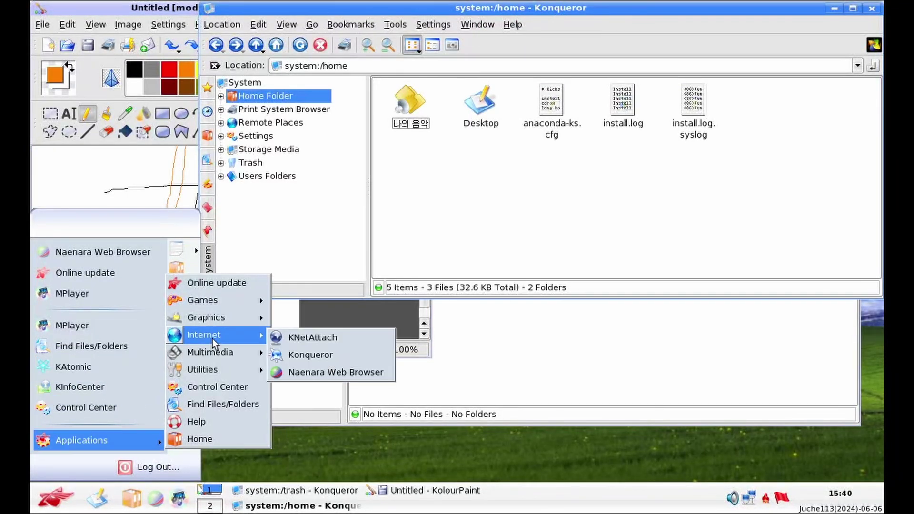
pyautogui.moveTo(216, 324)
pyautogui.moveTo(221, 347)
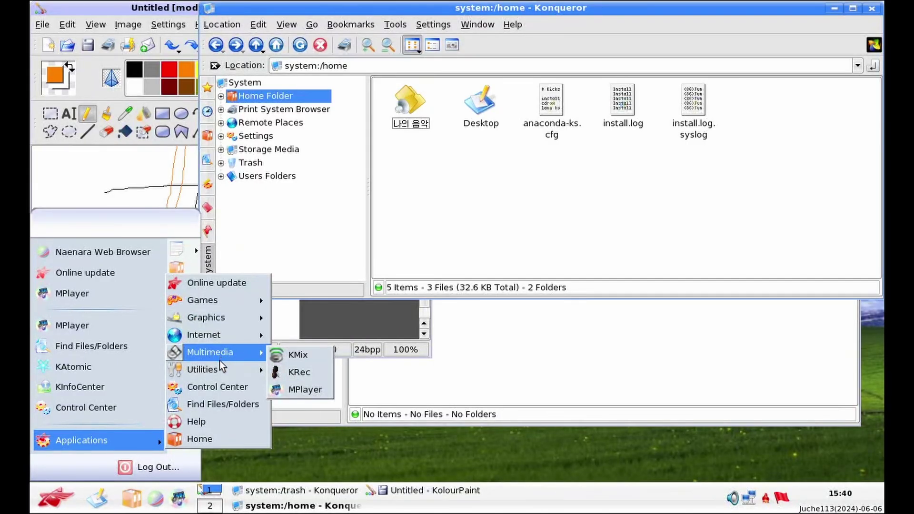
pyautogui.moveTo(219, 370)
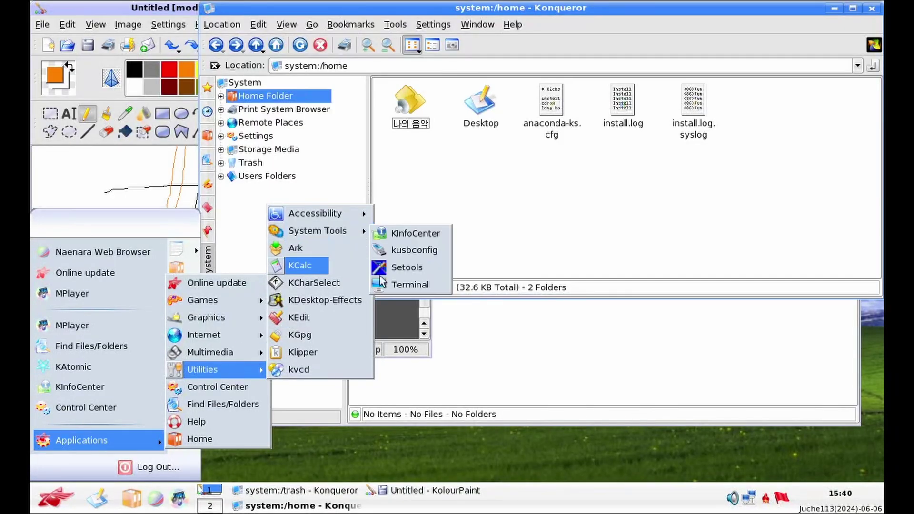
pyautogui.click(300, 265)
pyautogui.click(55, 497)
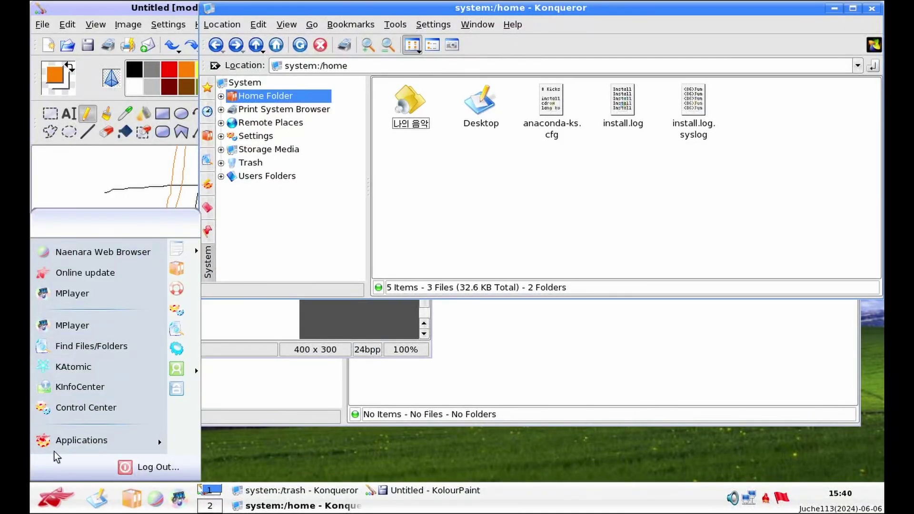
pyautogui.moveTo(58, 433)
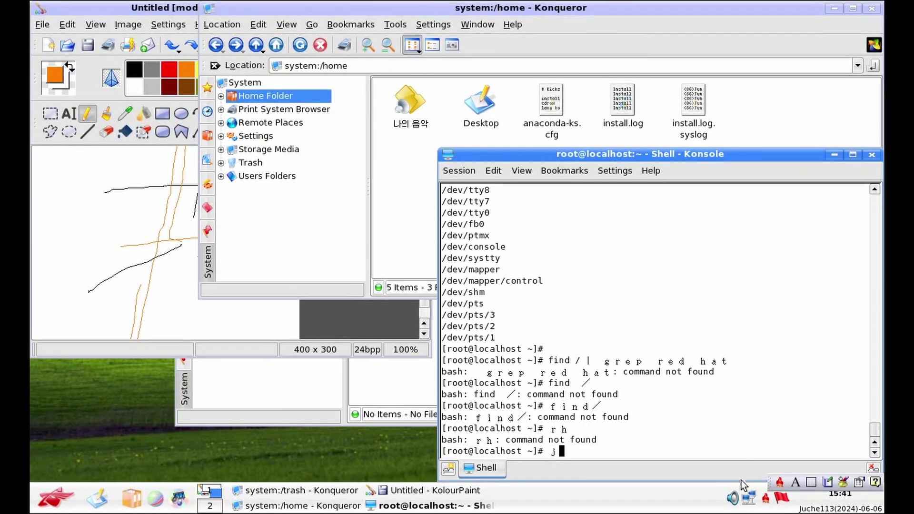
# Run 'find / | grep redhat' in Konsole with English input
pyautogui.click(795, 481)
pyautogui.write('ㅅ')
pyautogui.press('BackSpace')
pyautogui.press('BackSpace')
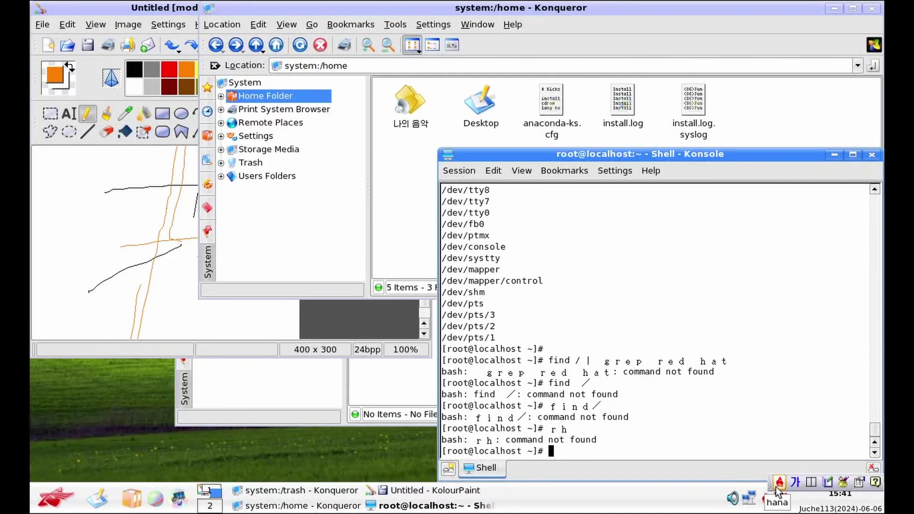
pyautogui.click(795, 483)
pyautogui.write('find / | grep redhat')
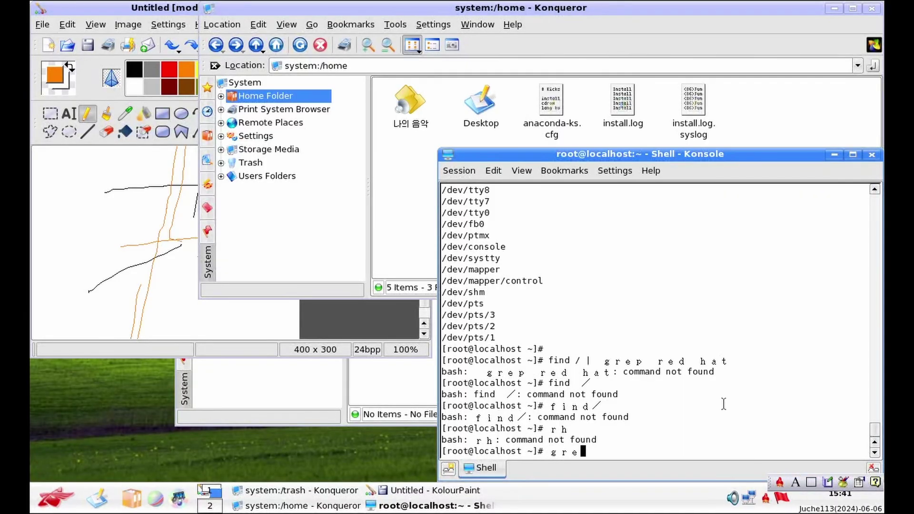
pyautogui.press('Return')
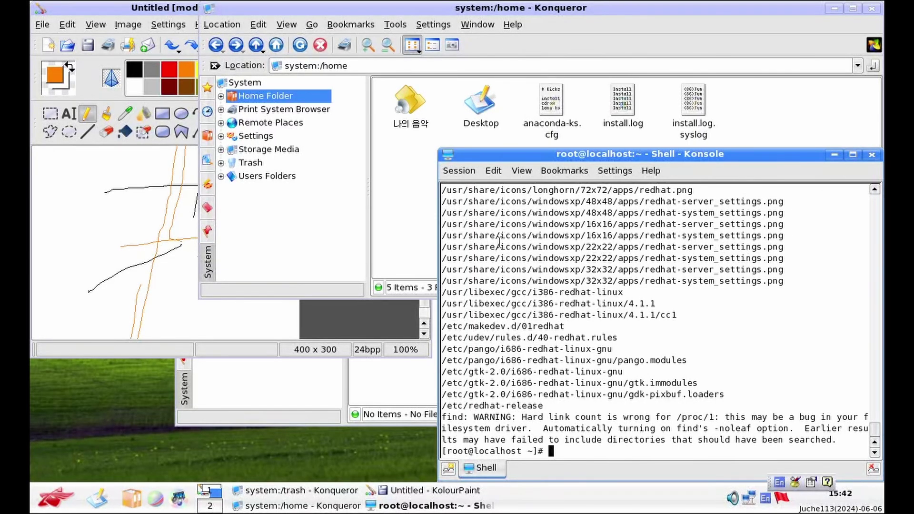
# Scroll back through the redhat search results in the terminal
pyautogui.scroll(3, 675, 247)
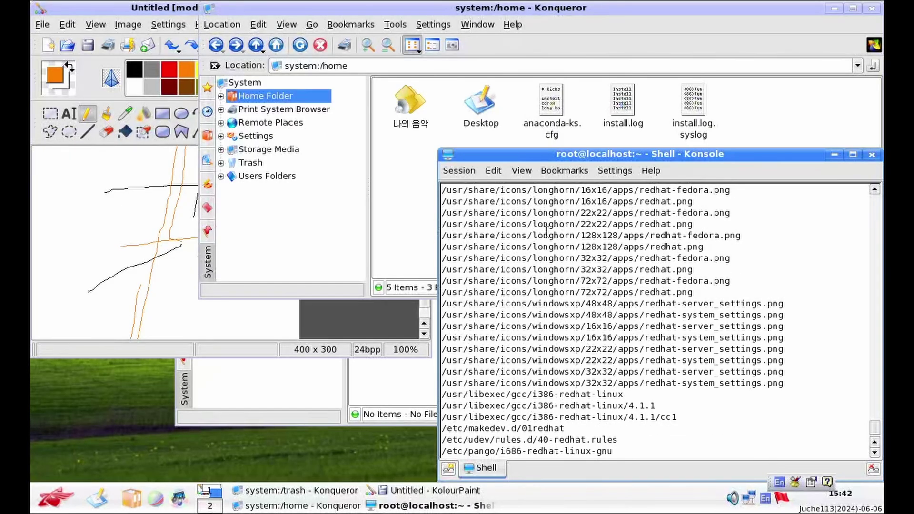
pyautogui.scroll(1, 545, 234)
pyautogui.scroll(2, 545, 234)
pyautogui.scroll(2, 545, 235)
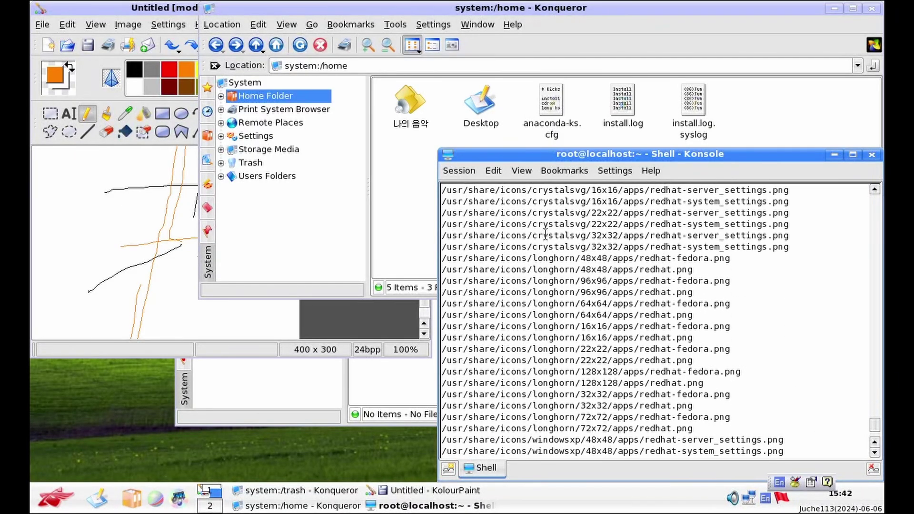
pyautogui.scroll(1, 540, 235)
pyautogui.scroll(4, 541, 235)
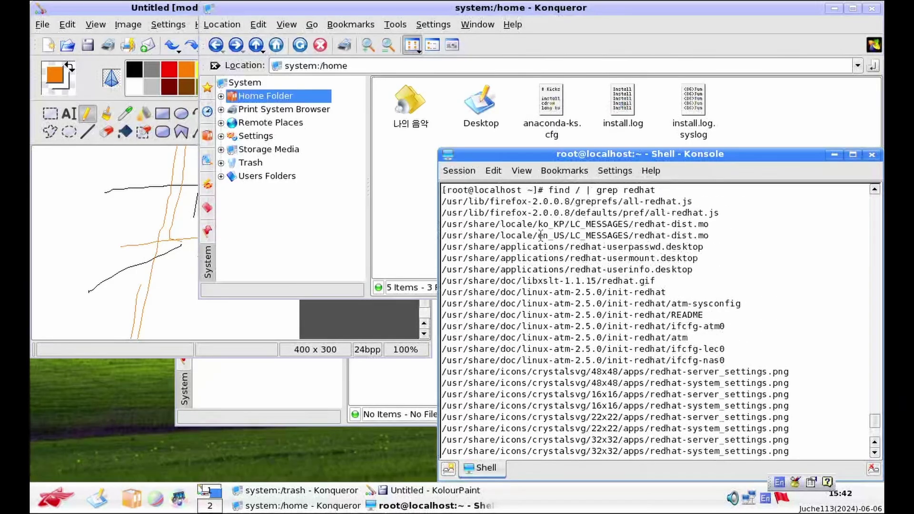
pyautogui.scroll(1, 541, 236)
pyautogui.scroll(-1, 540, 235)
# List /usr/share/icons/longhorn, then its 128x128 and 128x128/apps folders
pyautogui.write('ls /')
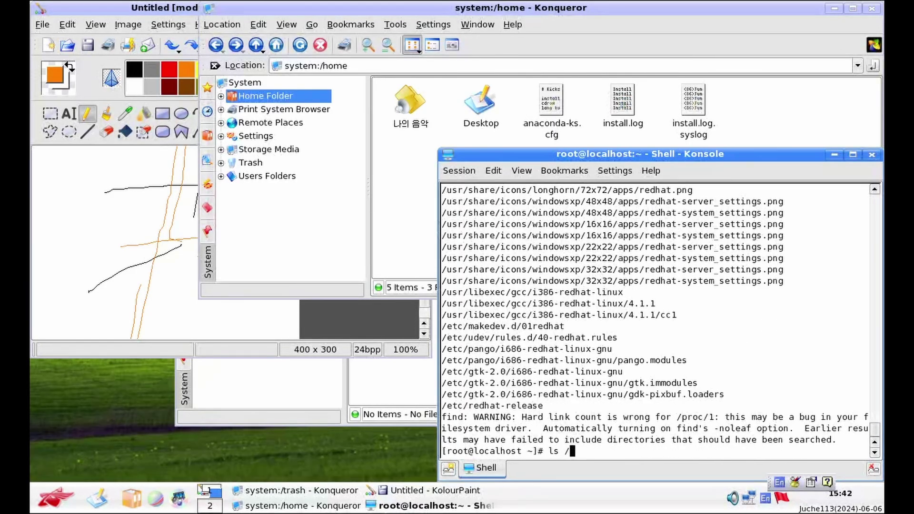
pyautogui.write('usr/share/icons/longhorn')
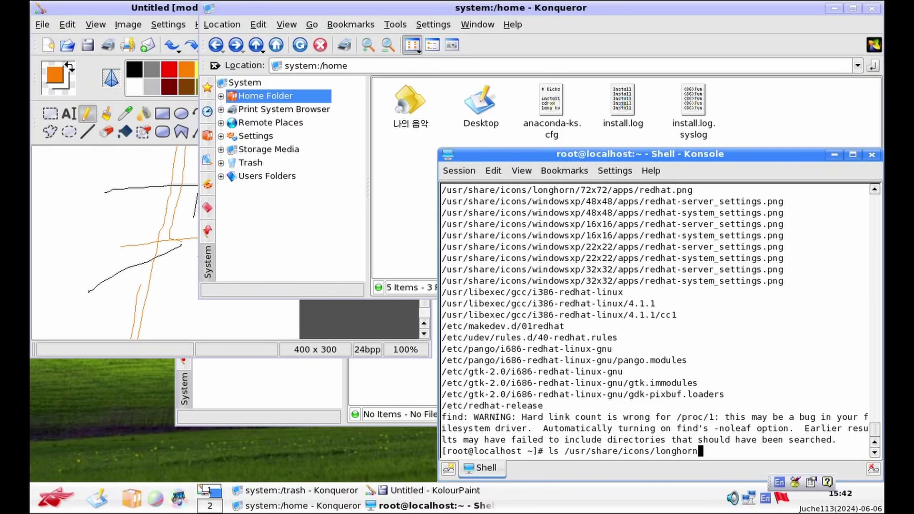
pyautogui.press('Return')
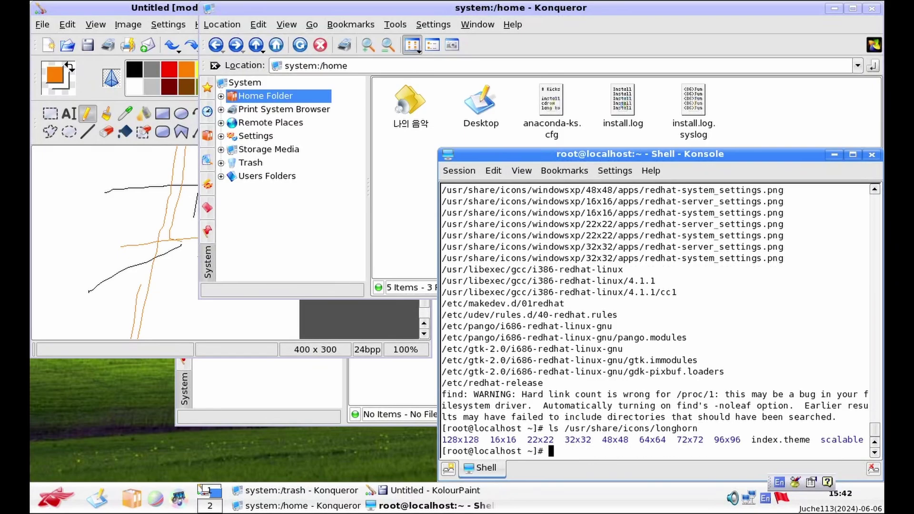
pyautogui.press('Up')
pyautogui.write('/12')
pyautogui.press('Tab')
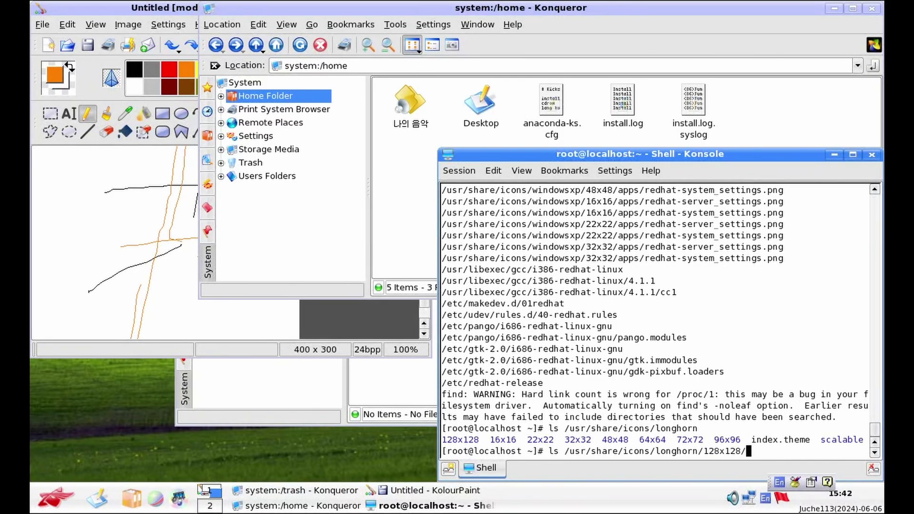
pyautogui.press('Return')
pyautogui.press('Up')
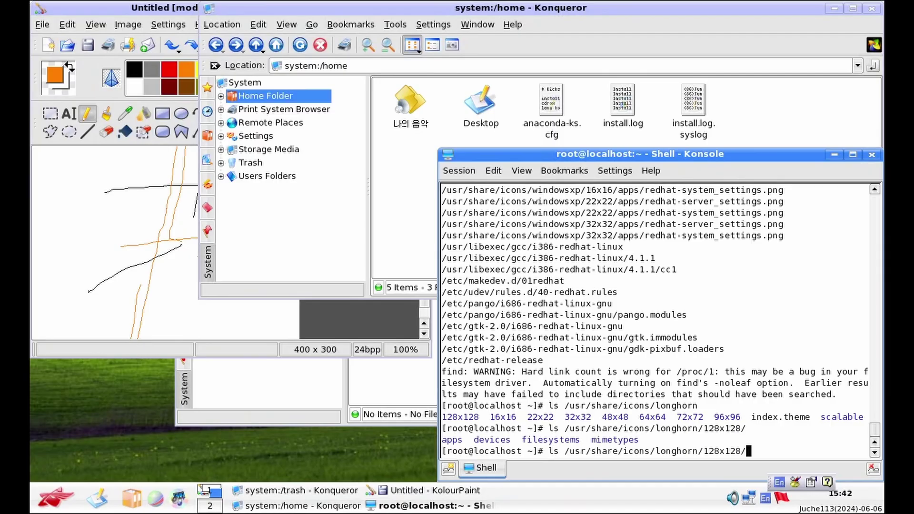
pyautogui.write('ap')
pyautogui.press('Tab')
pyautogui.press('Return')
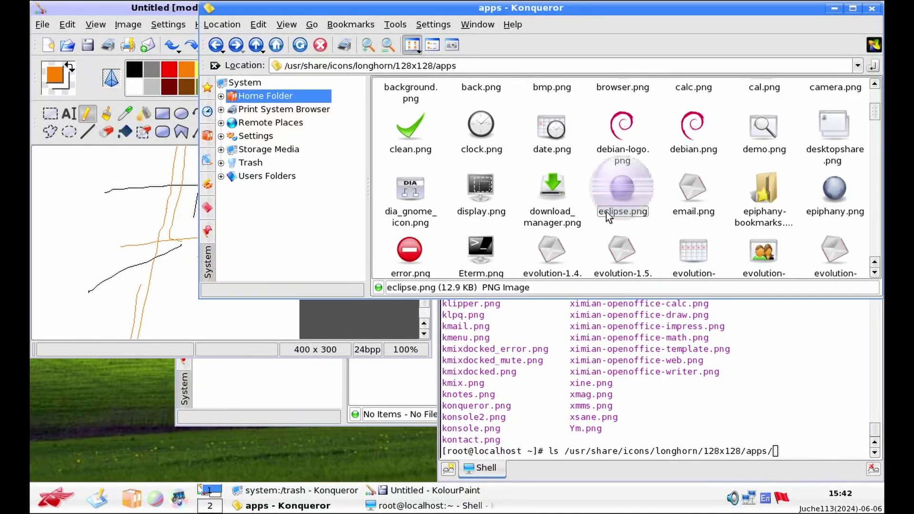
# View eclipse.png, go back to the apps folder, and select gentoo.png
pyautogui.click(607, 211)
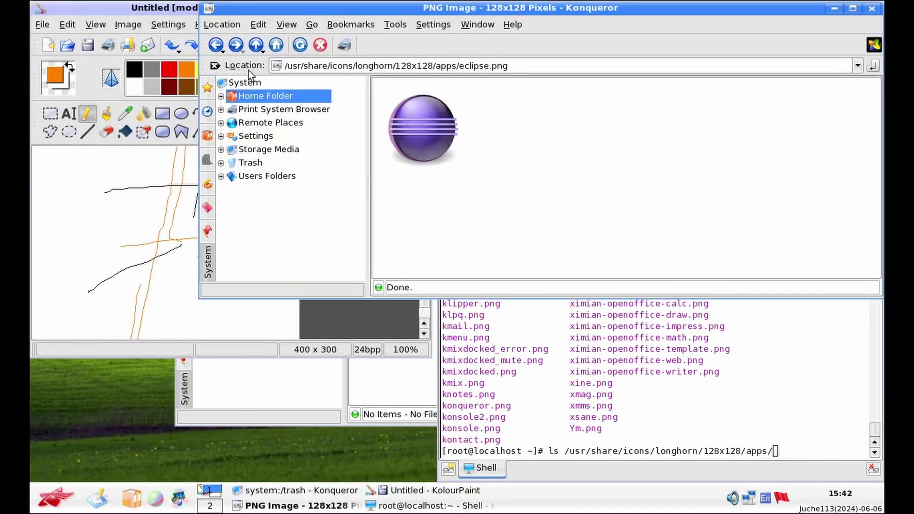
pyautogui.click(256, 45)
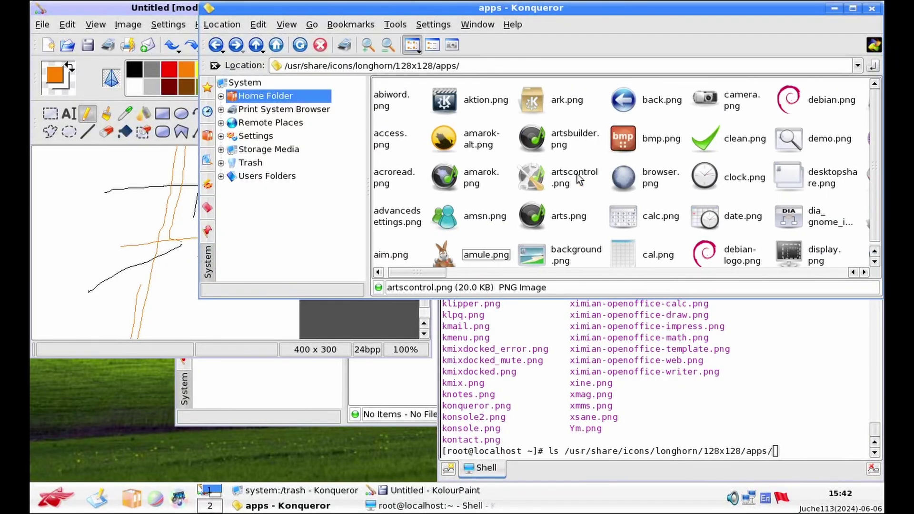
pyautogui.hscroll(3, 580, 183)
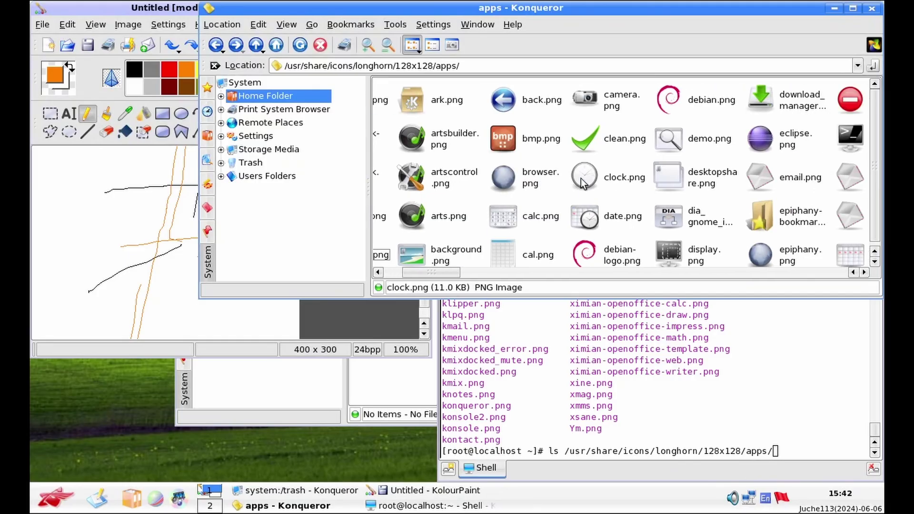
pyautogui.hscroll(5, 582, 183)
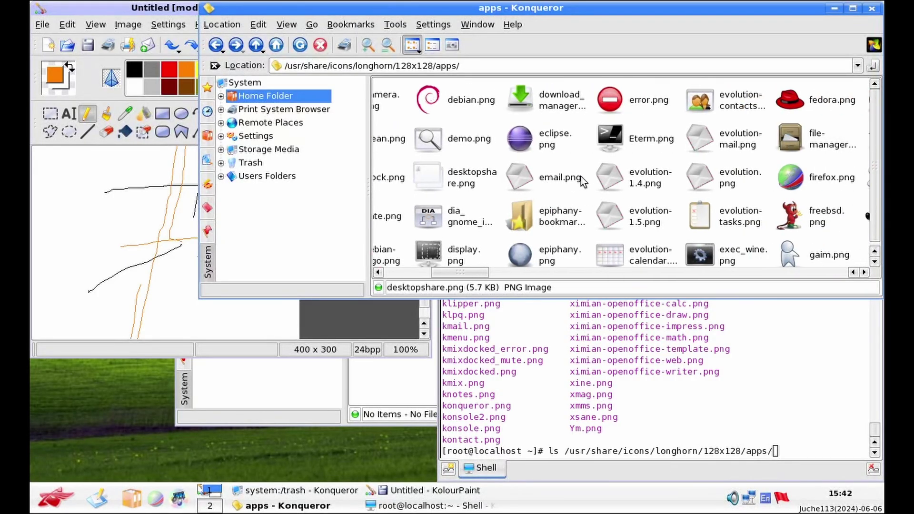
pyautogui.hscroll(2, 581, 176)
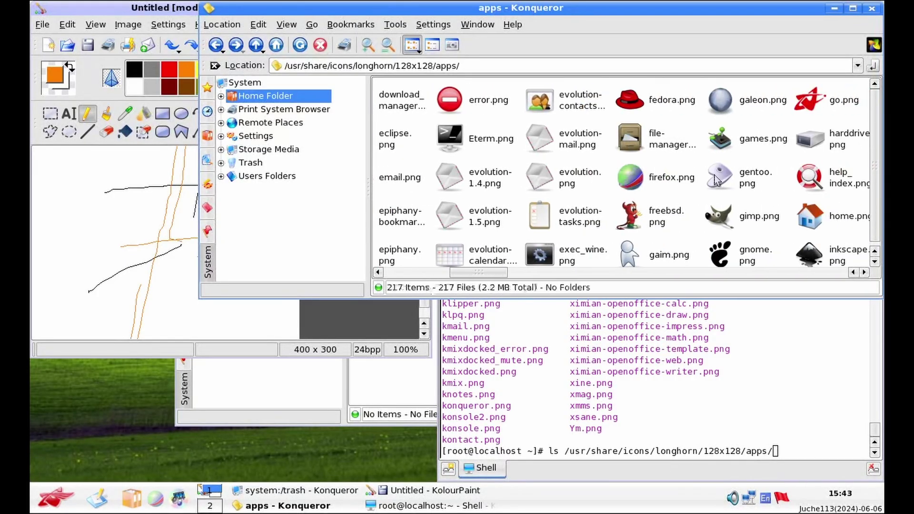
pyautogui.click(762, 177)
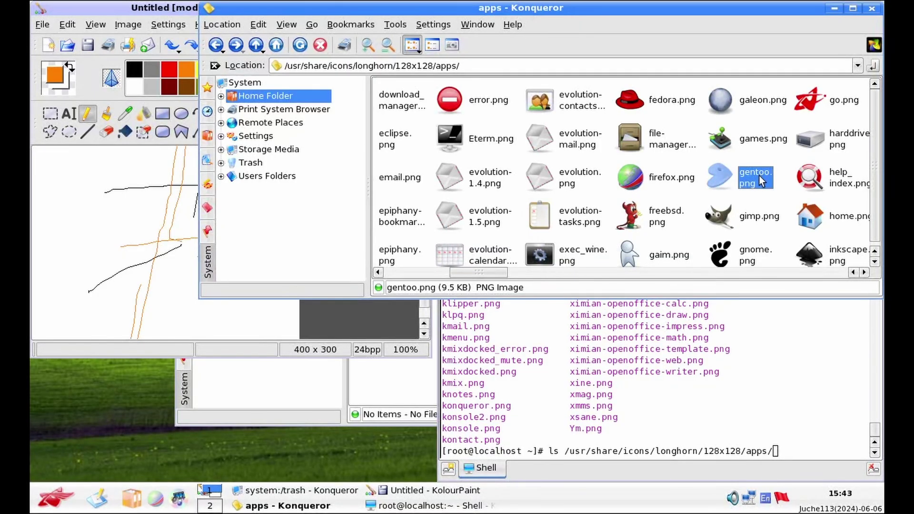
# Scroll sideways through the remaining apps icons to tux.png, vlc.png and xine.png
pyautogui.hscroll(3, 759, 177)
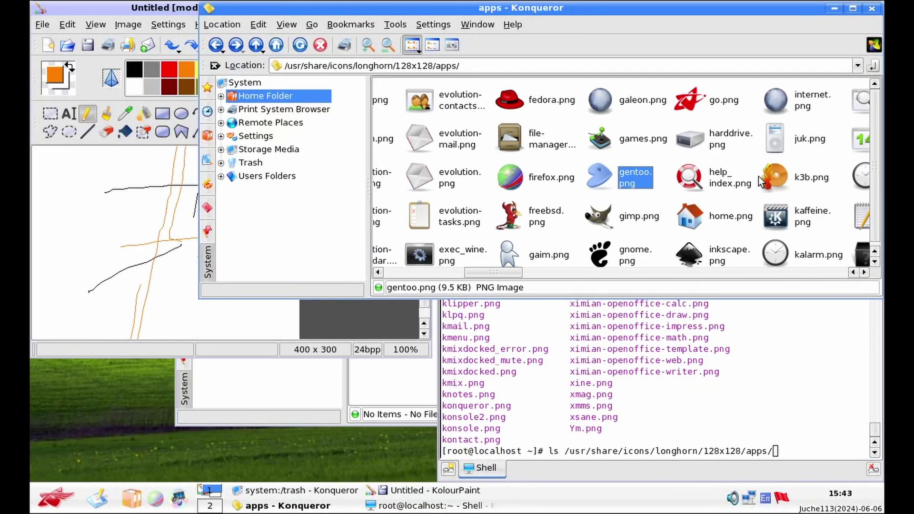
pyautogui.hscroll(1, 752, 178)
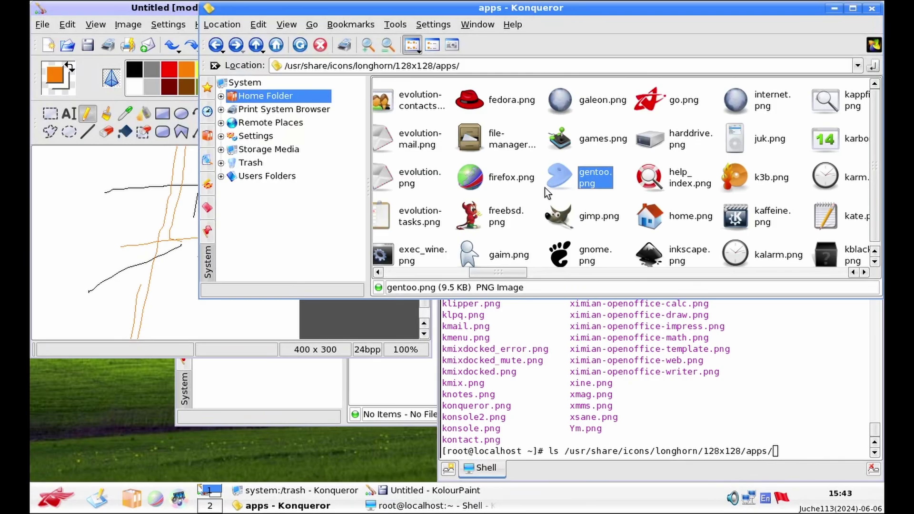
pyautogui.hscroll(8, 545, 189)
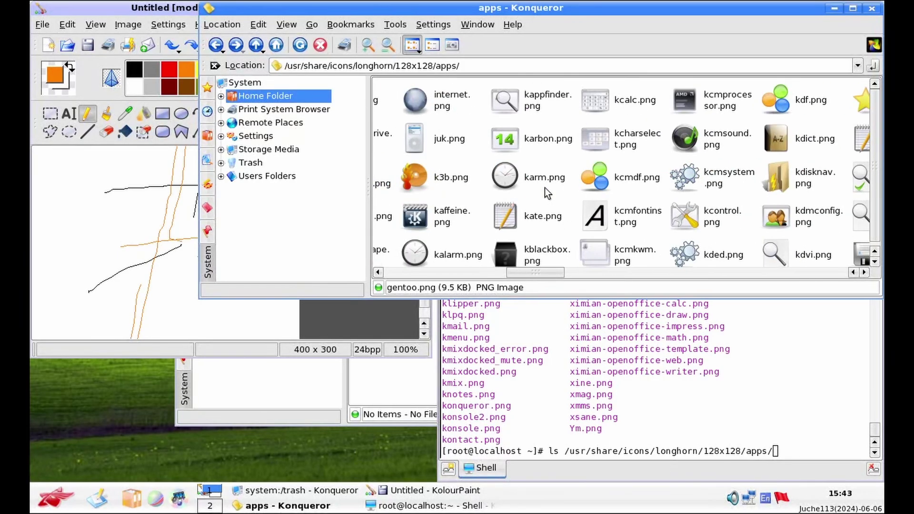
pyautogui.hscroll(6, 545, 187)
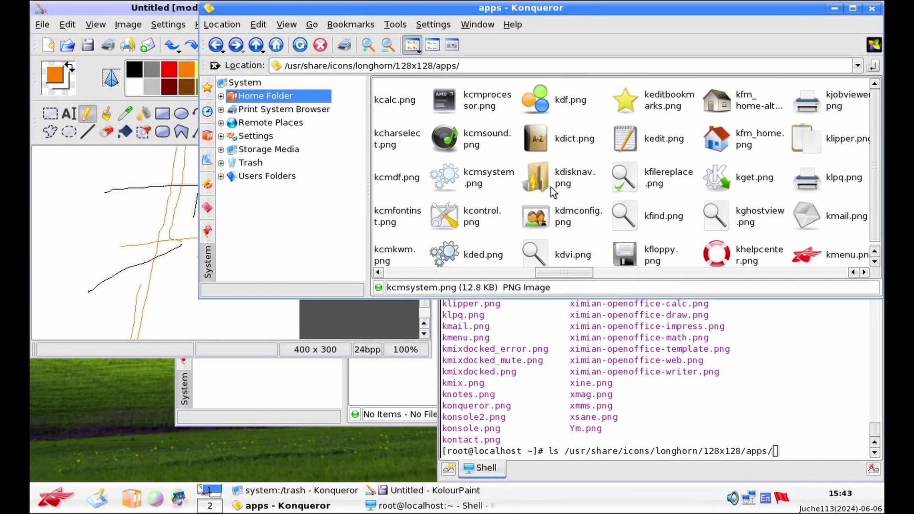
pyautogui.hscroll(2, 657, 224)
pyautogui.hscroll(2, 761, 260)
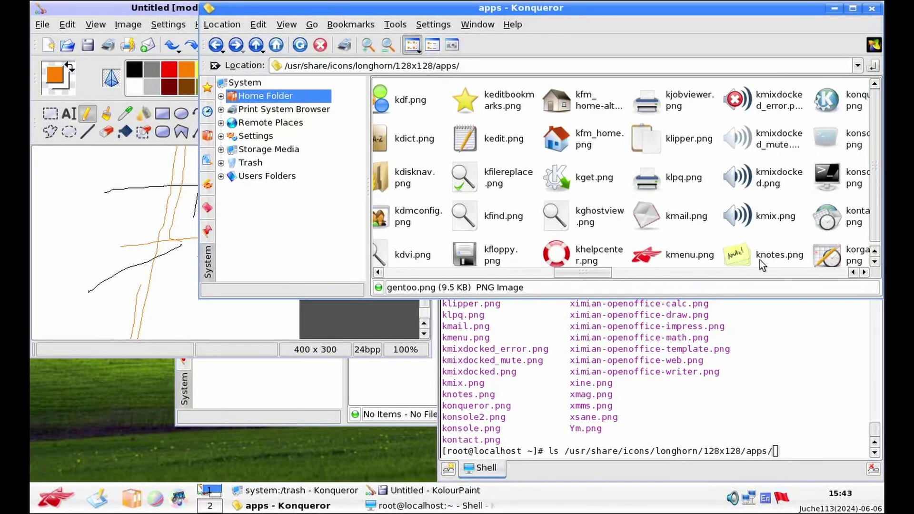
pyautogui.hscroll(4, 760, 260)
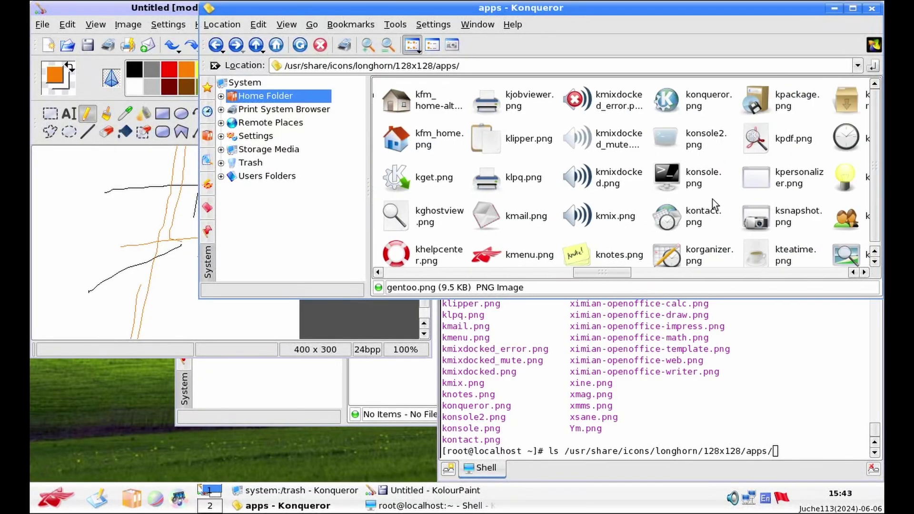
pyautogui.hscroll(4, 709, 185)
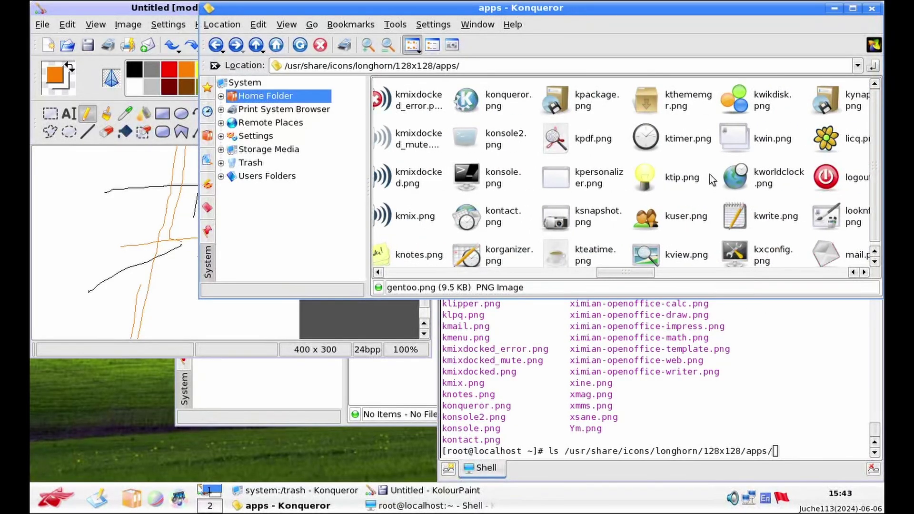
pyautogui.hscroll(3, 698, 178)
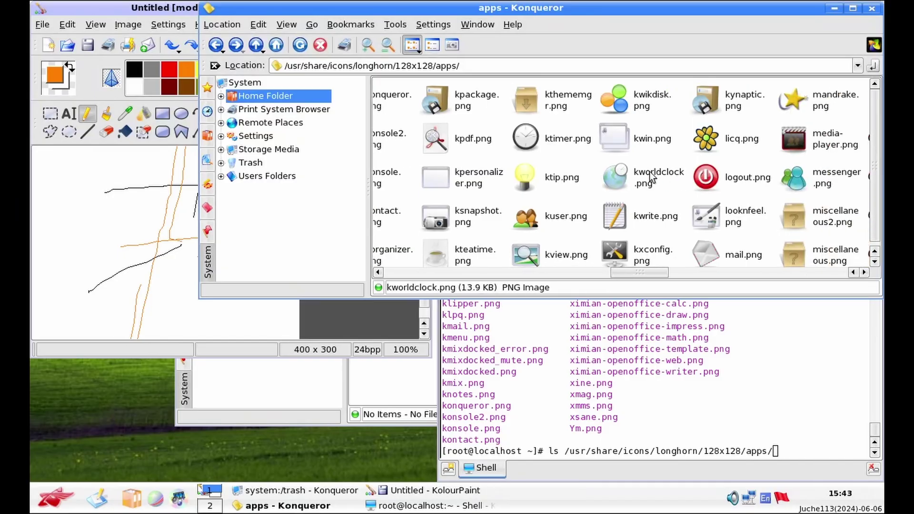
pyautogui.hscroll(1, 653, 177)
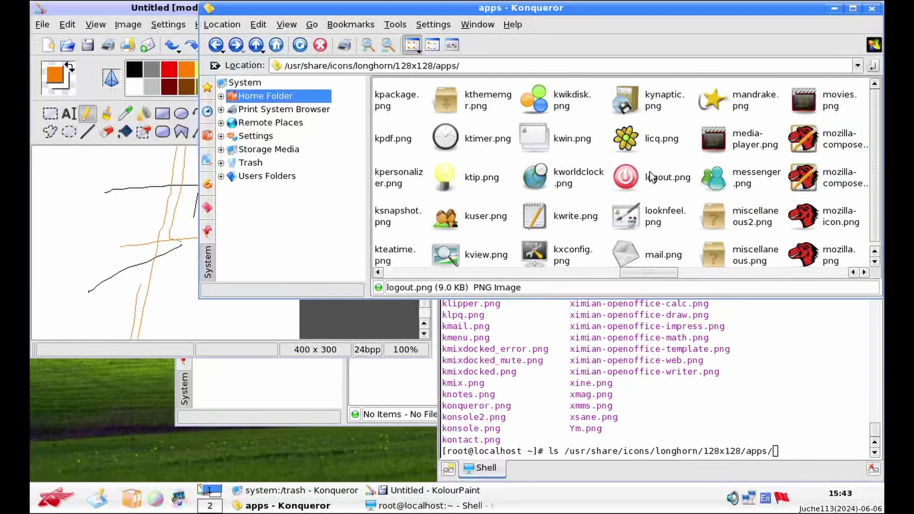
pyautogui.hscroll(5, 612, 144)
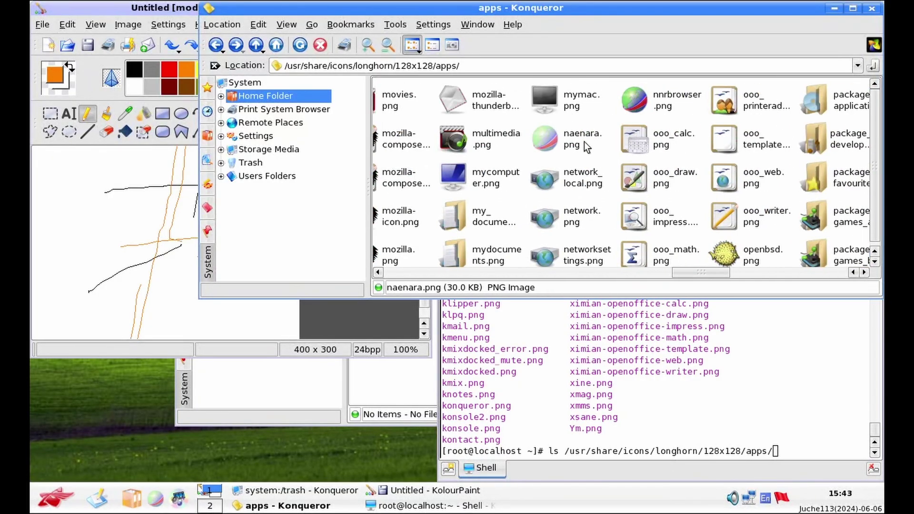
pyautogui.hscroll(4, 584, 142)
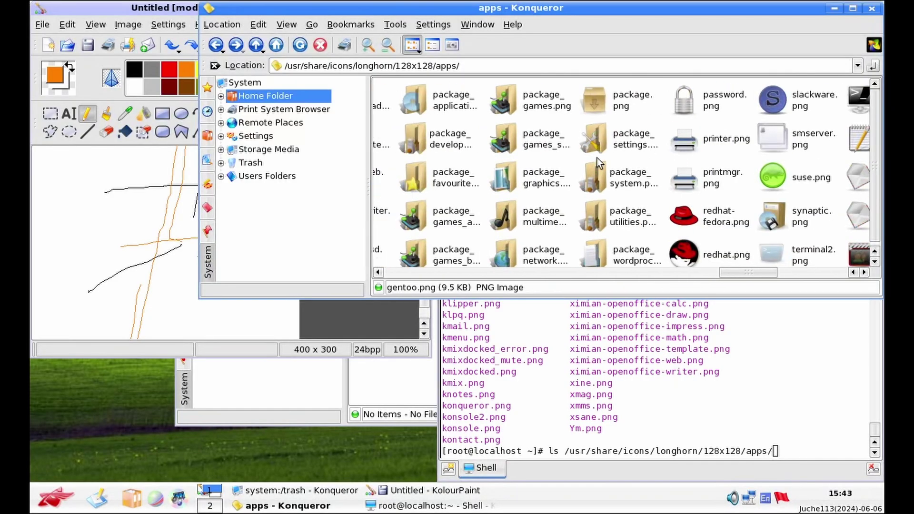
pyautogui.hscroll(-1, 597, 158)
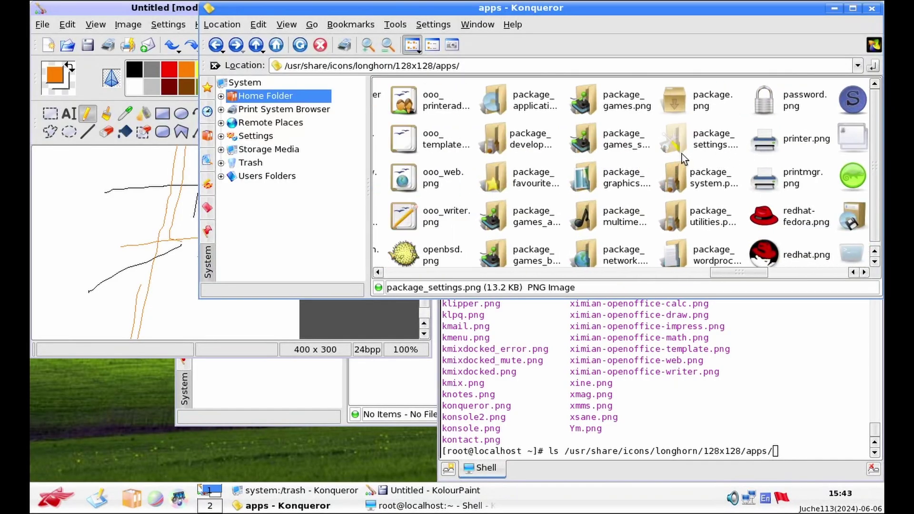
pyautogui.hscroll(1, 716, 147)
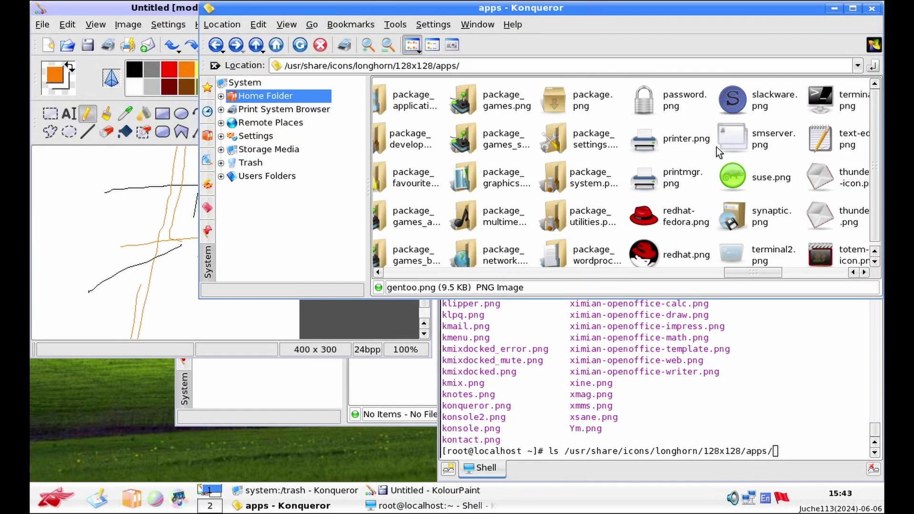
pyautogui.hscroll(6, 721, 149)
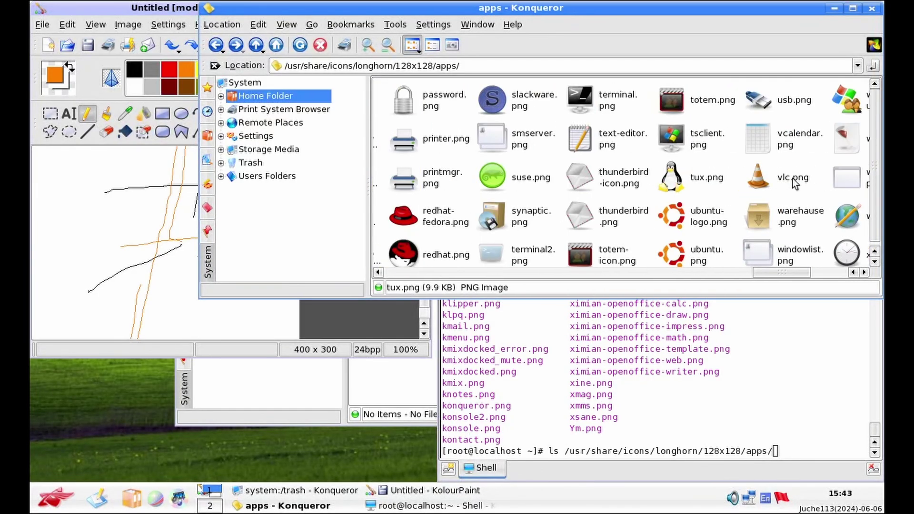
pyautogui.hscroll(1, 793, 172)
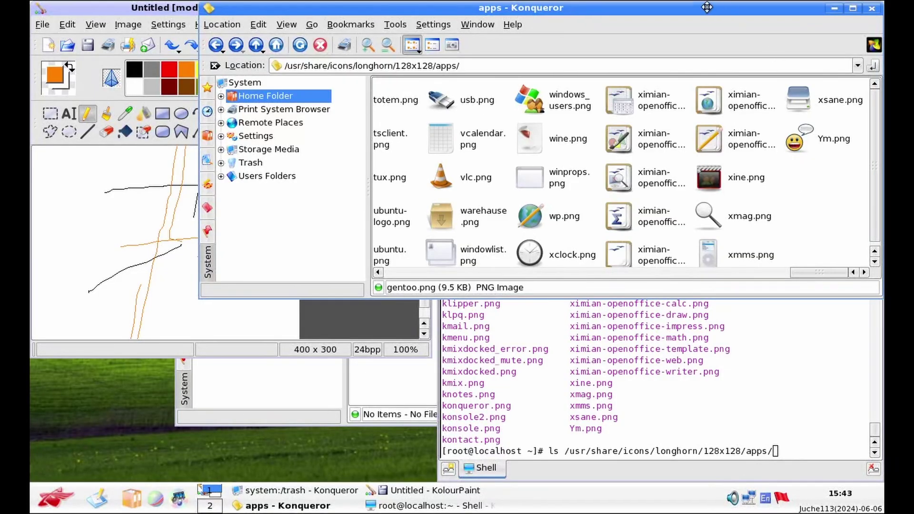
# Close the apps folder Konqueror window and the Konsole terminal
pyautogui.moveTo(707, 6); pyautogui.dragTo(673, 129)
pyautogui.click(838, 131)
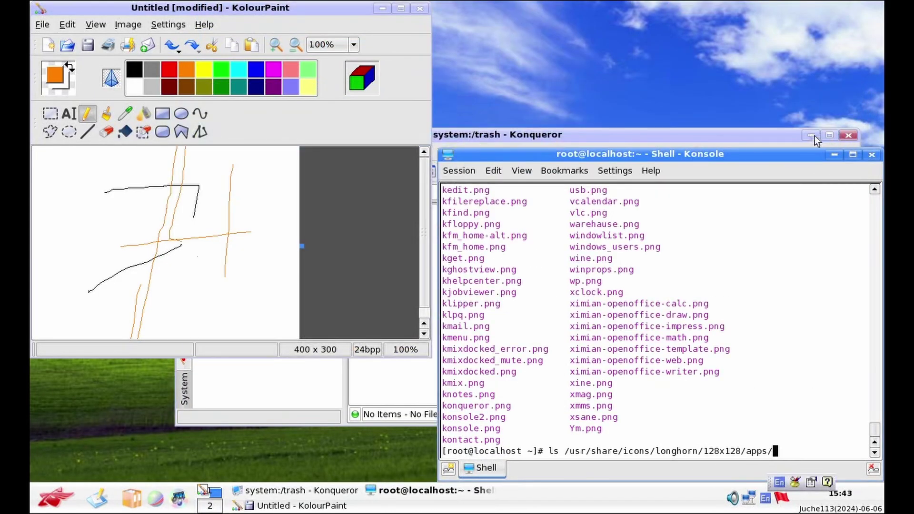
pyautogui.moveTo(745, 156); pyautogui.dragTo(474, 163)
pyautogui.click(601, 162)
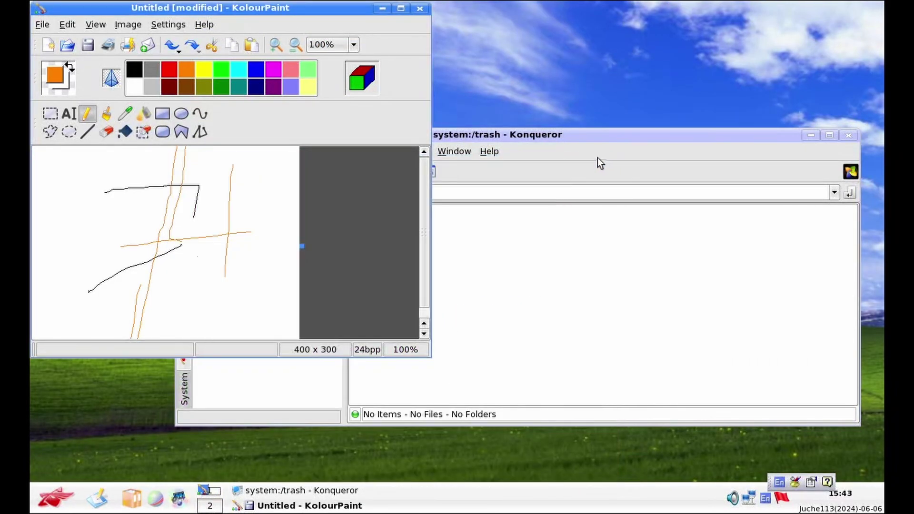
# Close KolourPaint, discarding the unsaved doodle
pyautogui.moveTo(355, 5); pyautogui.dragTo(436, 106)
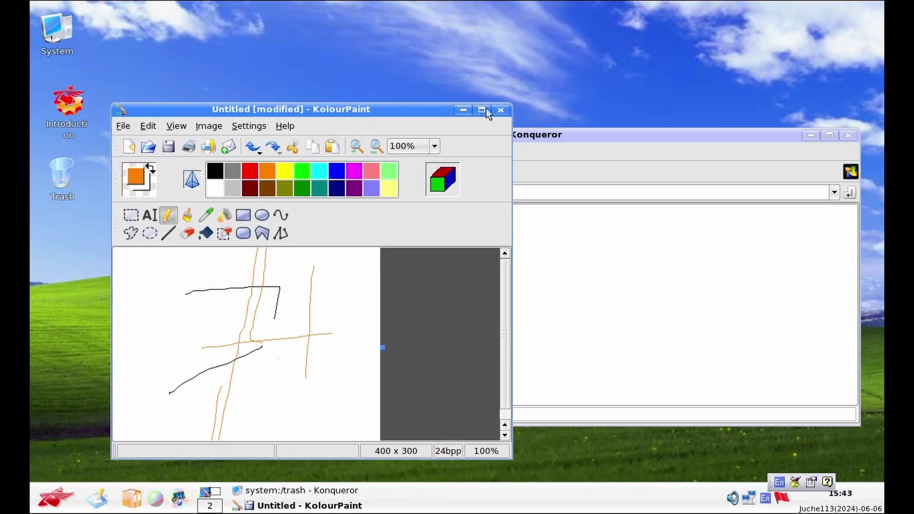
pyautogui.click(500, 110)
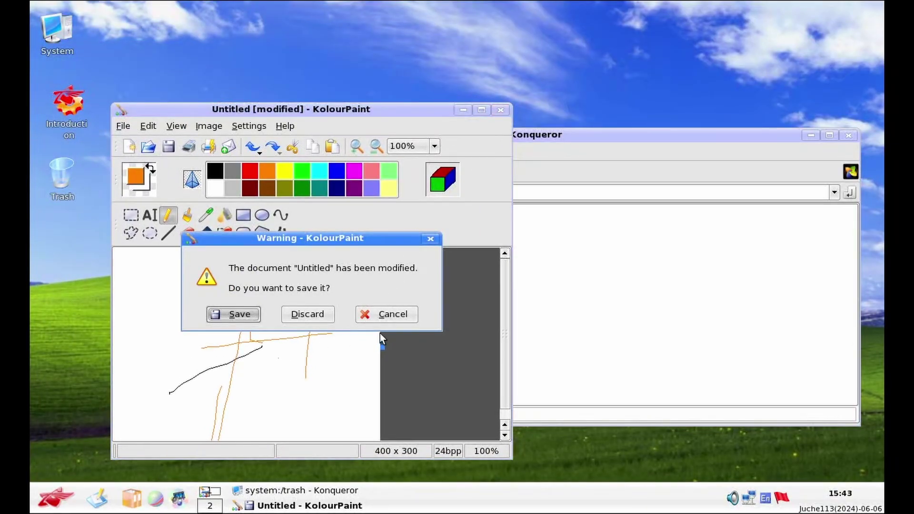
pyautogui.click(315, 313)
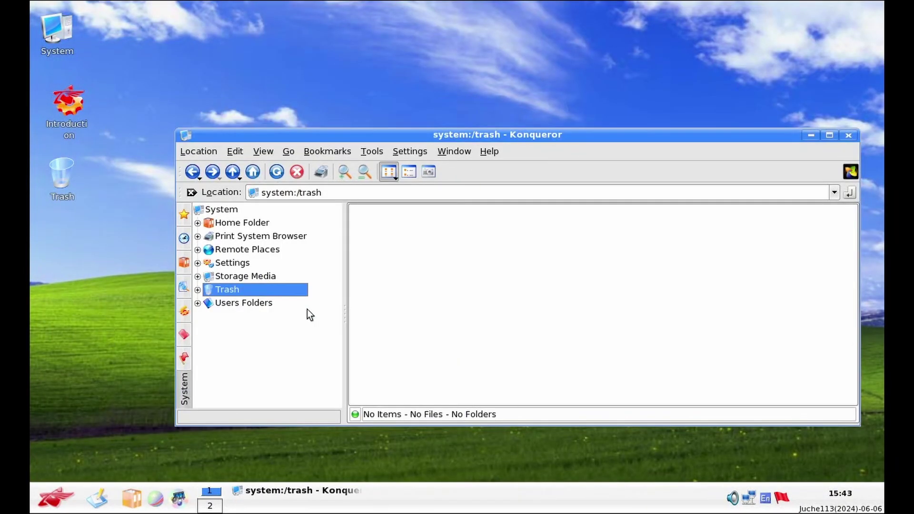